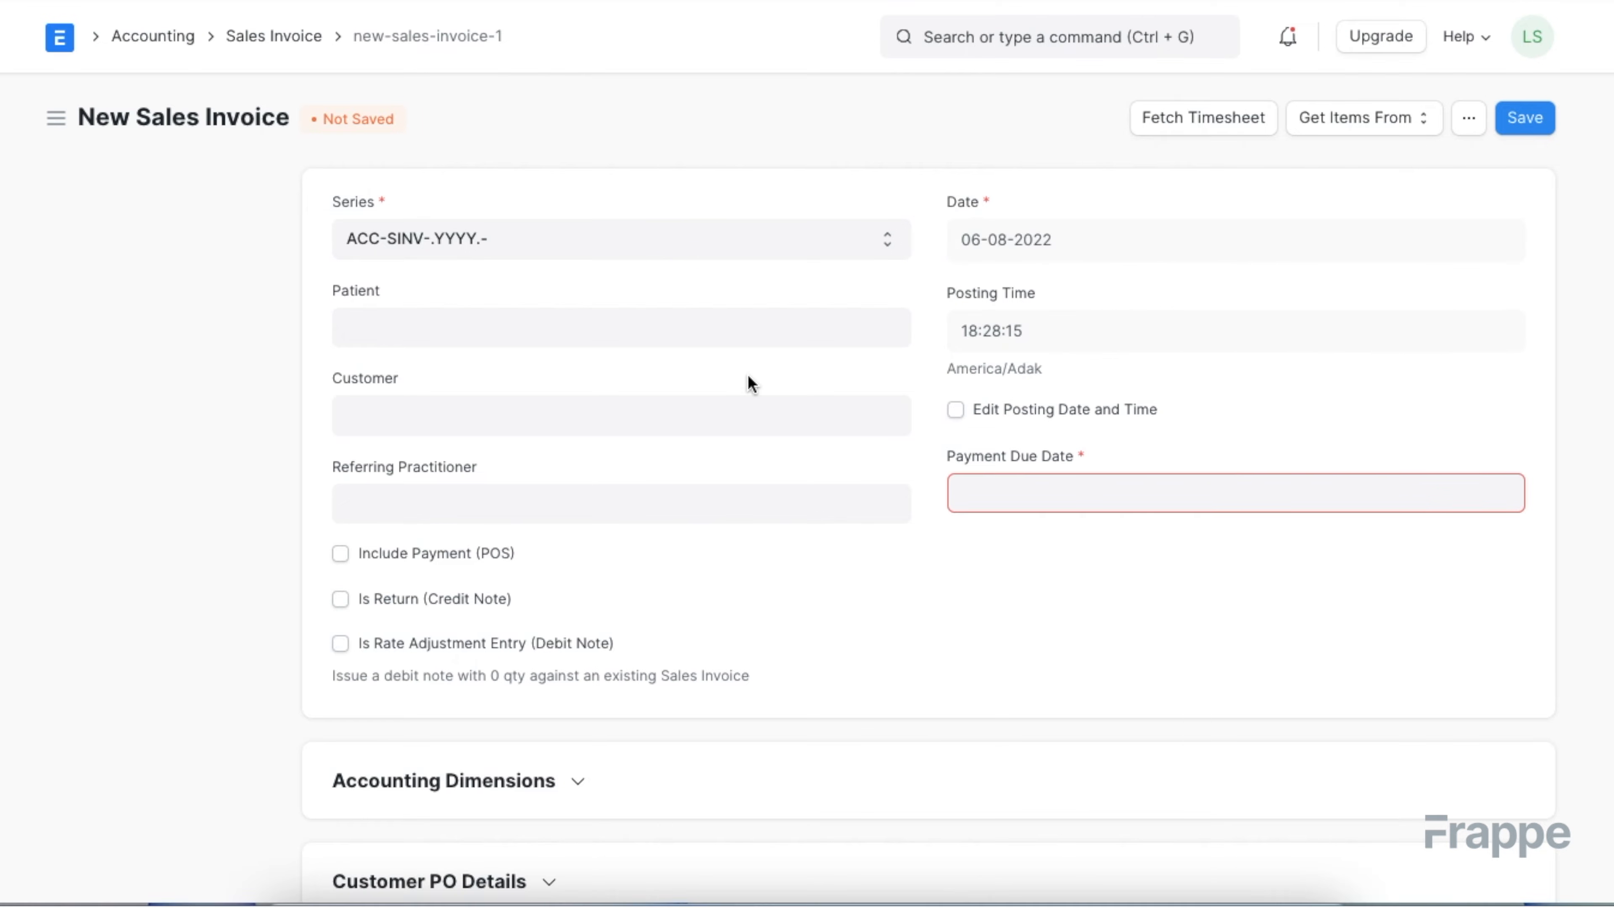
# Step: Set the new sales invoice's customer to Fulher Plastics and add UPI001 as the first item
pyautogui.click(710, 420)
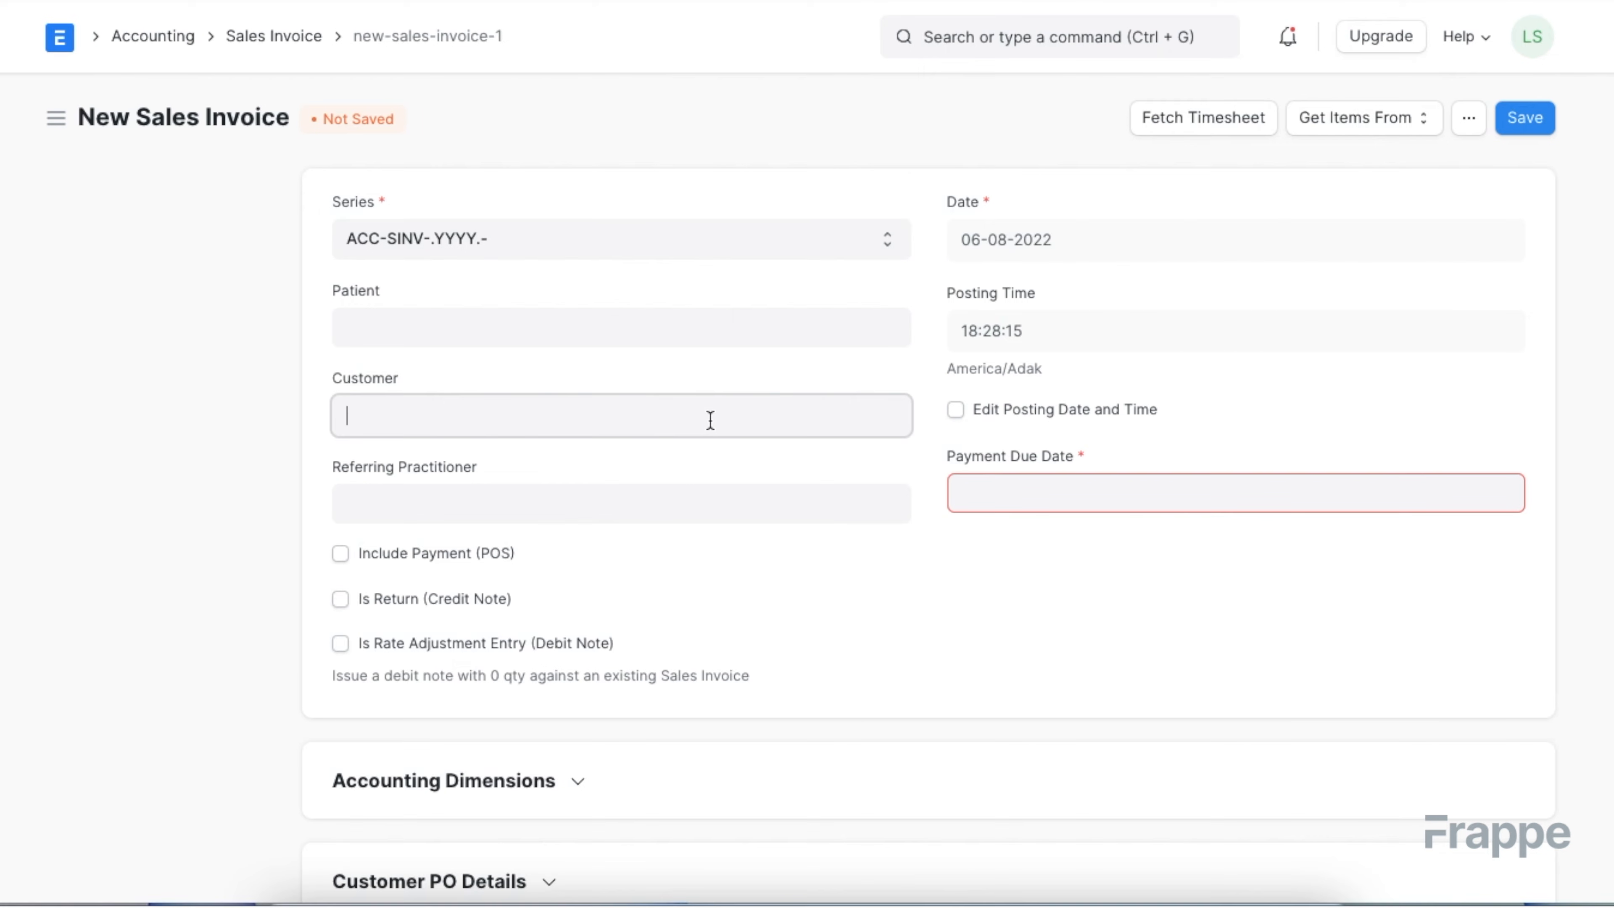
pyautogui.click(514, 717)
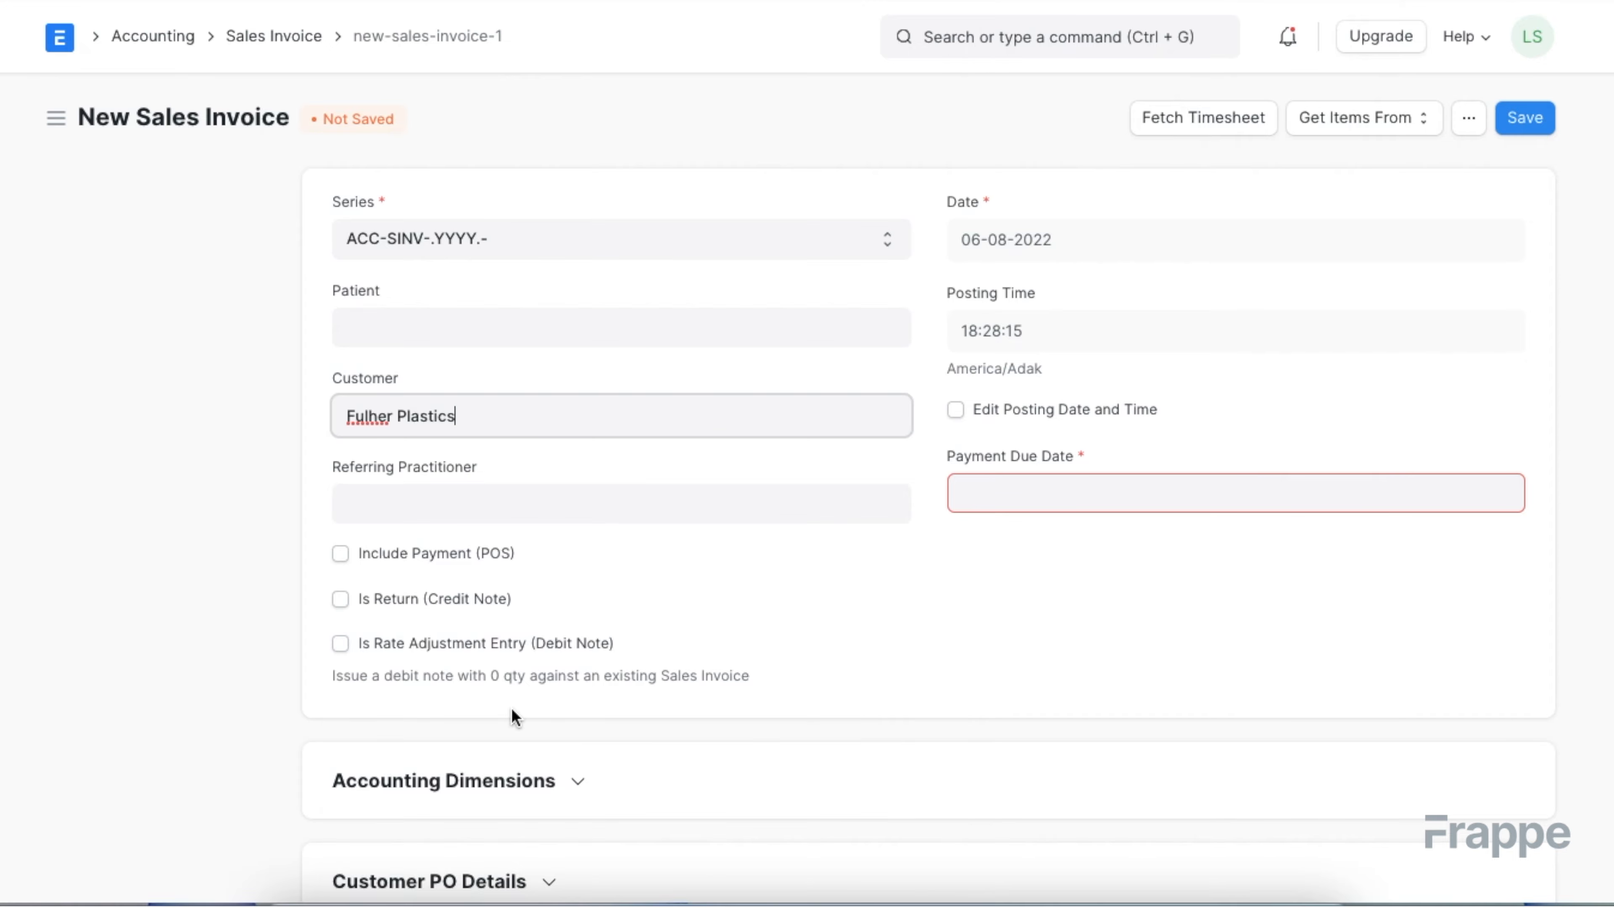
pyautogui.scroll(-5, 932, 597)
pyautogui.scroll(-3, 931, 591)
pyautogui.click(761, 582)
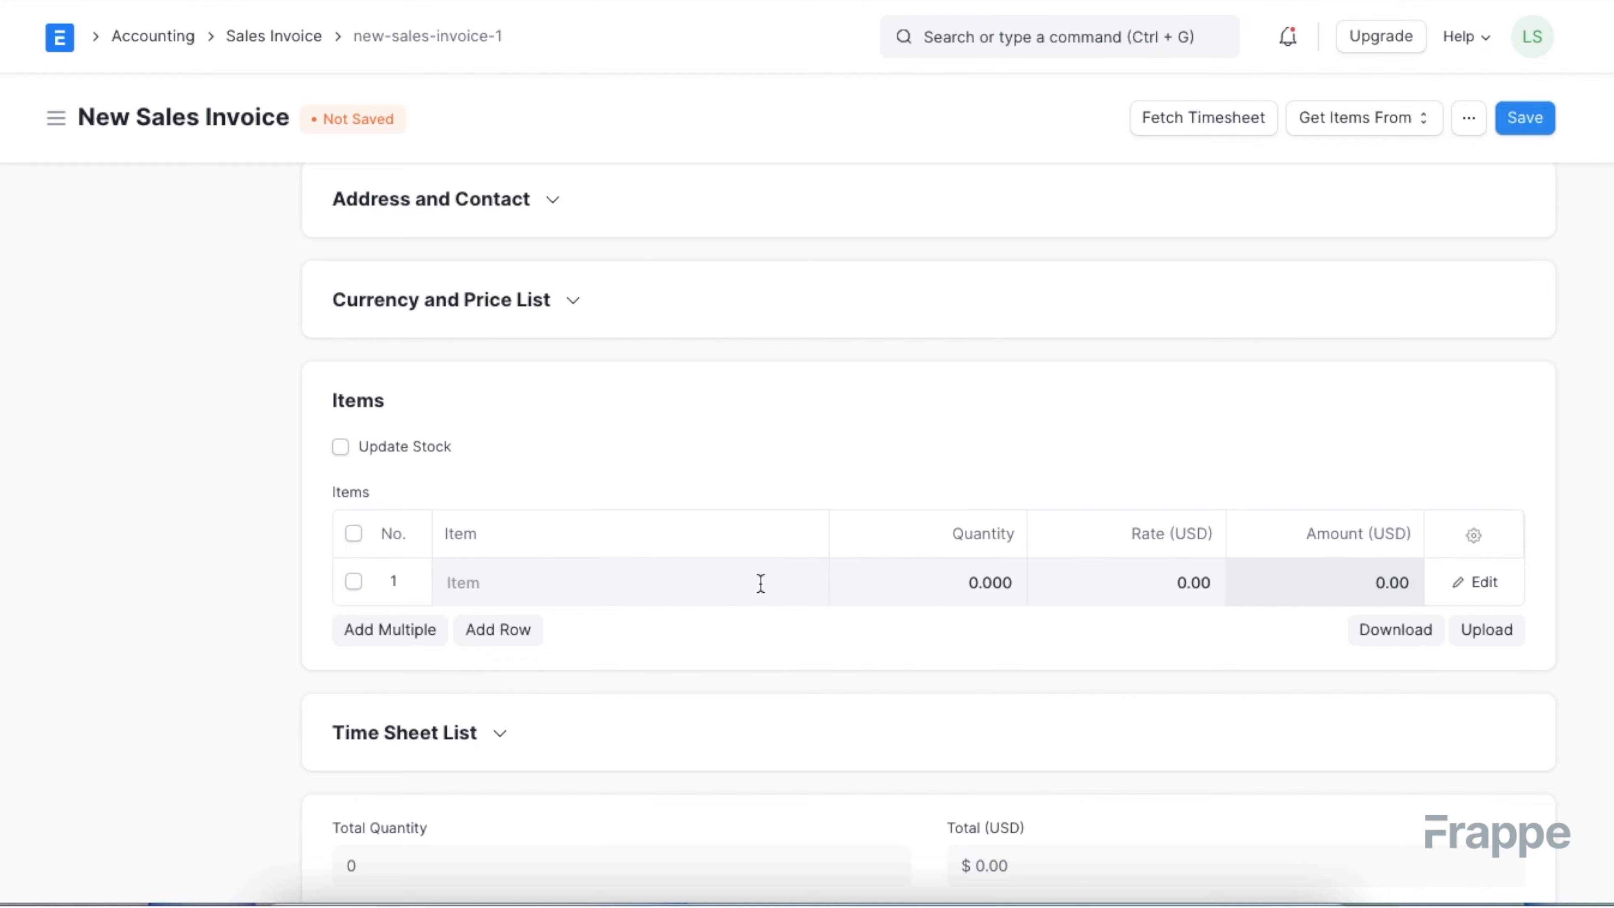
pyautogui.click(632, 866)
# Step: Set the UPI001 item row to a quantity of 10 and a rate of 3000 USD
pyautogui.click(936, 571)
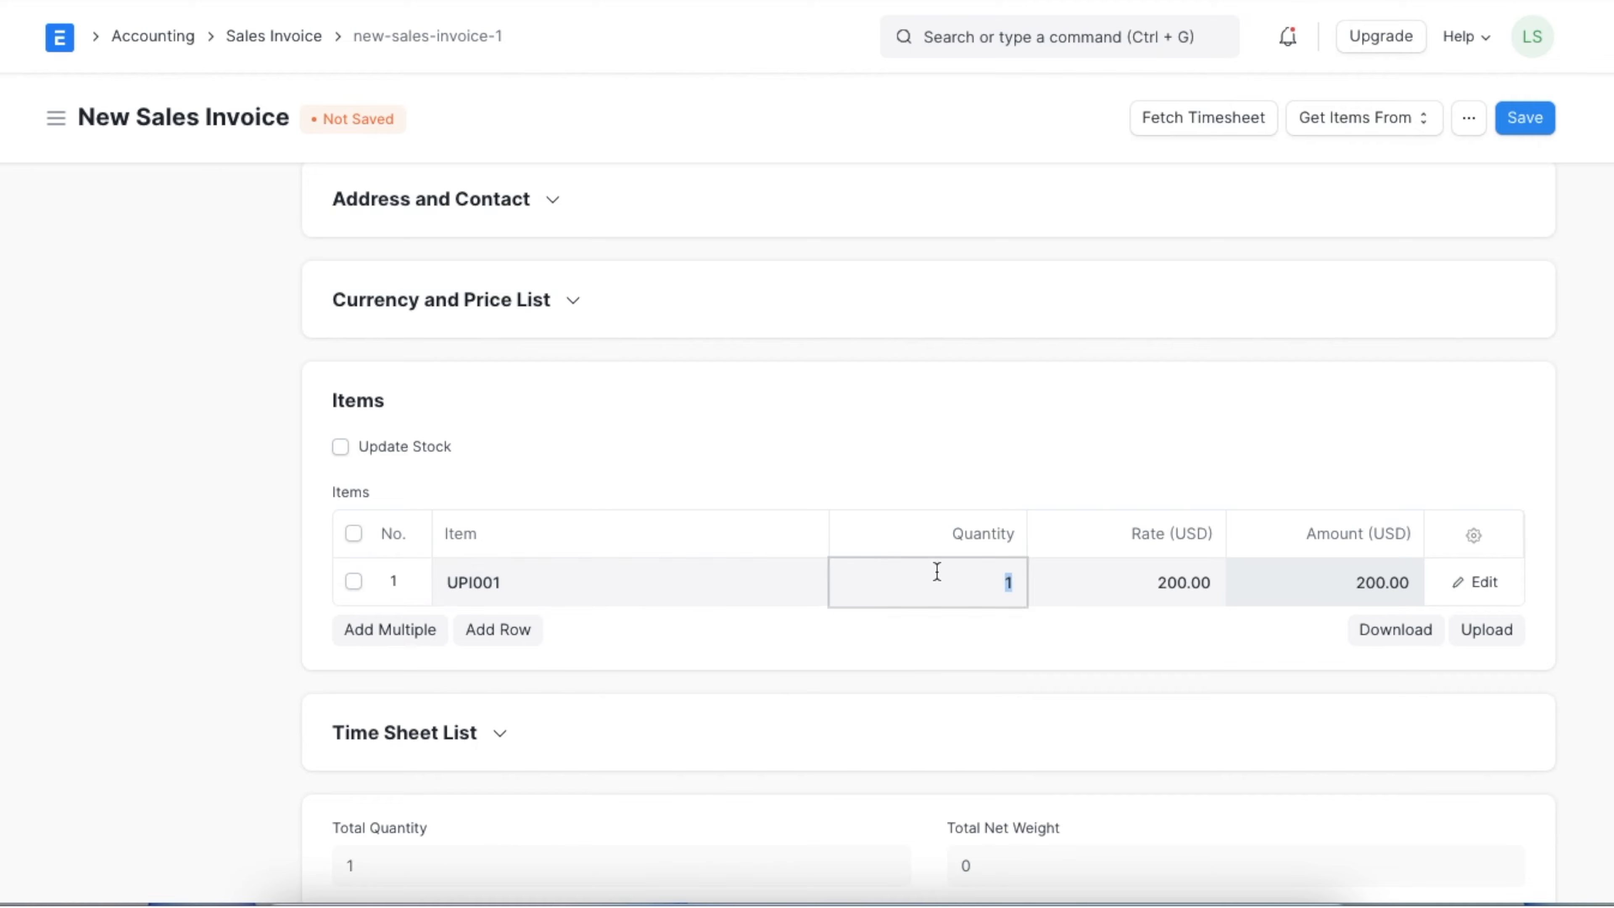
pyautogui.write('10')
pyautogui.click(1127, 590)
pyautogui.write('3000')
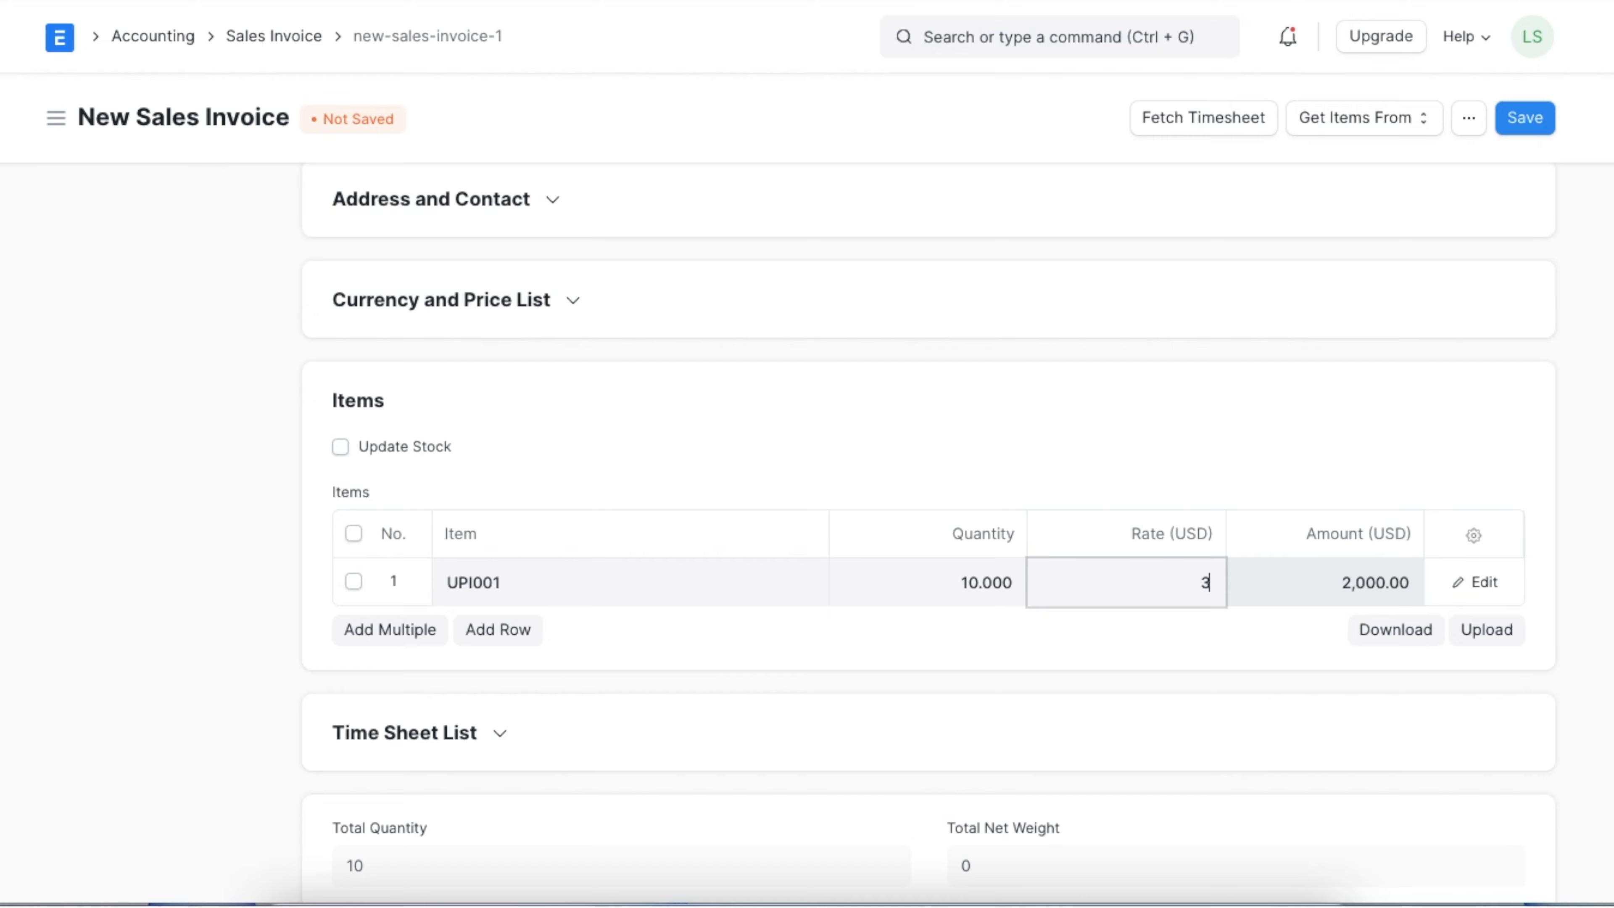
pyautogui.click(1088, 648)
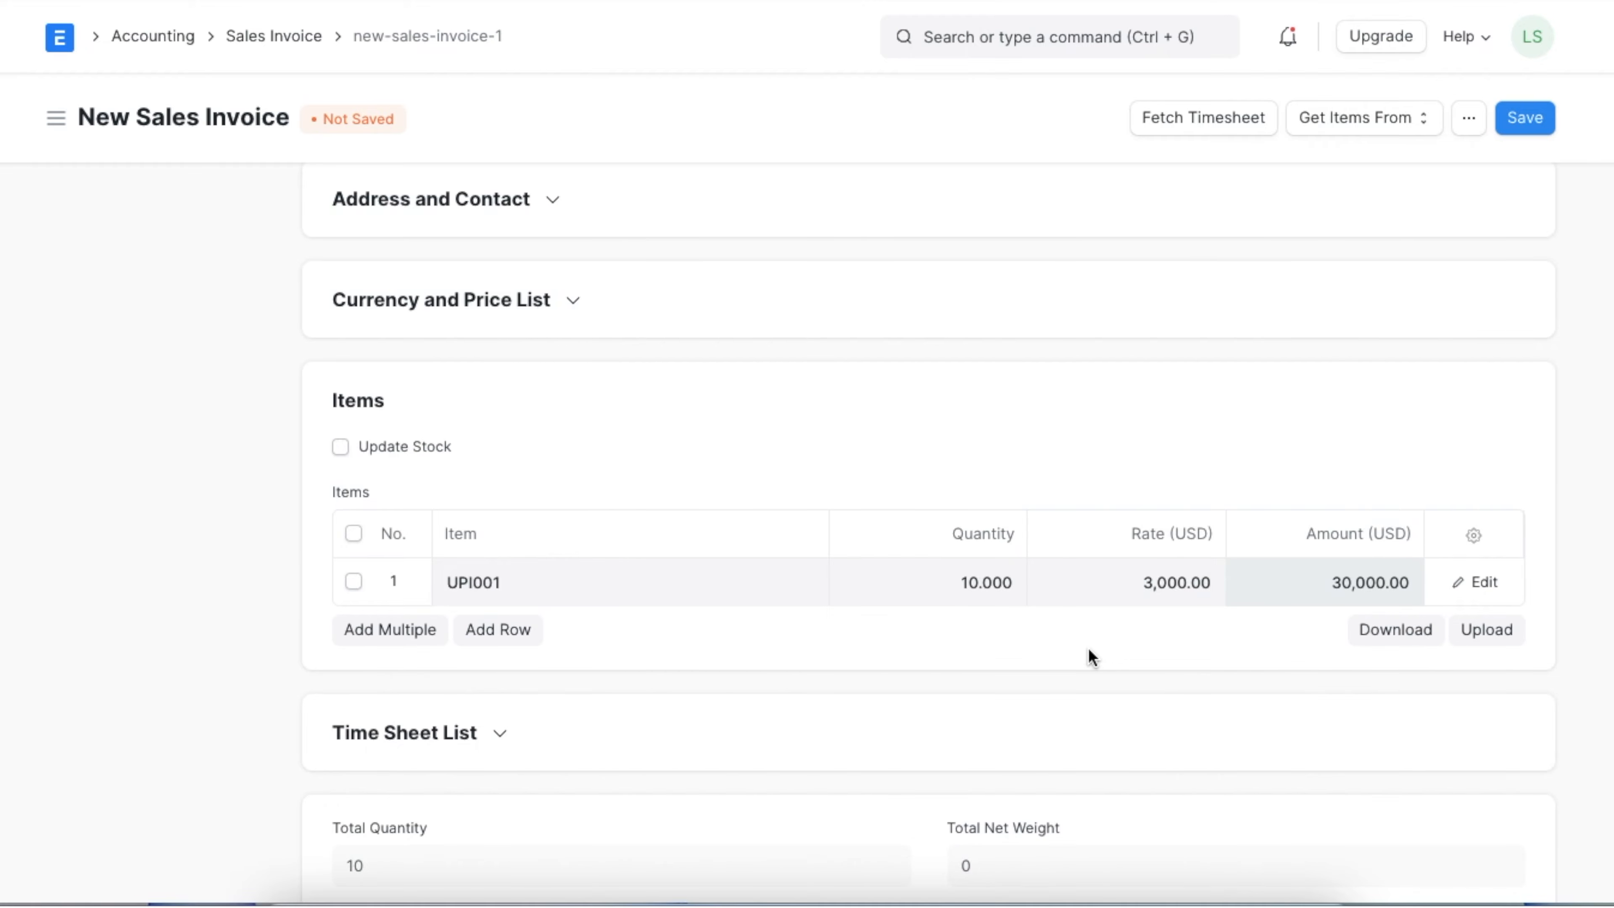
# Step: Save the Fulher Plastics sales invoice and submit it permanently
pyautogui.scroll(-2, 1089, 648)
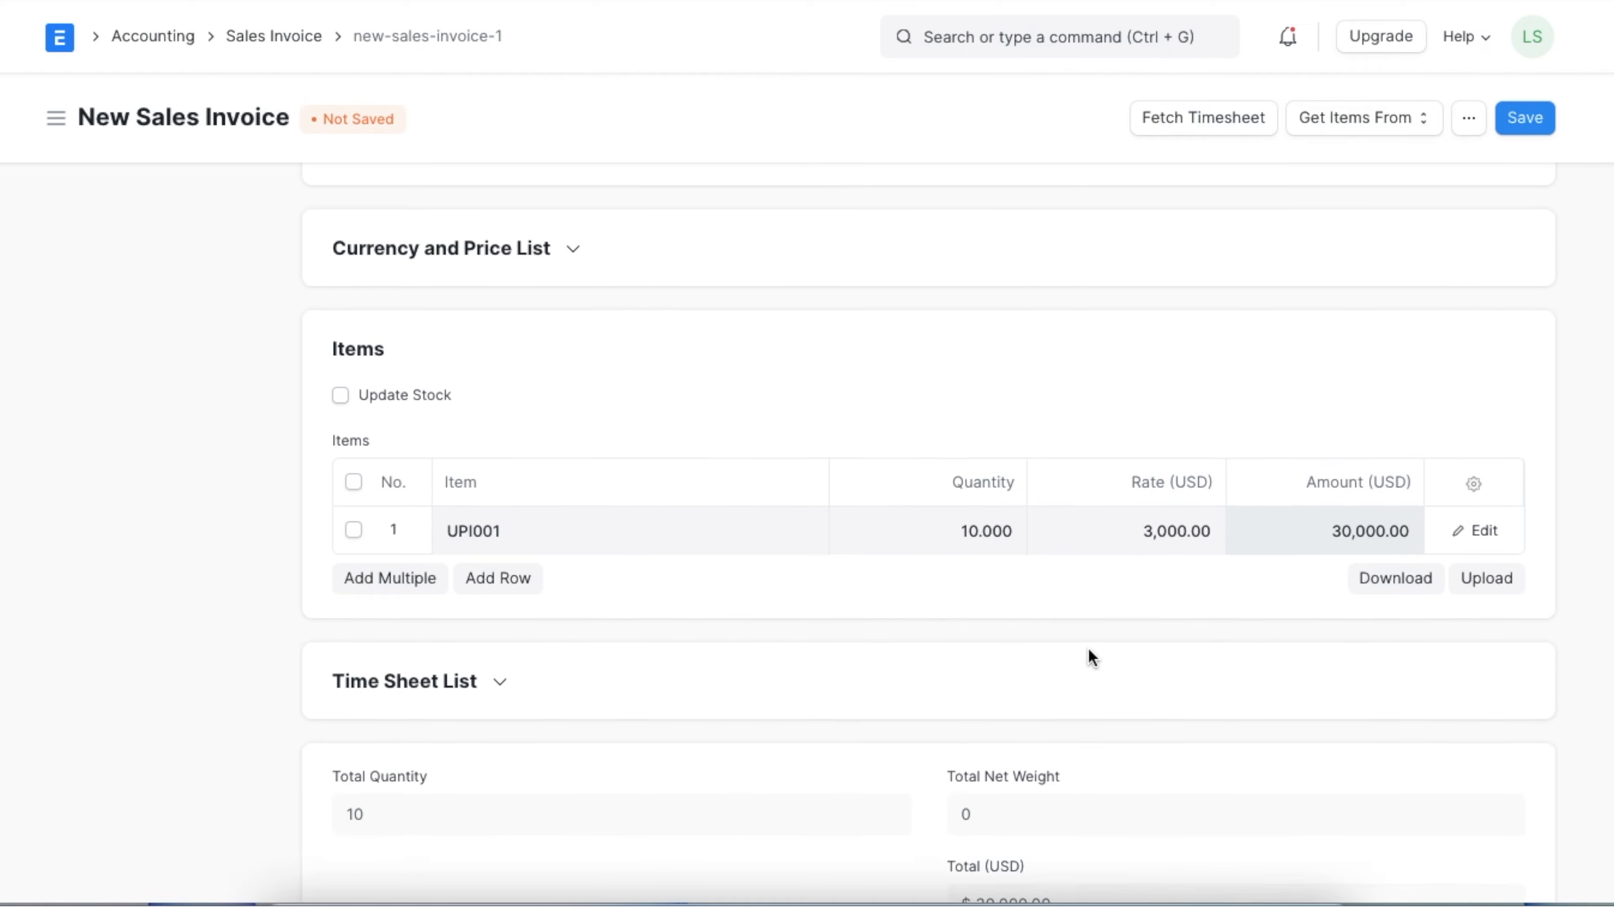
pyautogui.scroll(2, 1089, 650)
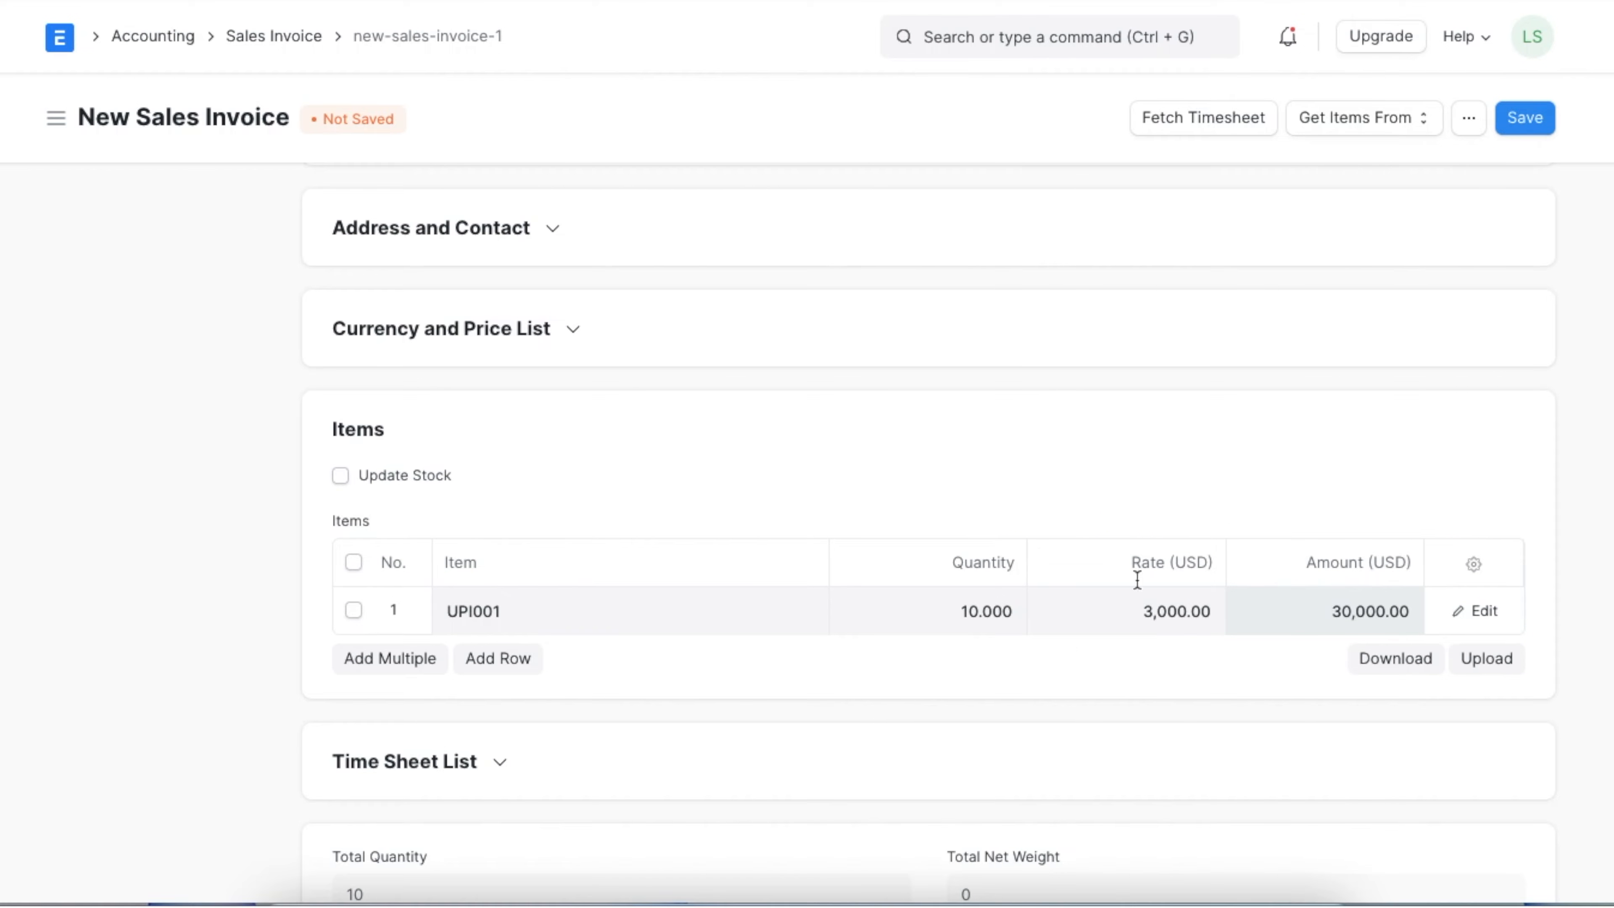
pyautogui.click(1526, 128)
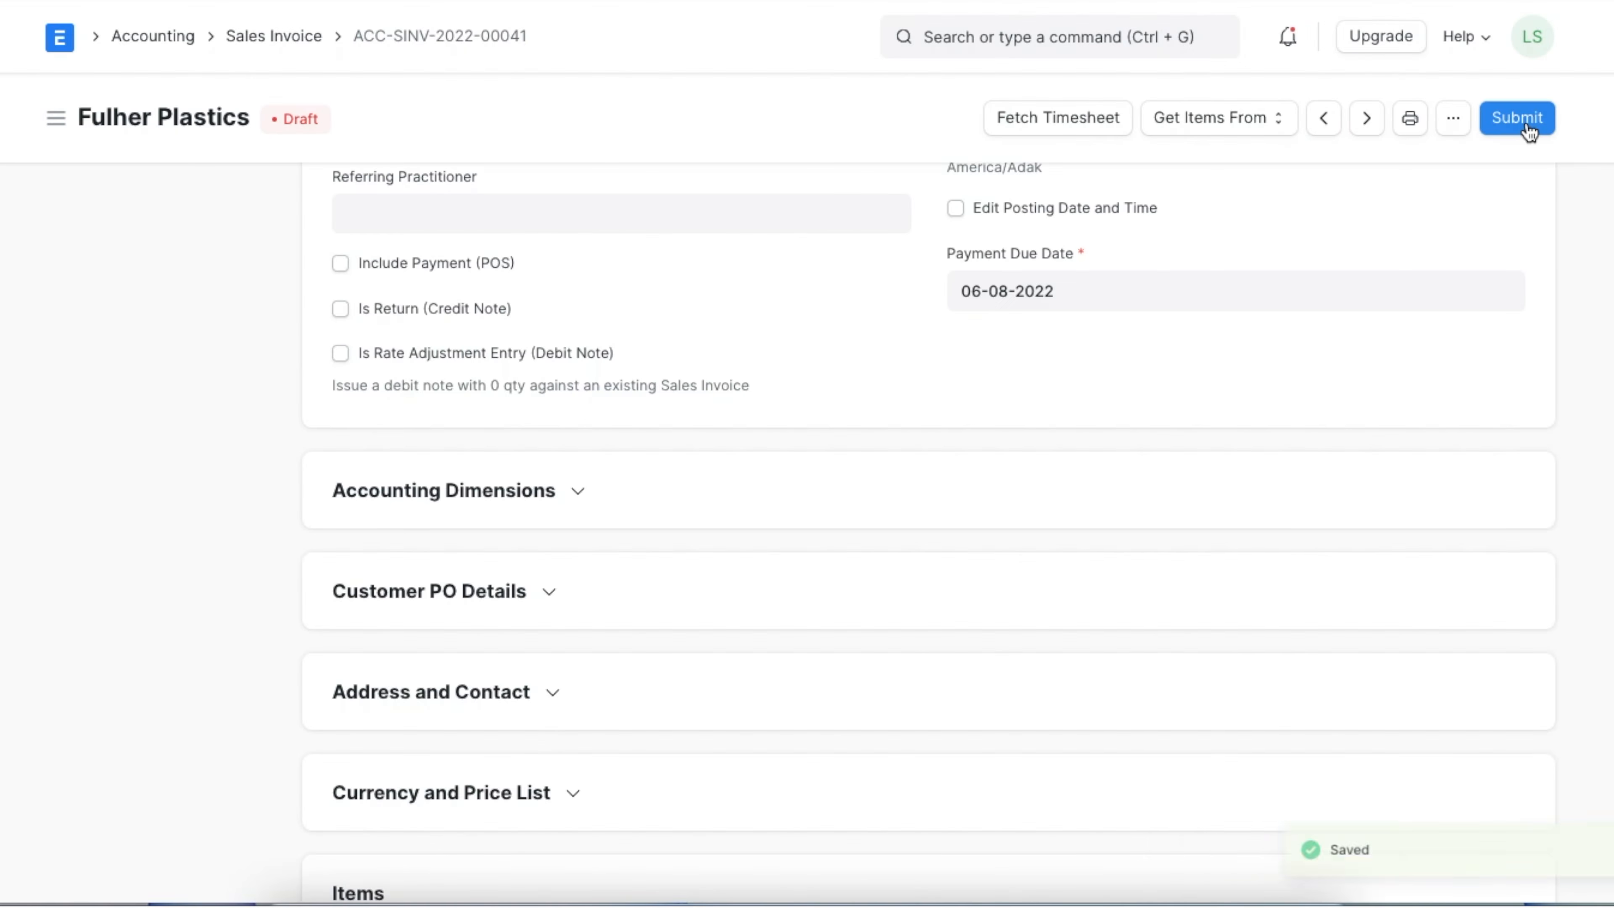
pyautogui.click(1528, 128)
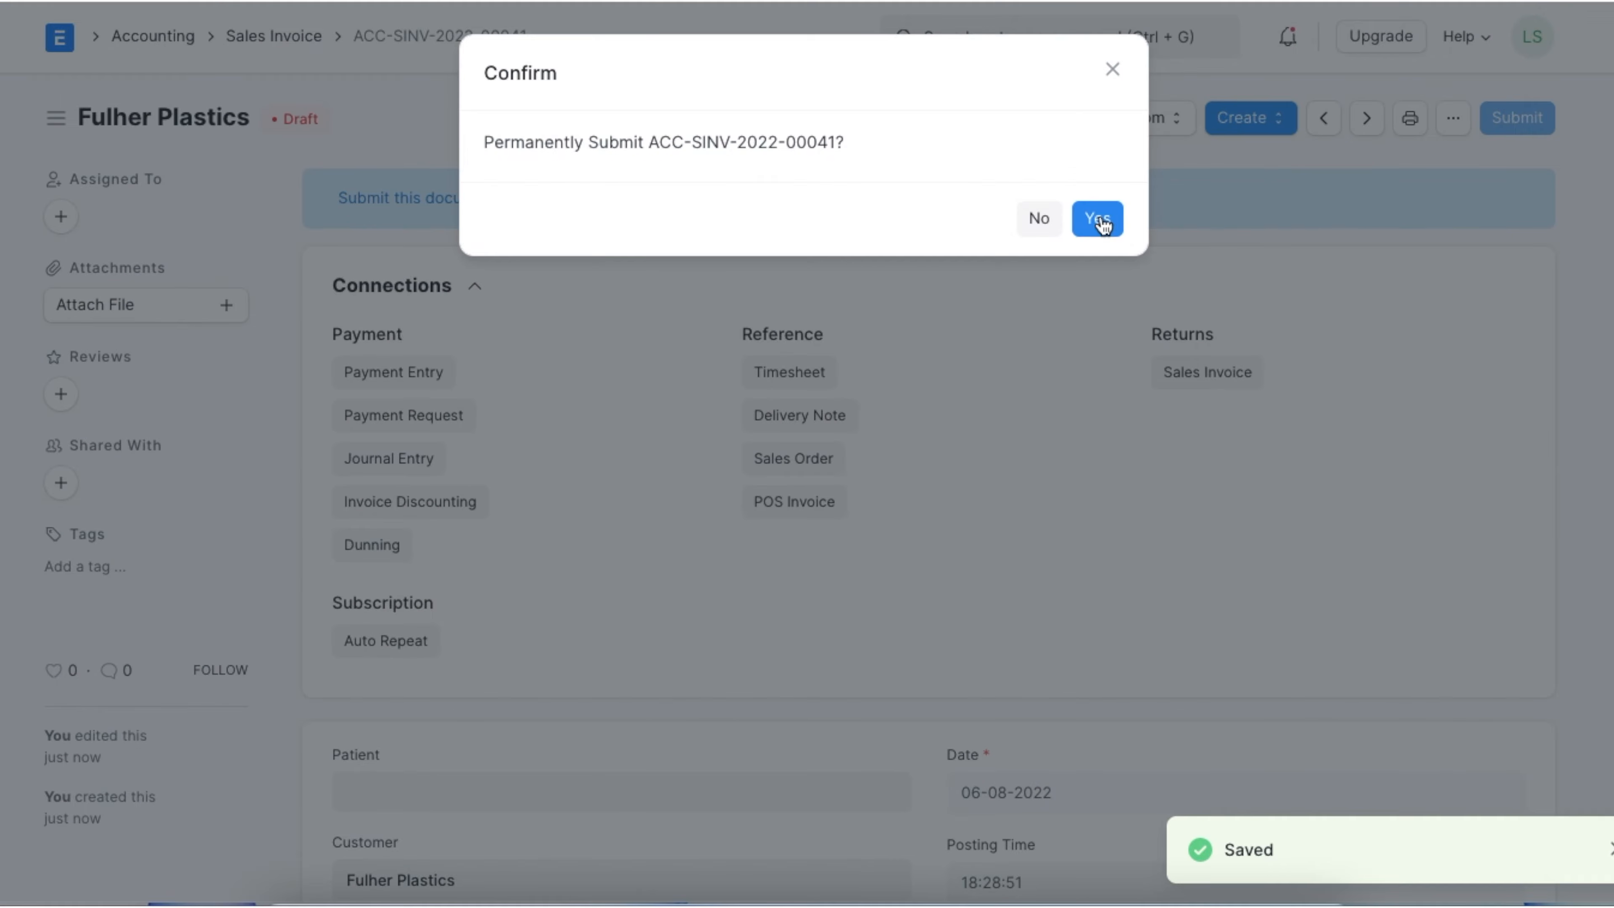
pyautogui.click(1099, 219)
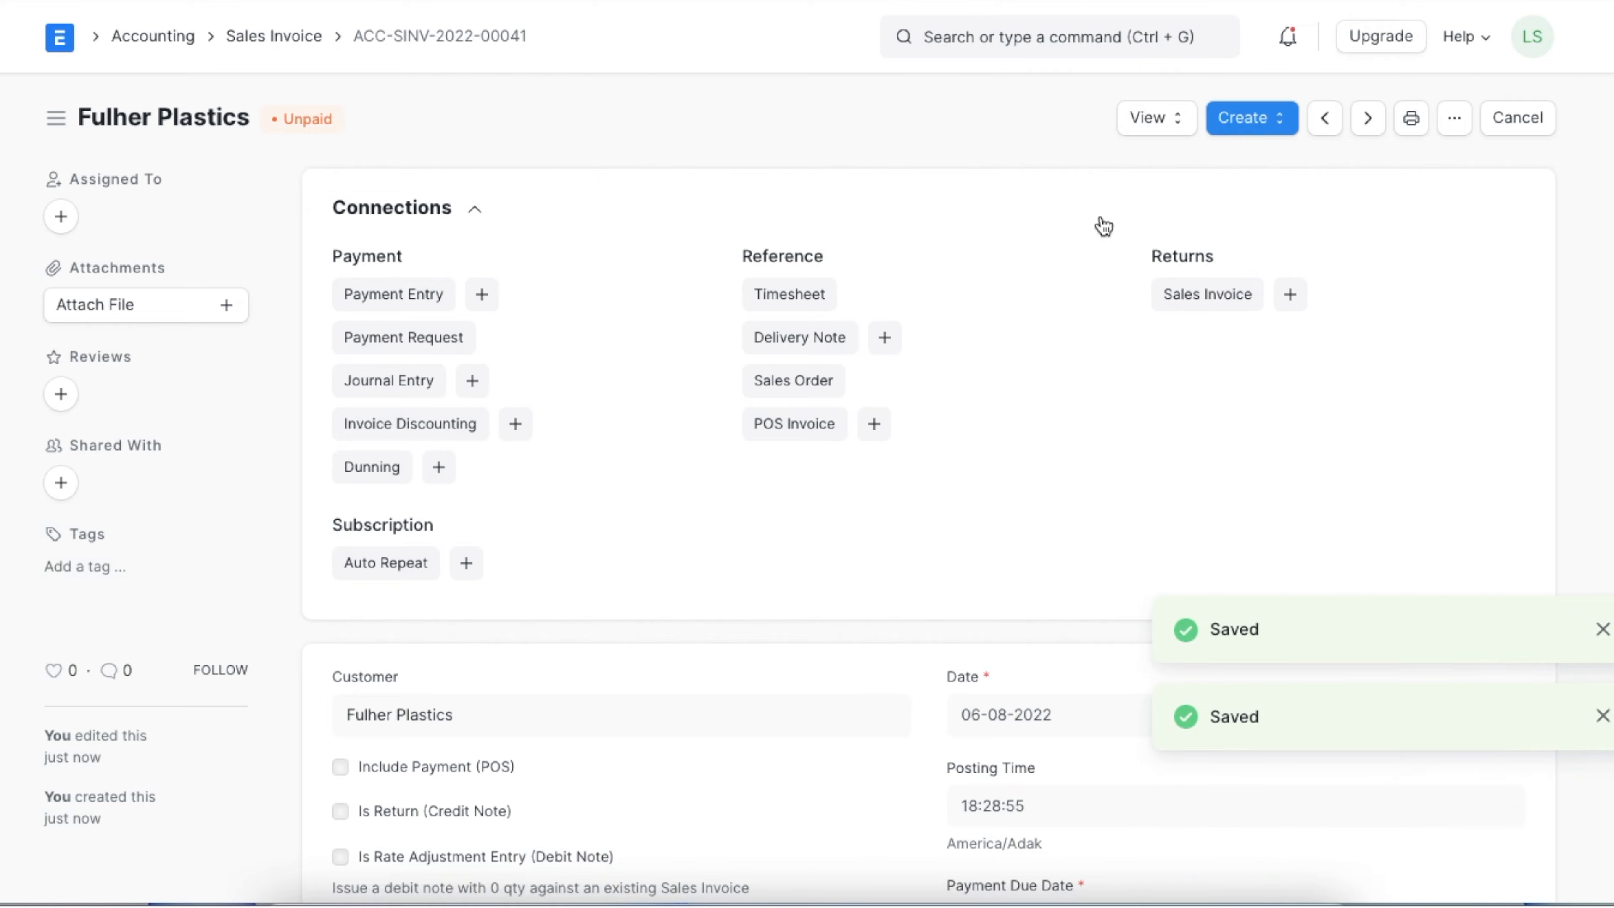
# Step: Create a payment entry from the submitted sales invoice and set its mode of payment to Cash
pyautogui.click(1257, 126)
pyautogui.click(1308, 172)
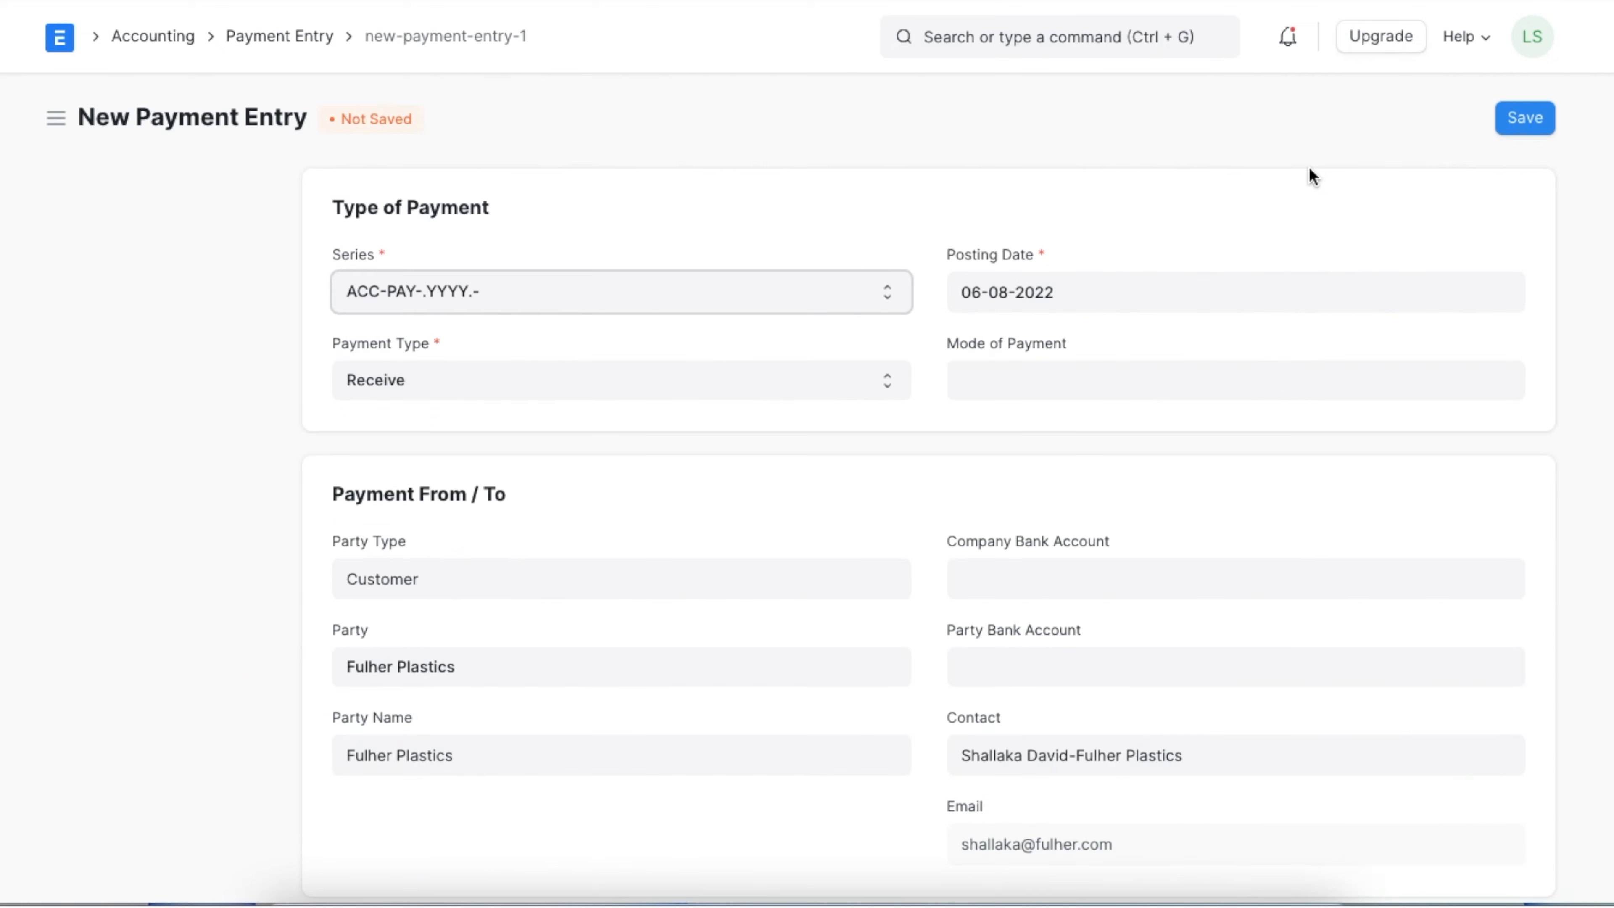
pyautogui.click(1042, 396)
pyautogui.write('cash')
pyautogui.click(1002, 429)
pyautogui.click(974, 443)
# Step: Expand the payment entry's accounting dimensions and choose a branch
pyautogui.scroll(-15, 972, 435)
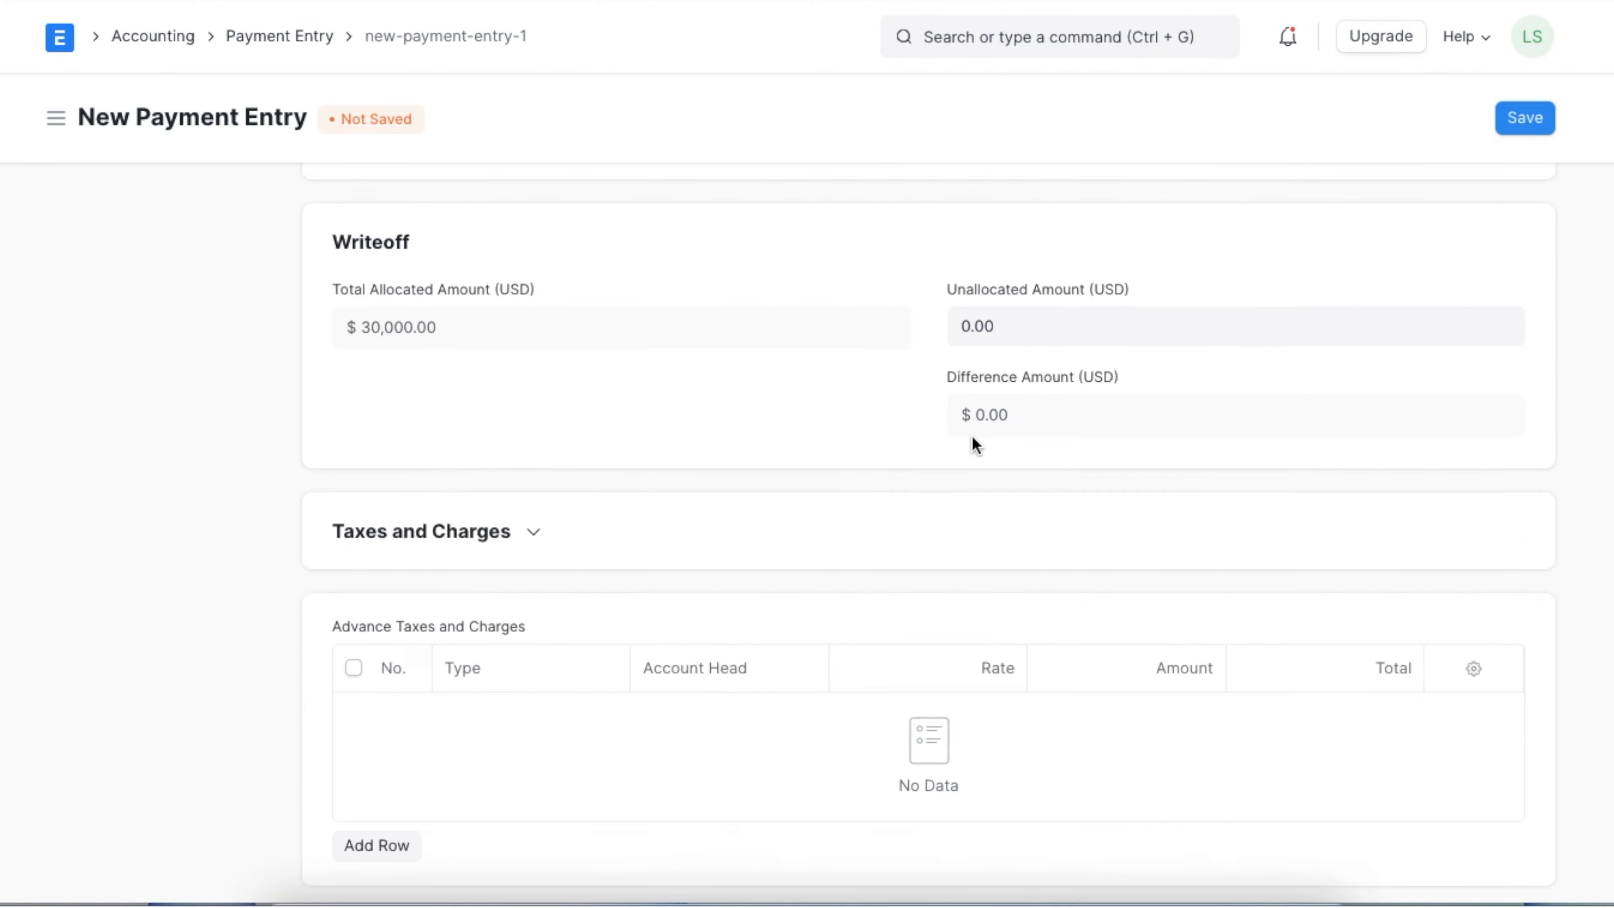
pyautogui.click(697, 651)
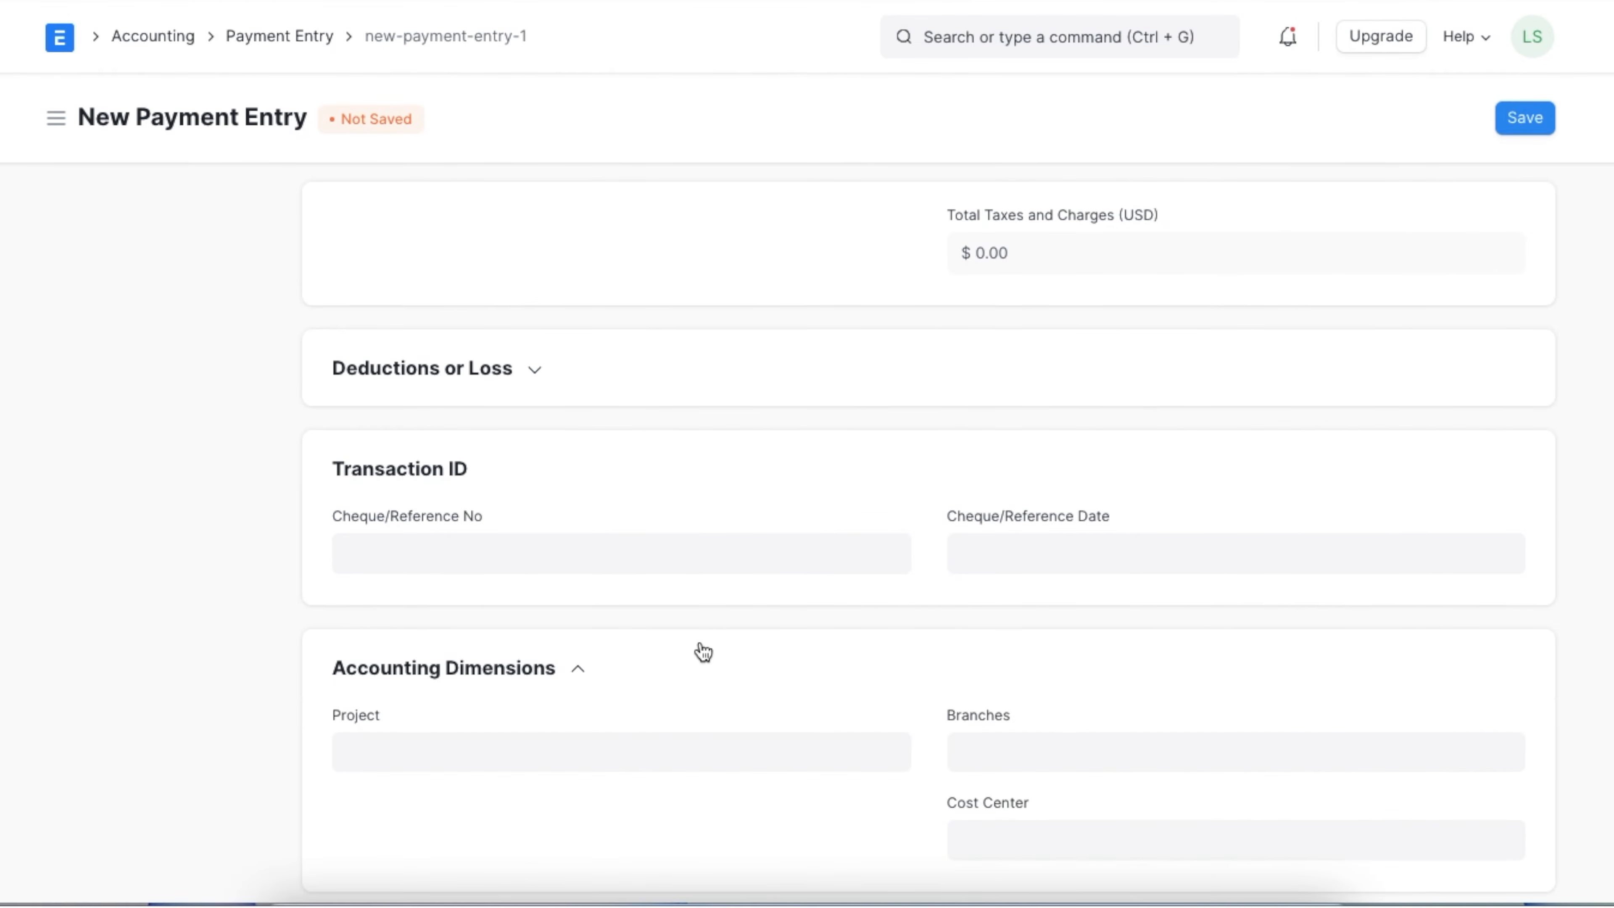
pyautogui.click(989, 769)
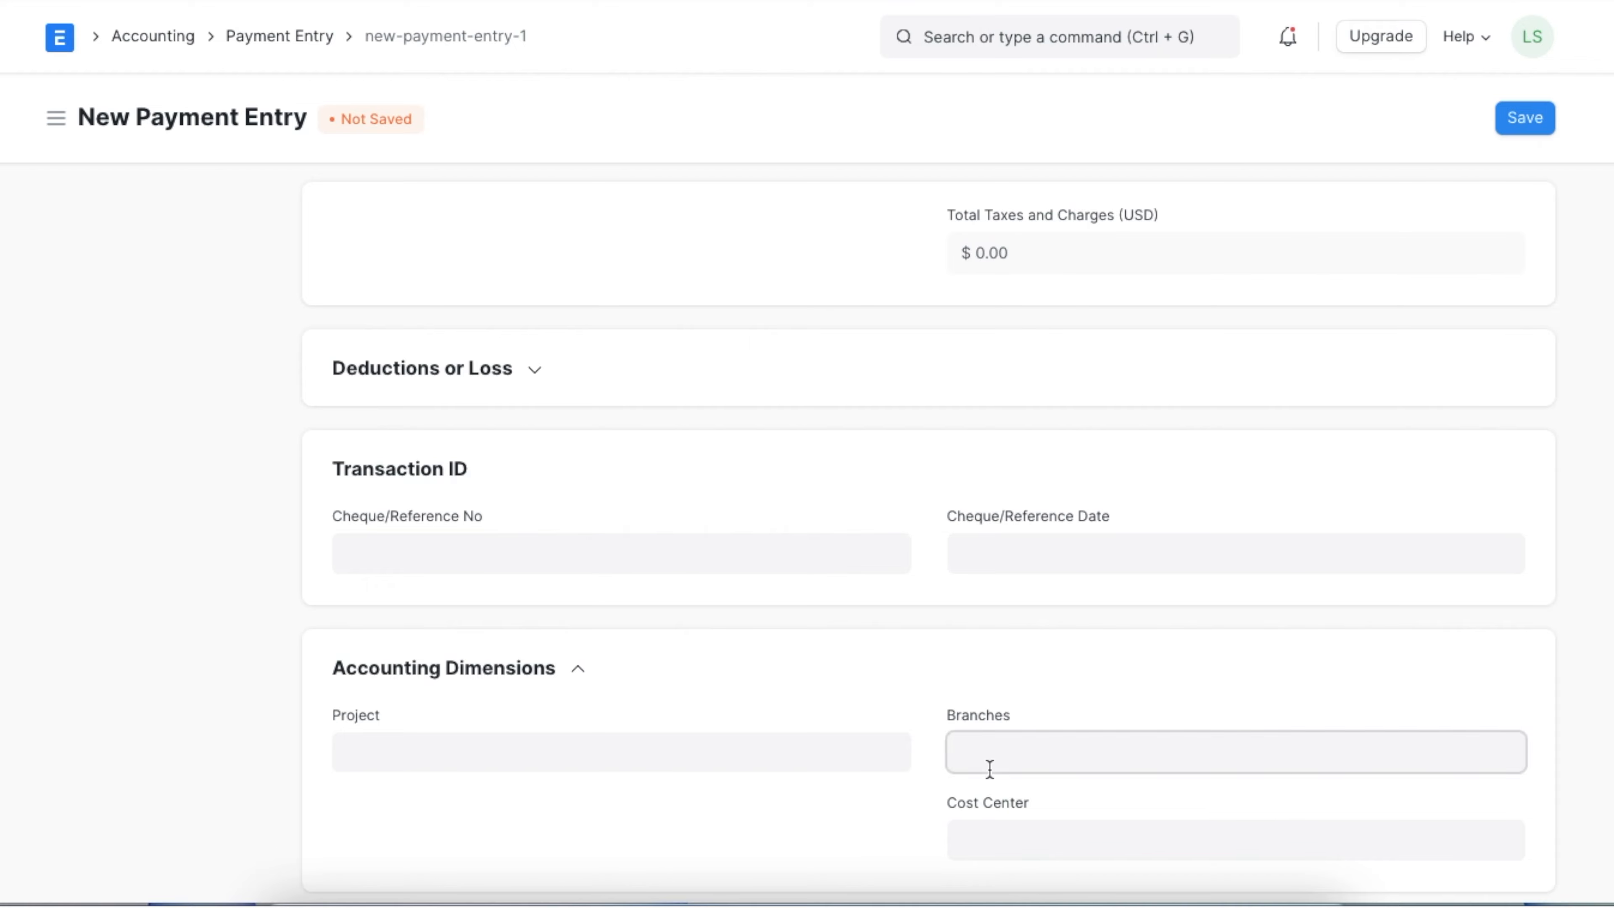
pyautogui.click(1004, 803)
# Step: Save the Fulher Plastics payment entry and submit it permanently
pyautogui.scroll(15, 1240, 526)
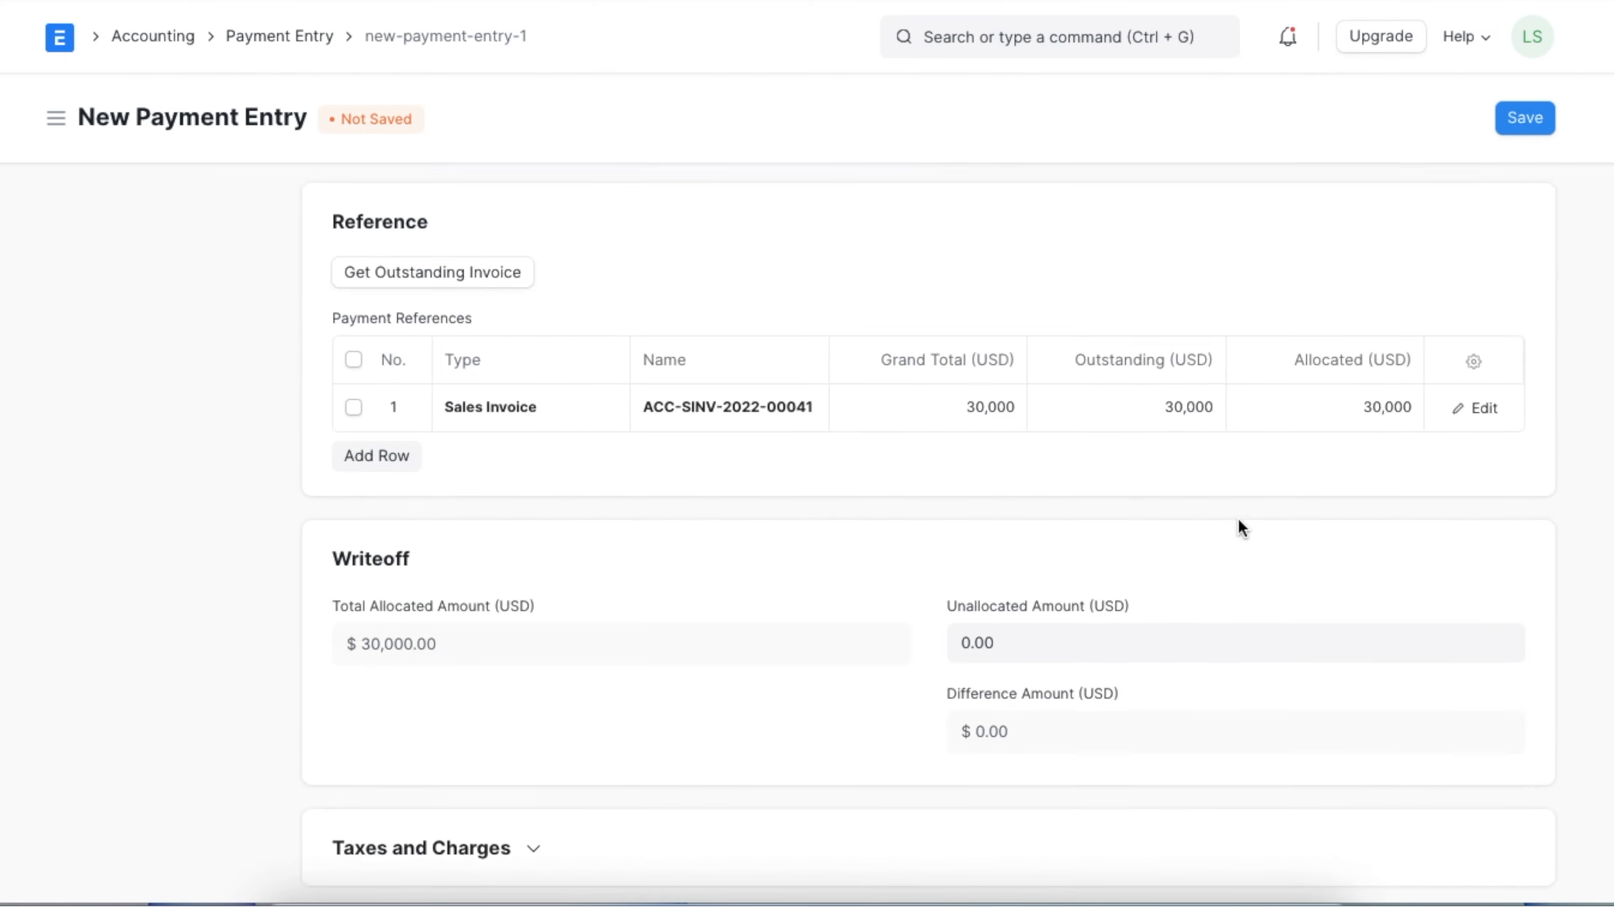
pyautogui.scroll(3, 1239, 521)
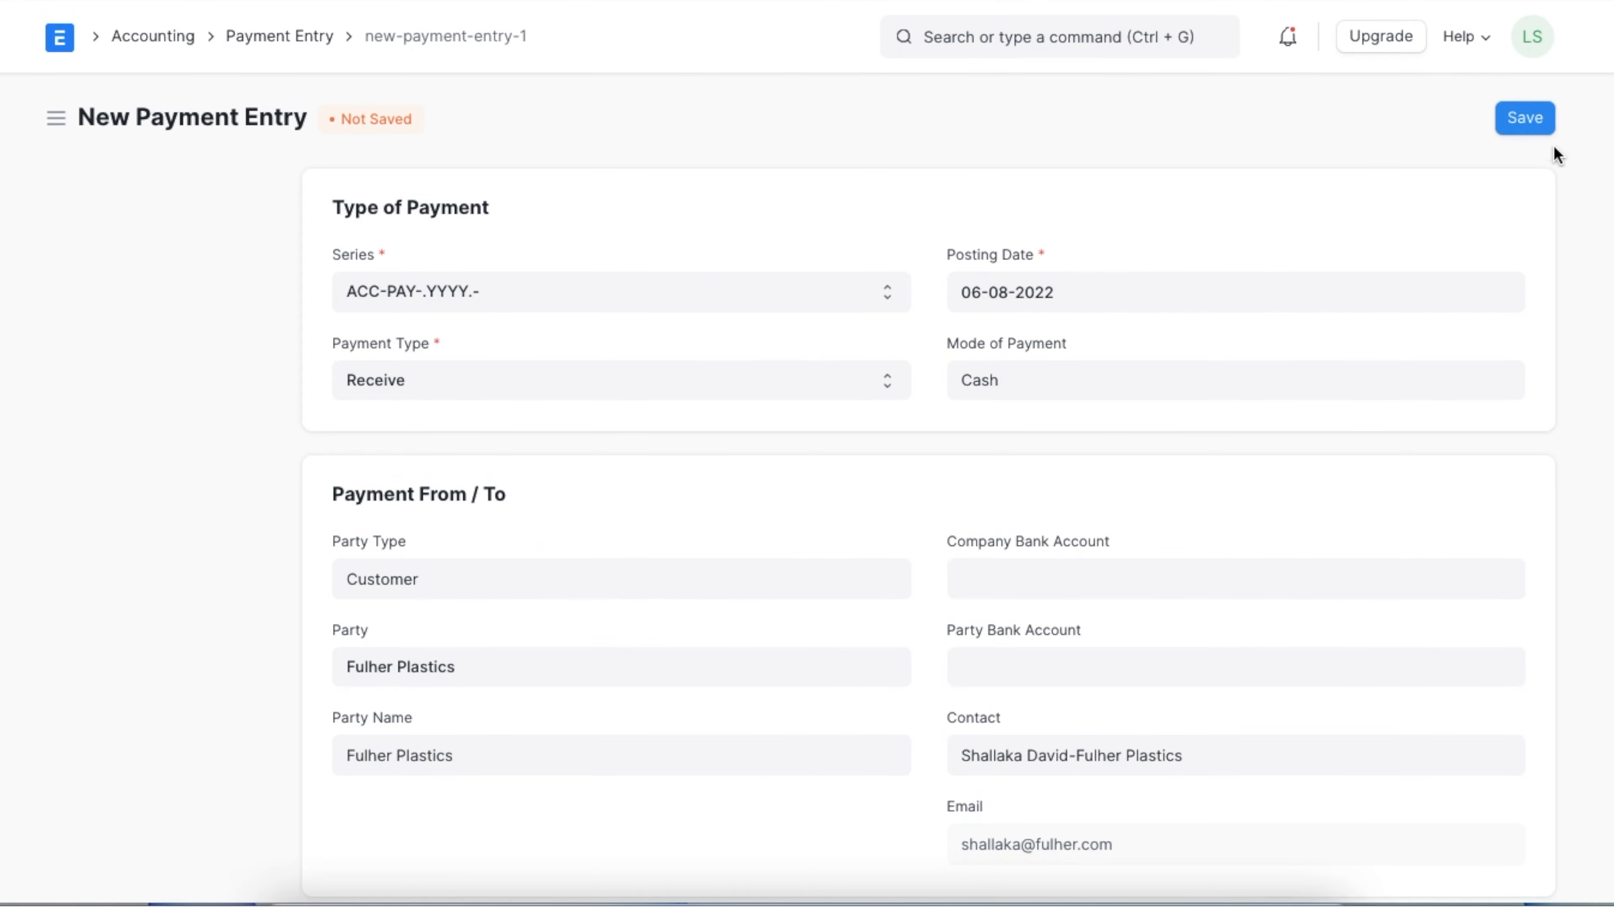
pyautogui.click(1525, 118)
pyautogui.click(1525, 121)
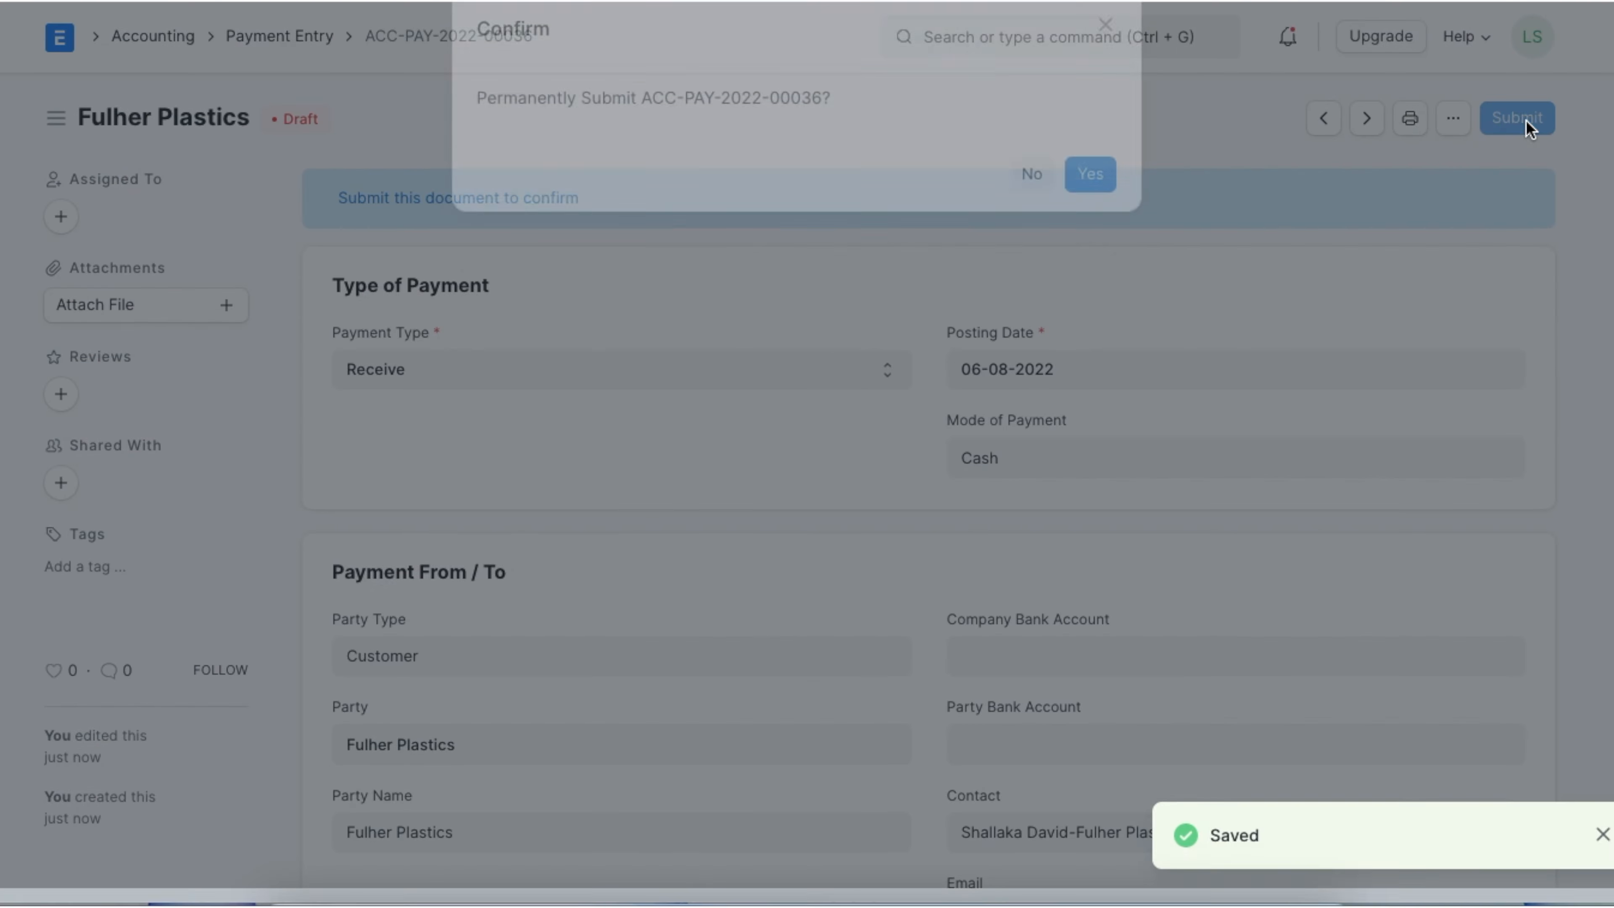
pyautogui.click(1109, 218)
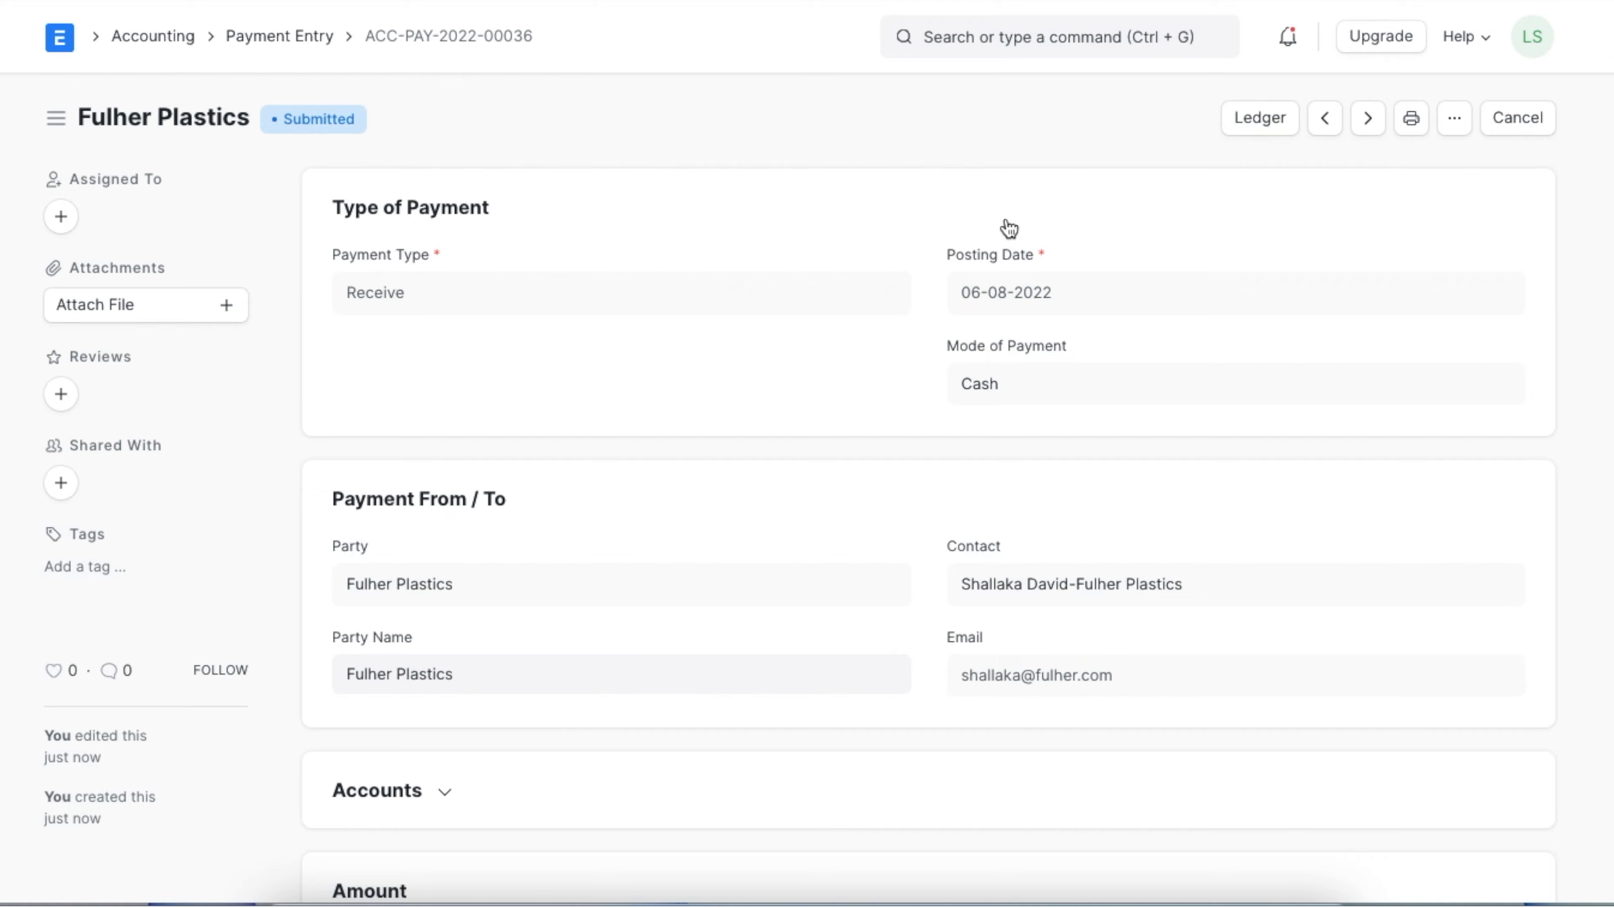
# Step: Return to the Fulher Plastics sales invoice and create a return / credit note against it
pyautogui.hotkey('alt', 'Left')
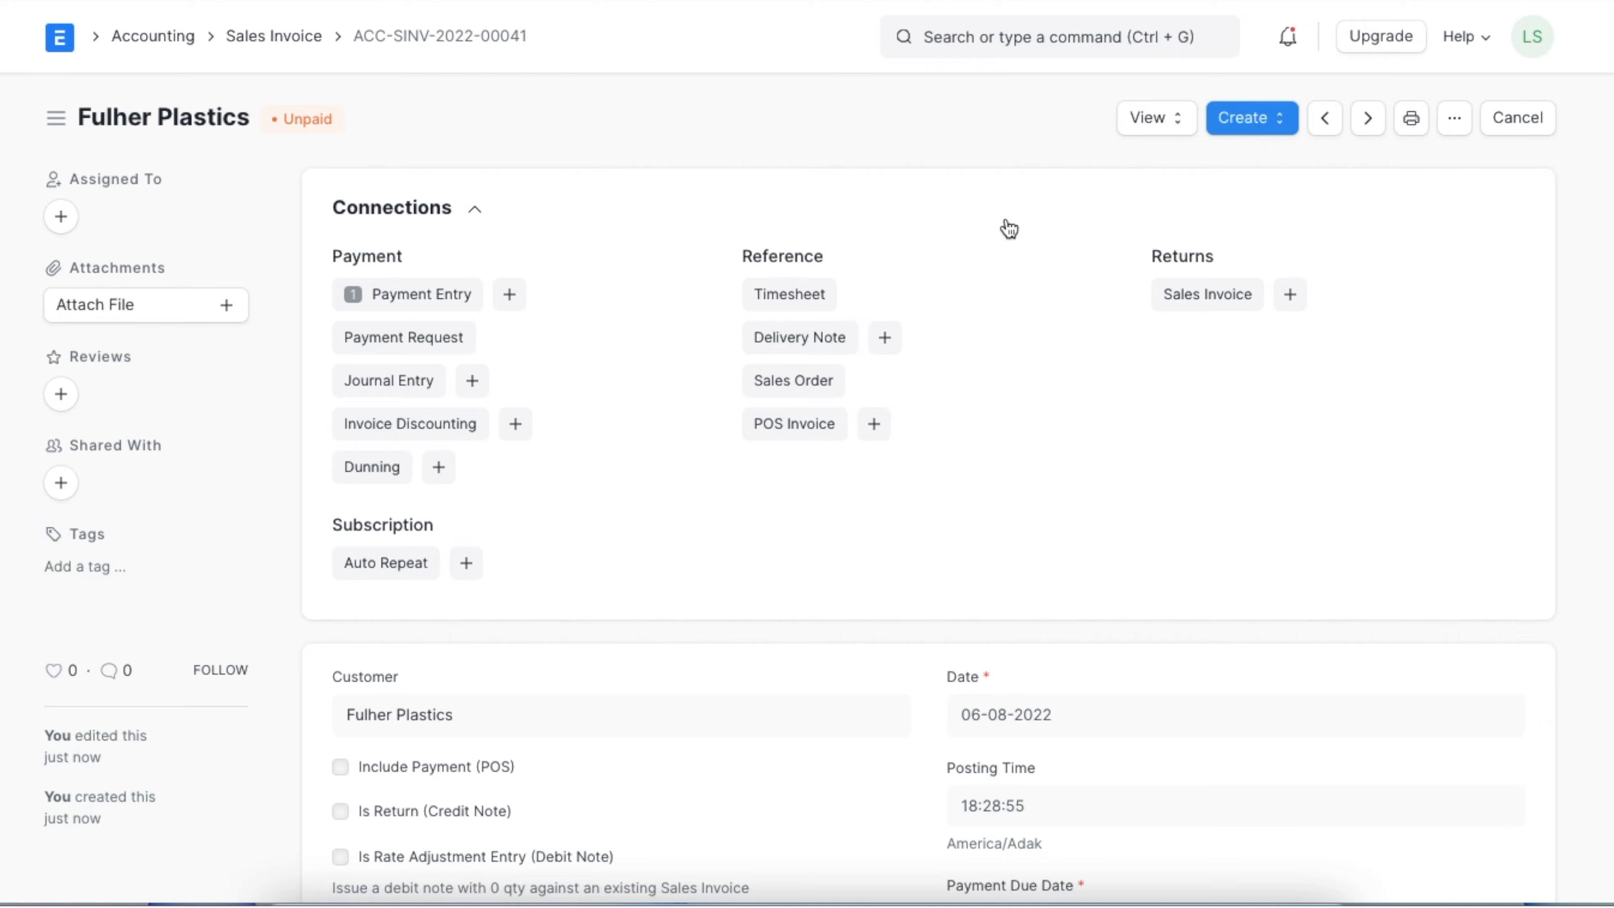
pyautogui.click(1277, 131)
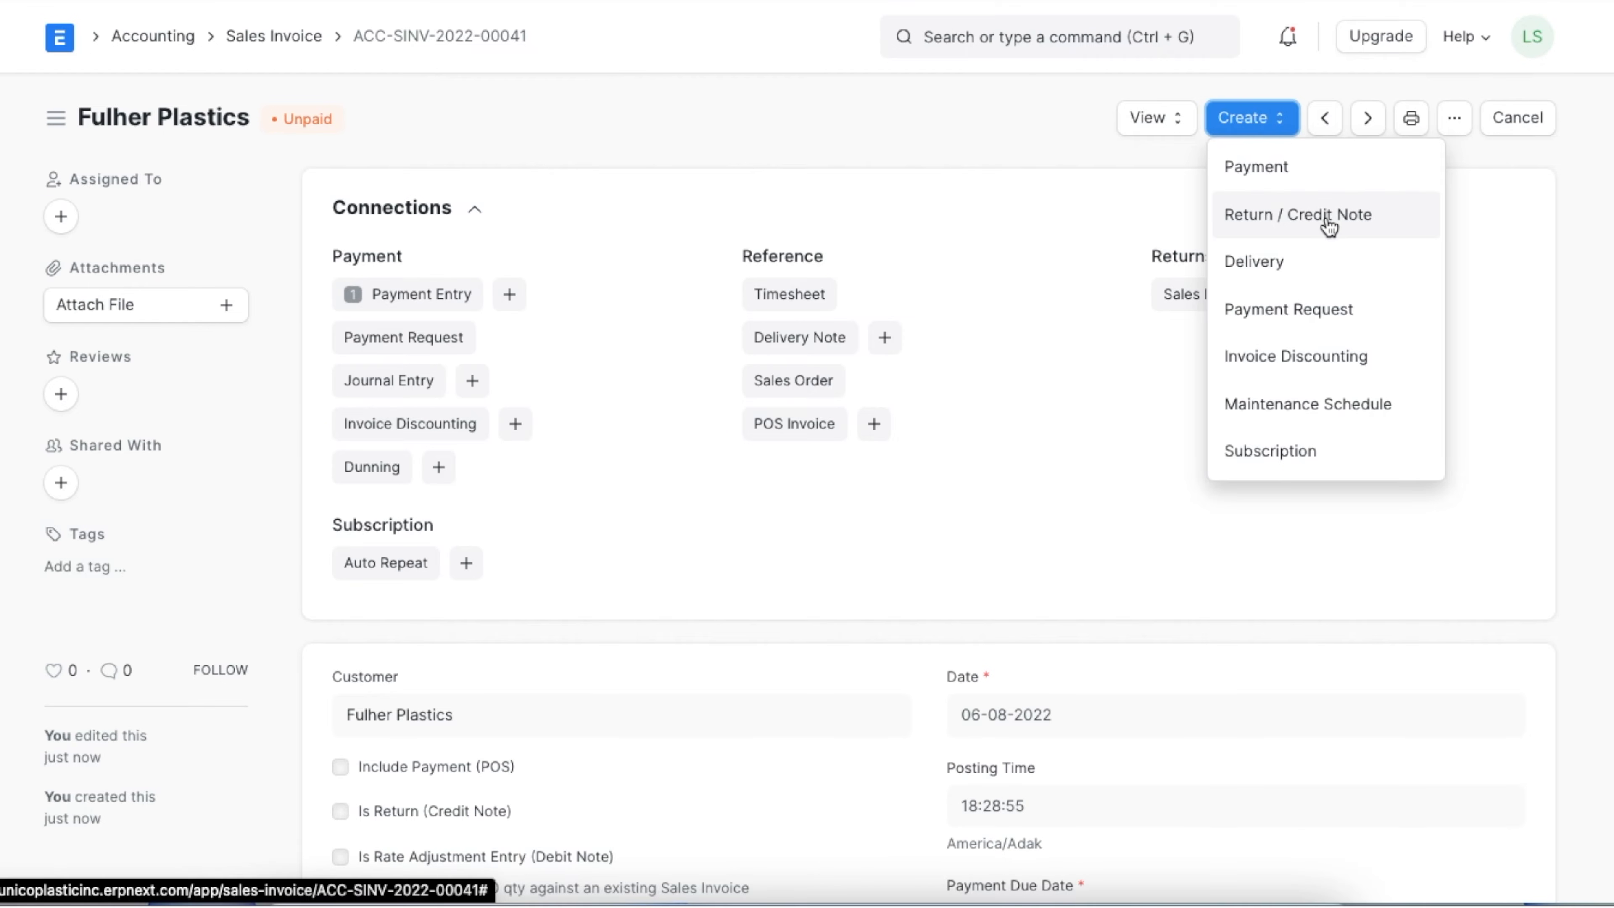
pyautogui.click(1304, 215)
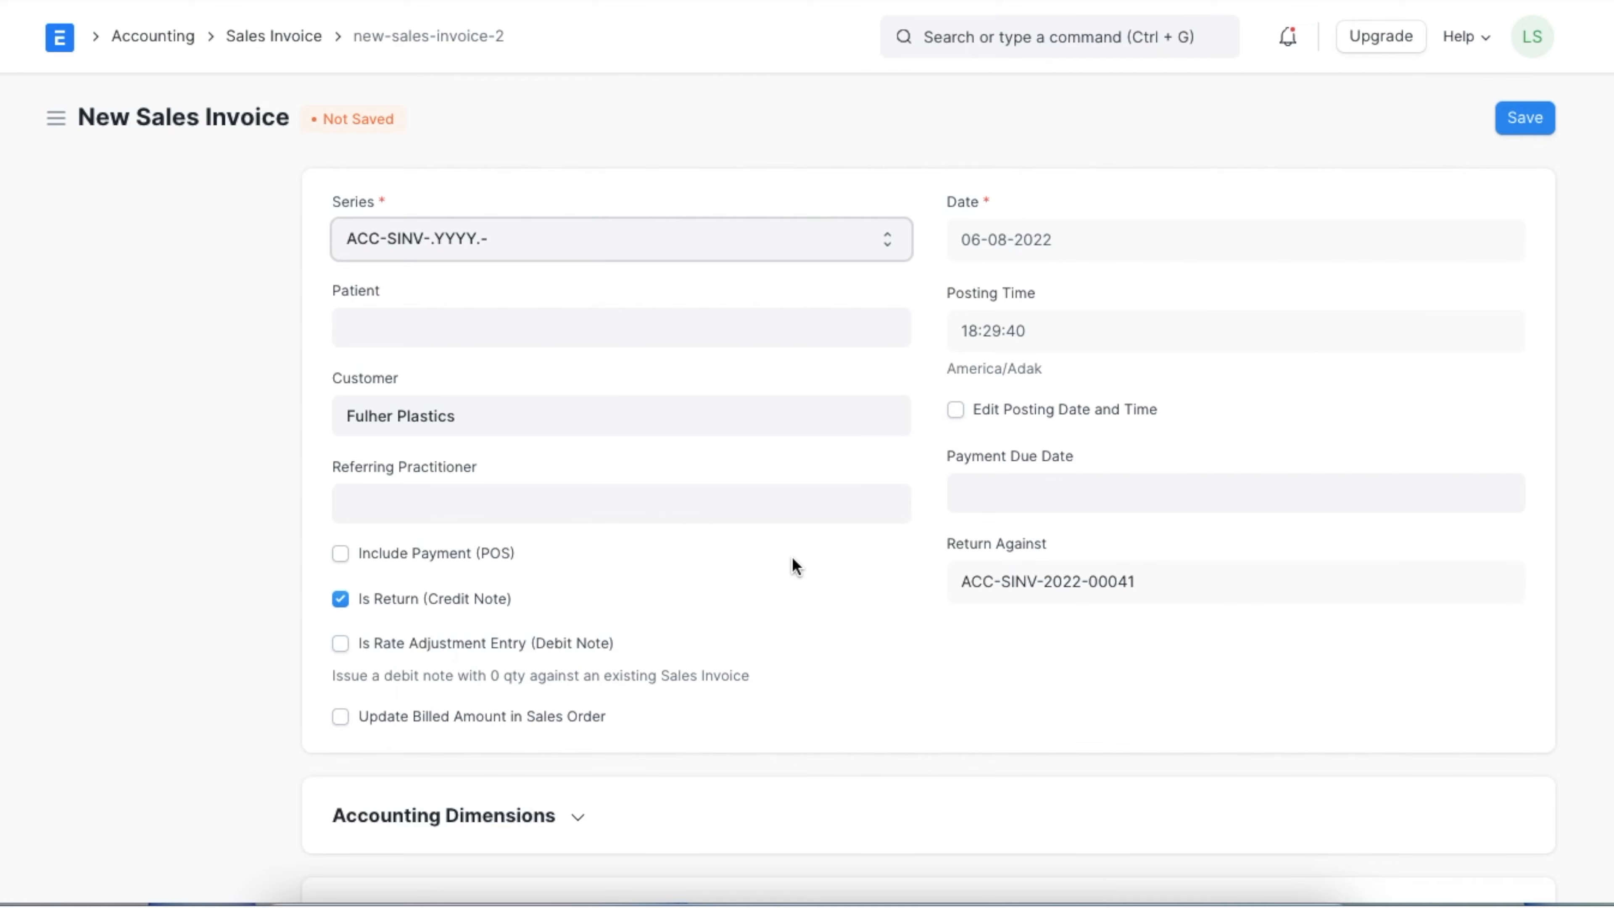
# Step: Set the quantity of the UPI001 item in the credit note to -5
pyautogui.scroll(-6, 792, 558)
pyautogui.scroll(1, 792, 556)
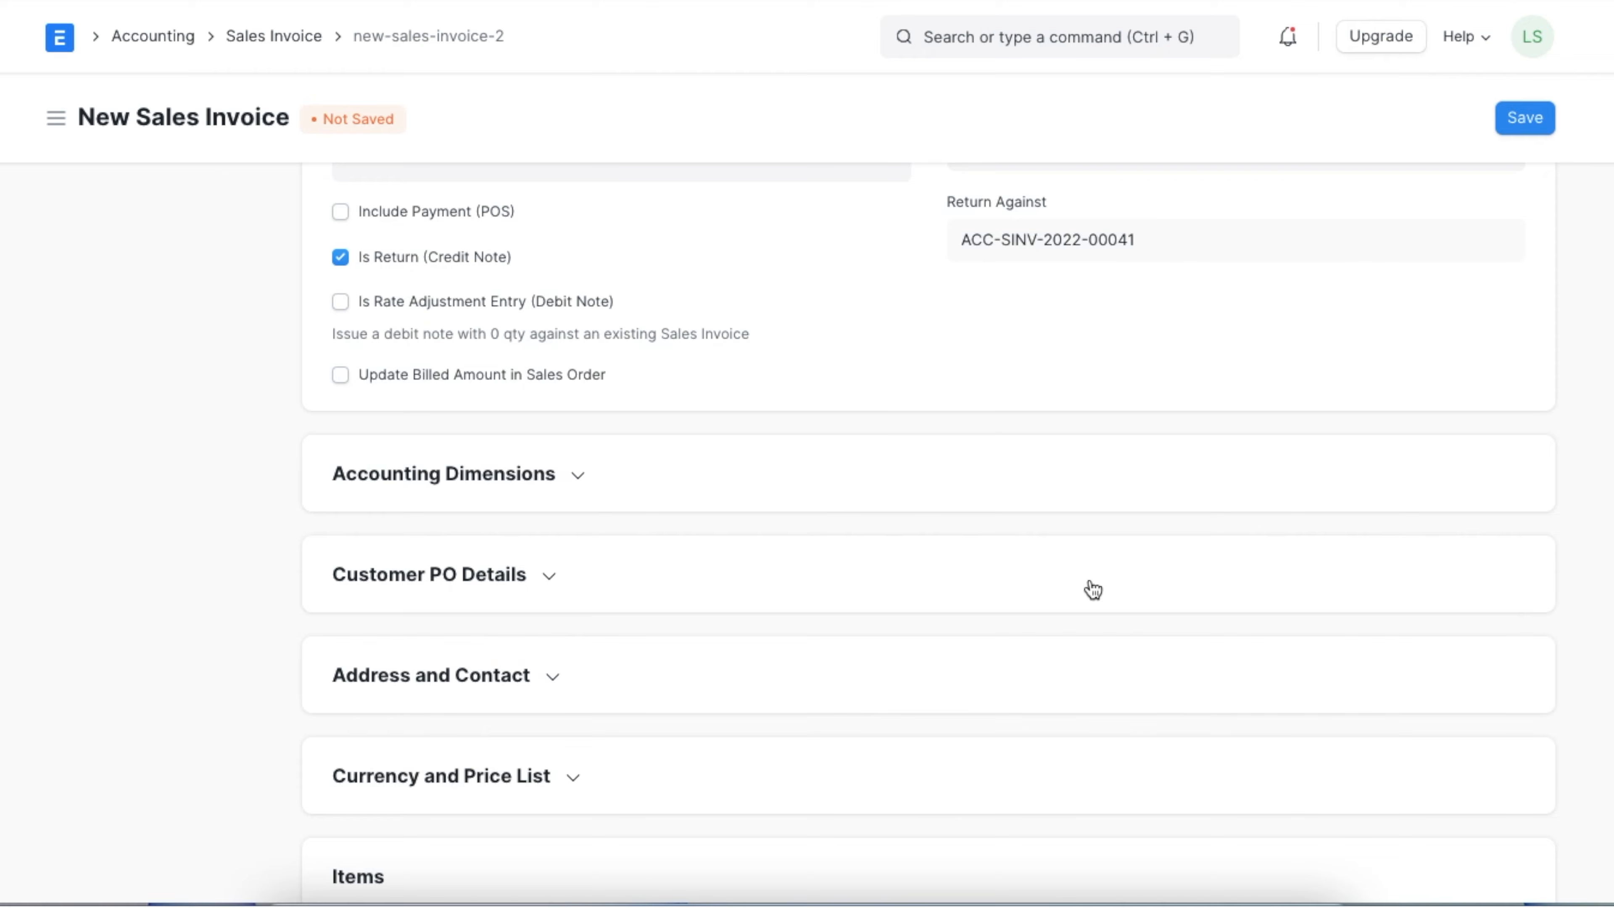
pyautogui.scroll(-8, 1092, 590)
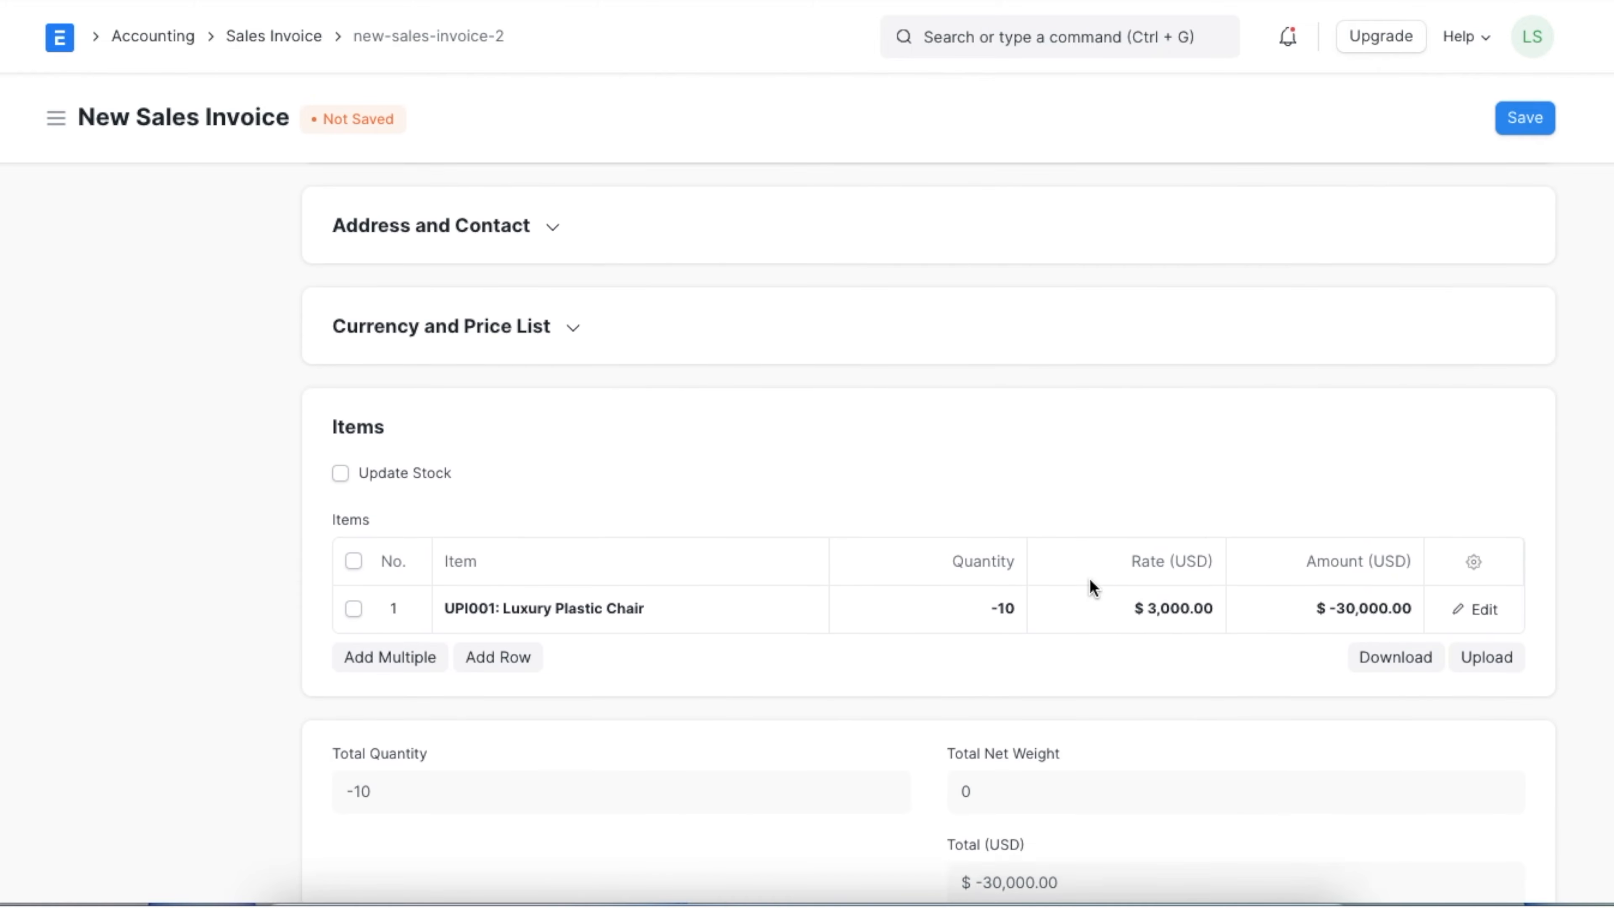
pyautogui.scroll(-1, 1090, 586)
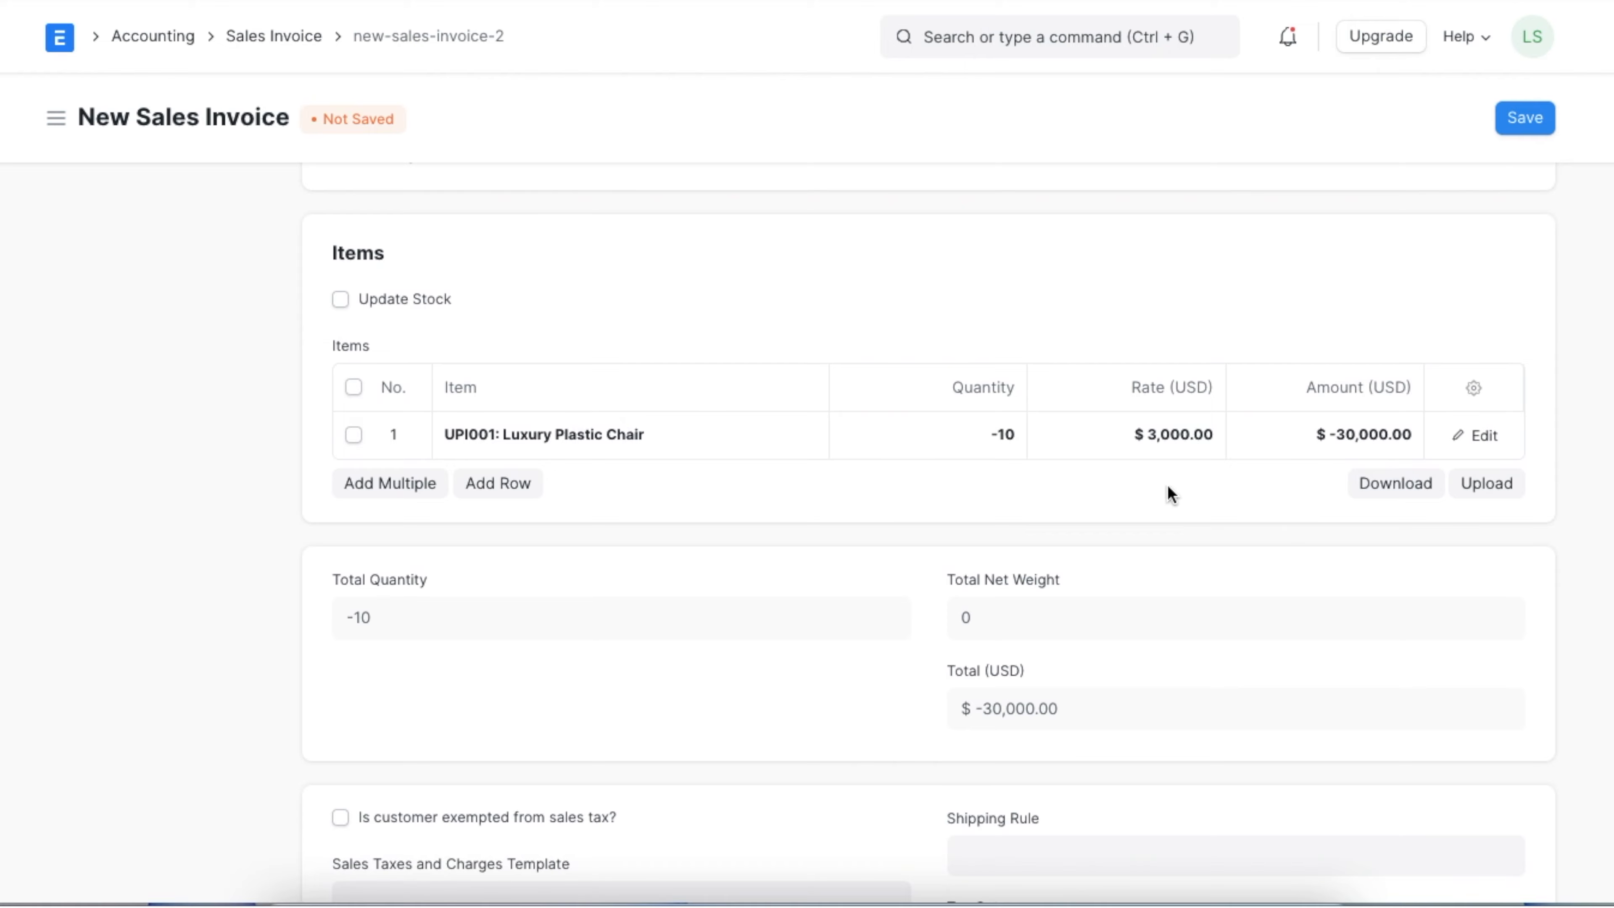
pyautogui.click(1015, 440)
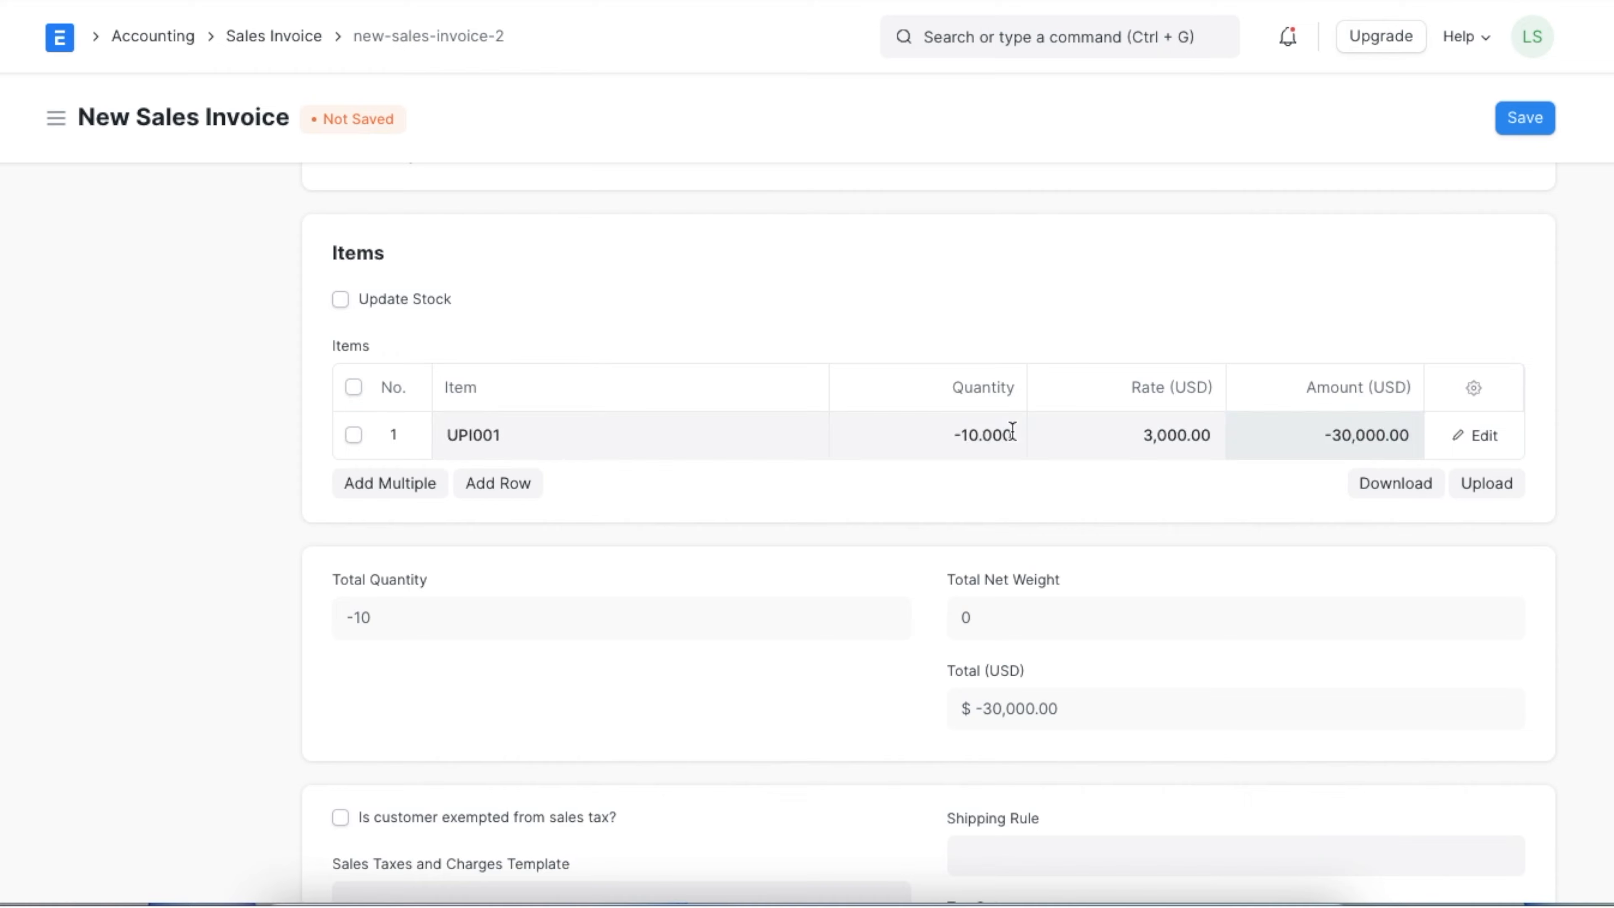
pyautogui.press('BackSpace')
pyautogui.write('-5')
pyautogui.click(1044, 487)
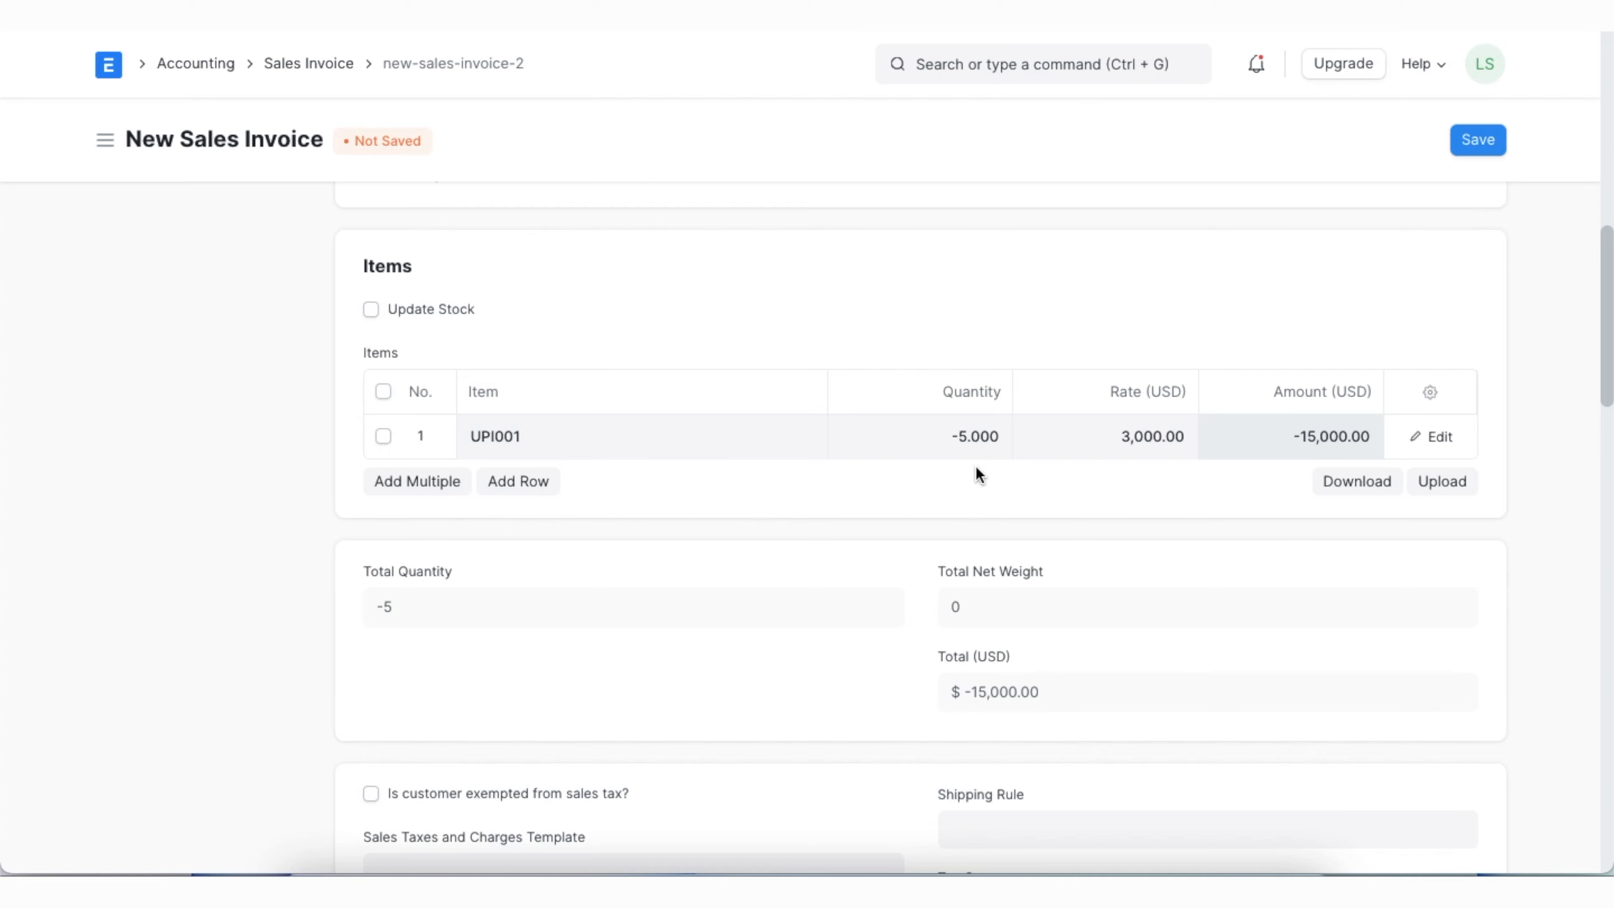
# Step: Save the credit note for Fulher Plastics and submit it permanently
pyautogui.scroll(2, 1100, 455)
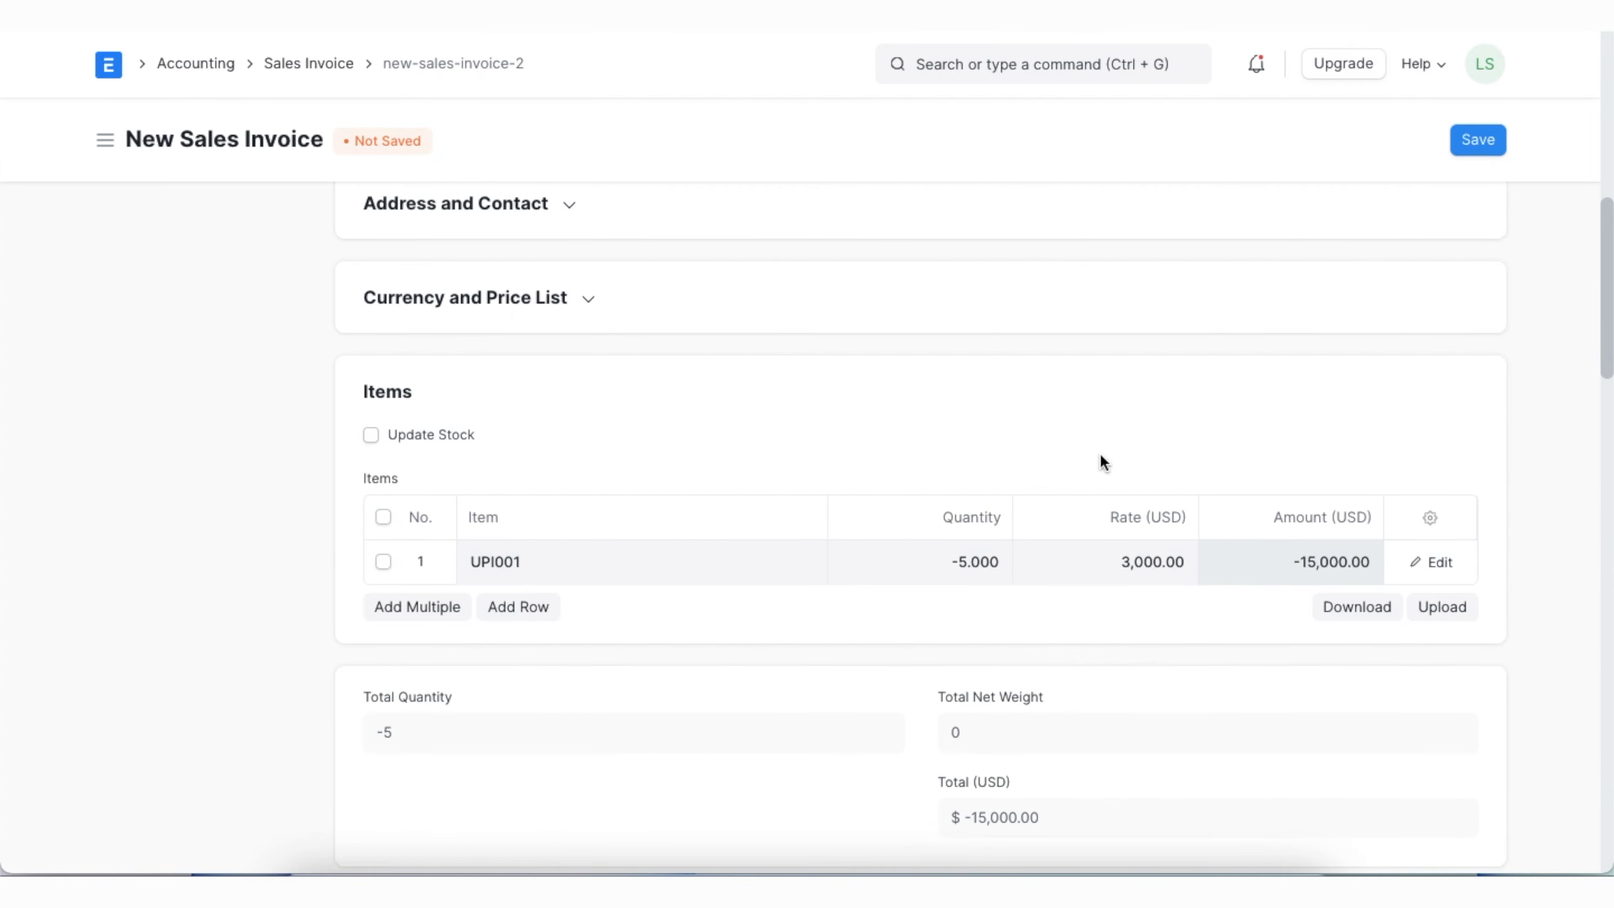
pyautogui.click(1472, 141)
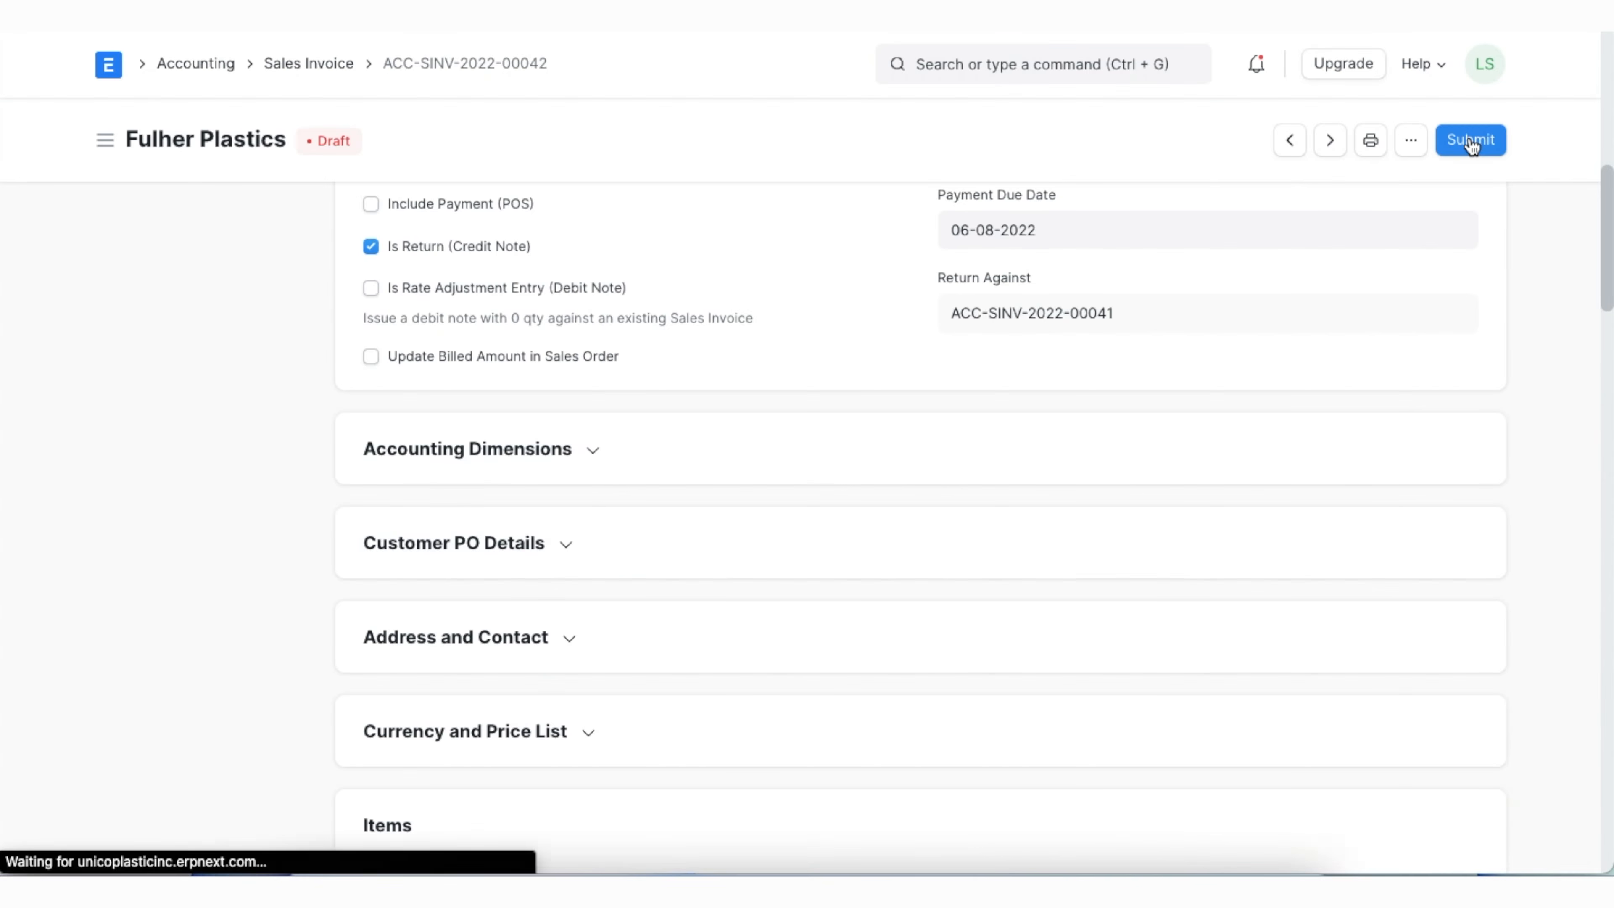
pyautogui.click(1471, 142)
pyautogui.click(1069, 224)
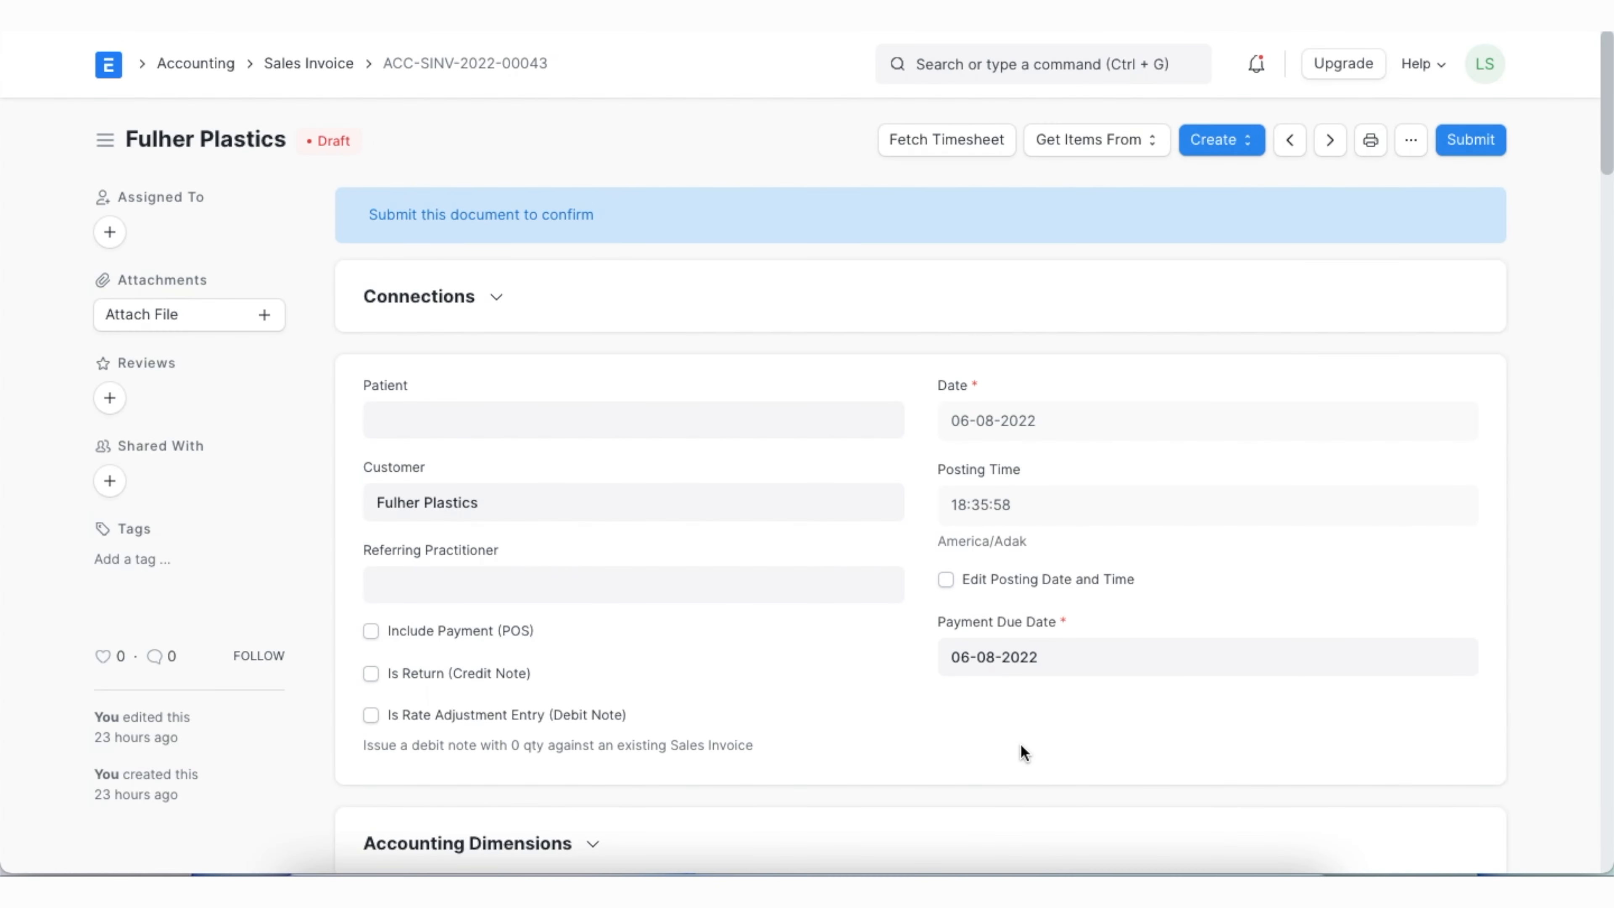
# Step: Review the items of the draft Fulher Plastics sales invoice and submit the invoice permanently
pyautogui.scroll(-4, 1021, 745)
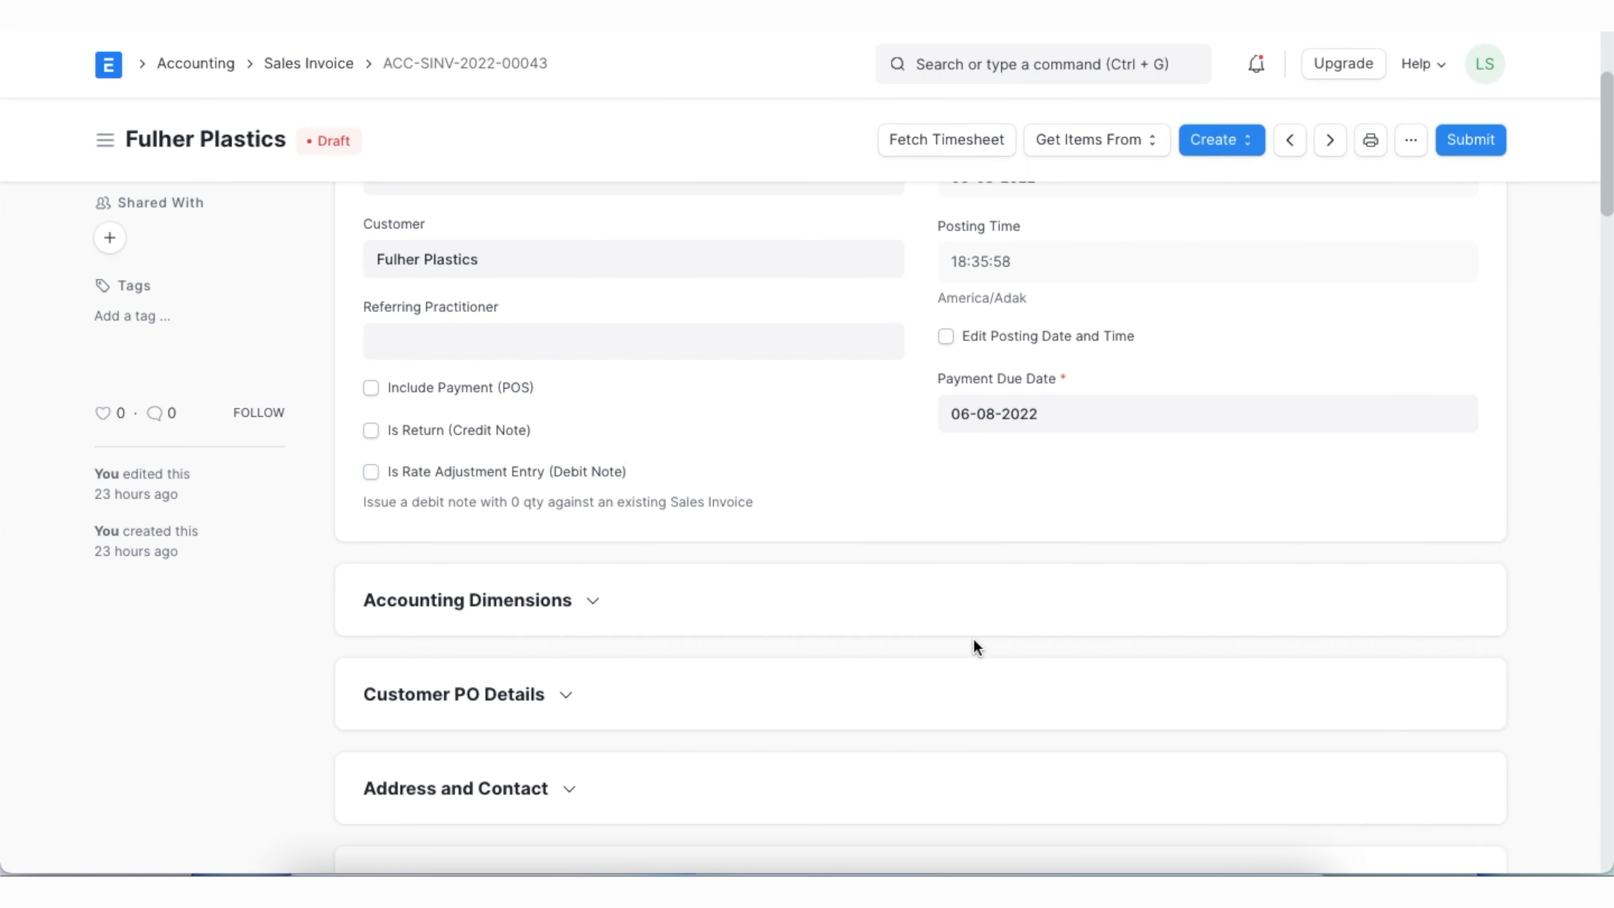
pyautogui.scroll(-3, 973, 643)
pyautogui.scroll(-6, 976, 645)
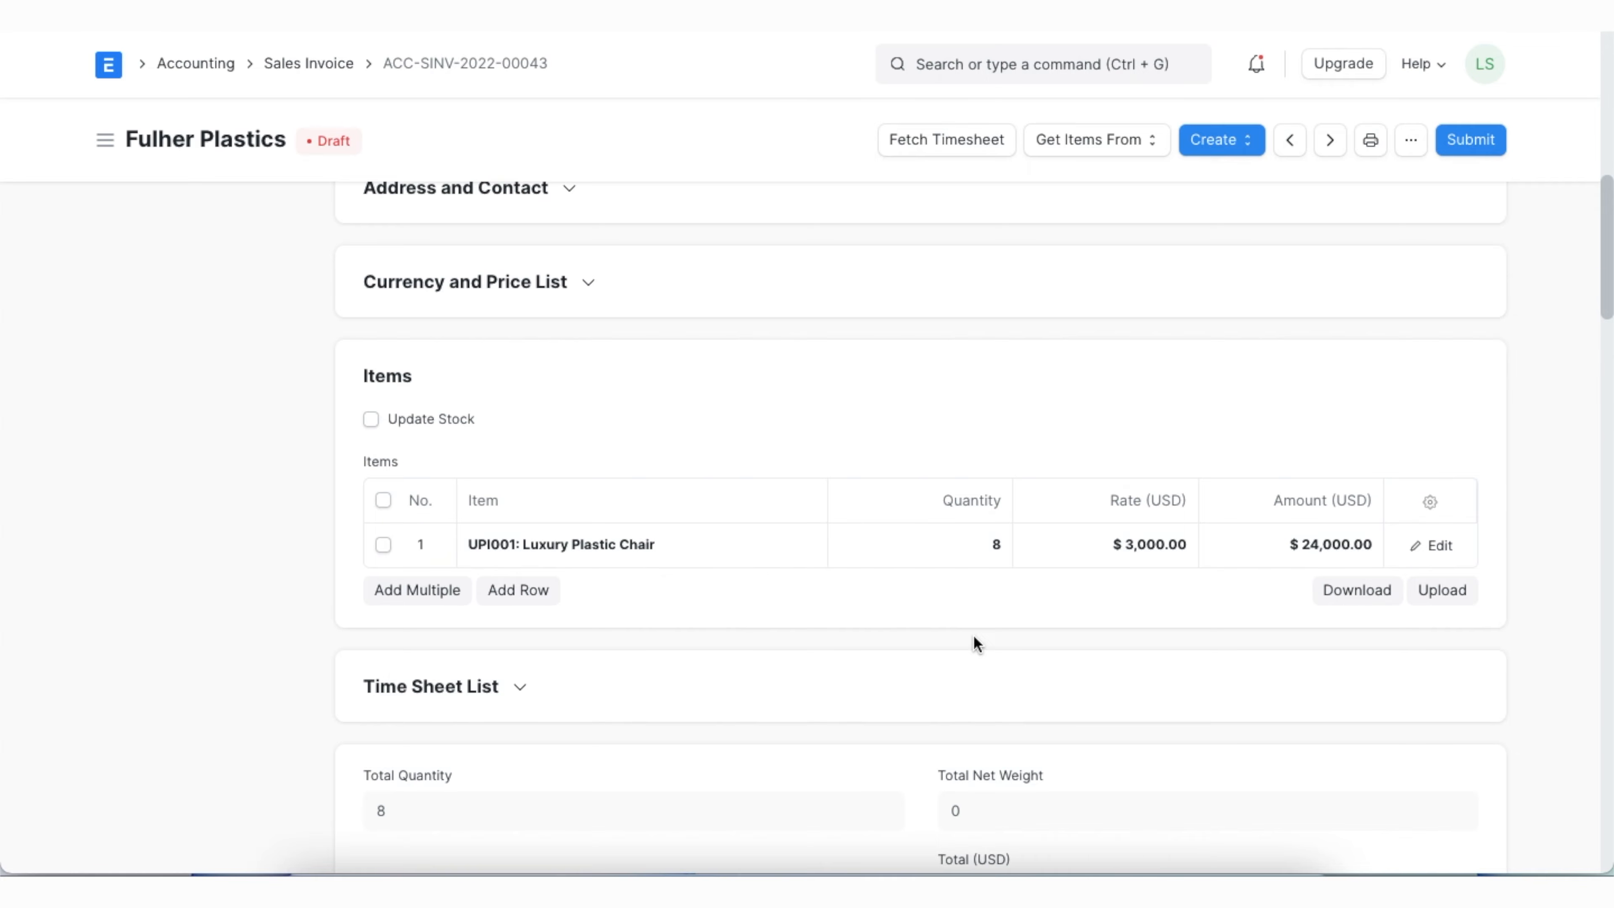
pyautogui.scroll(-1, 977, 644)
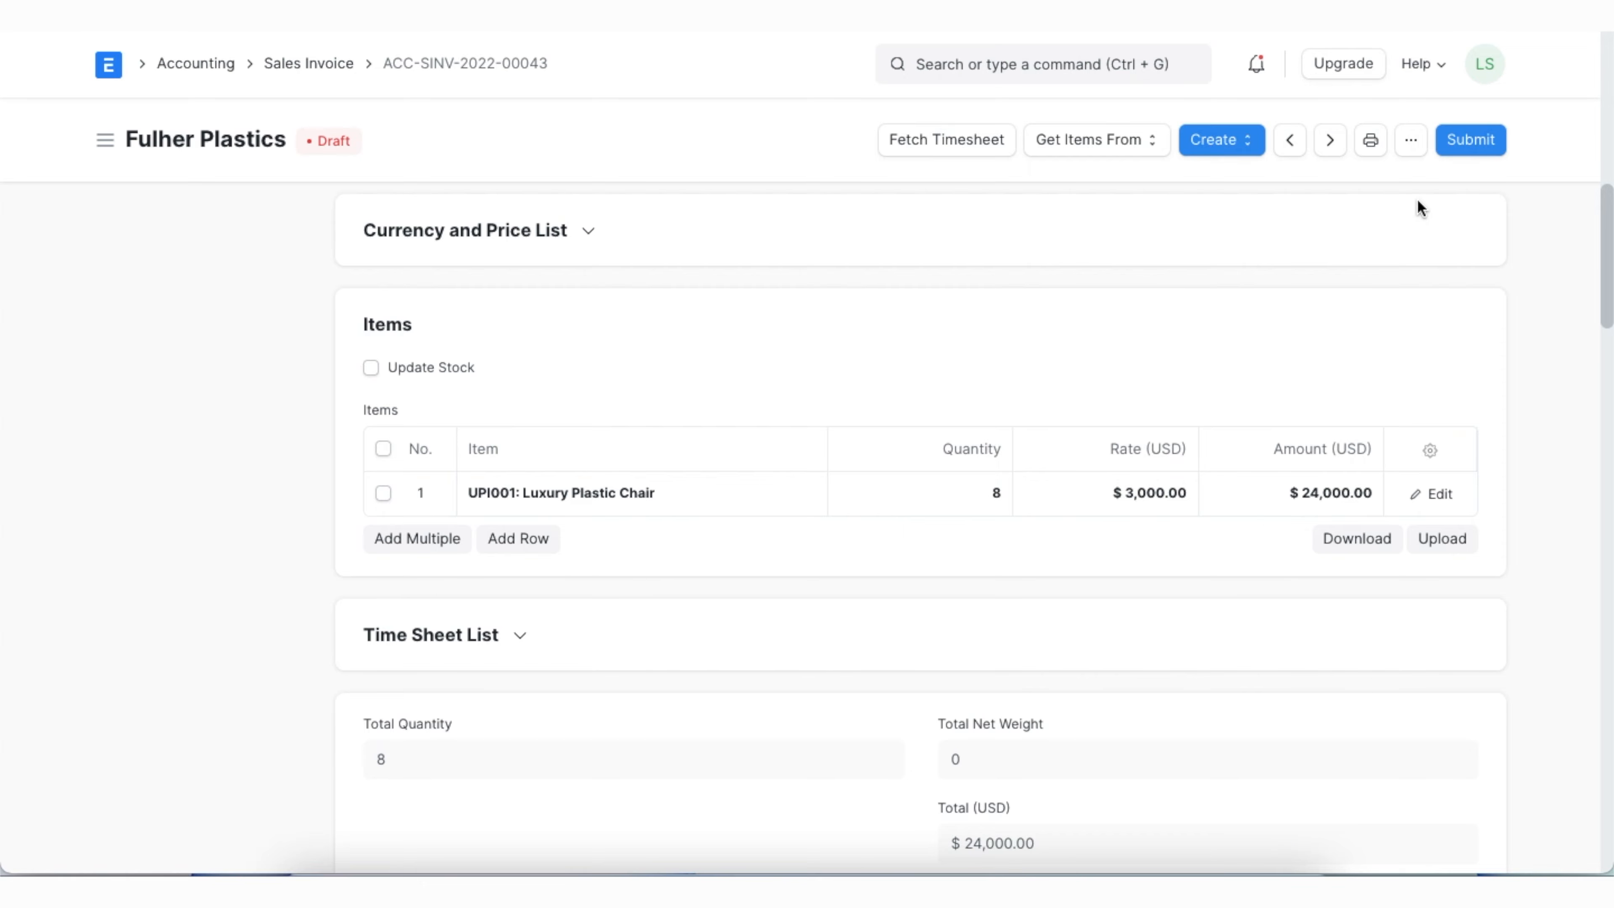
pyautogui.click(1471, 140)
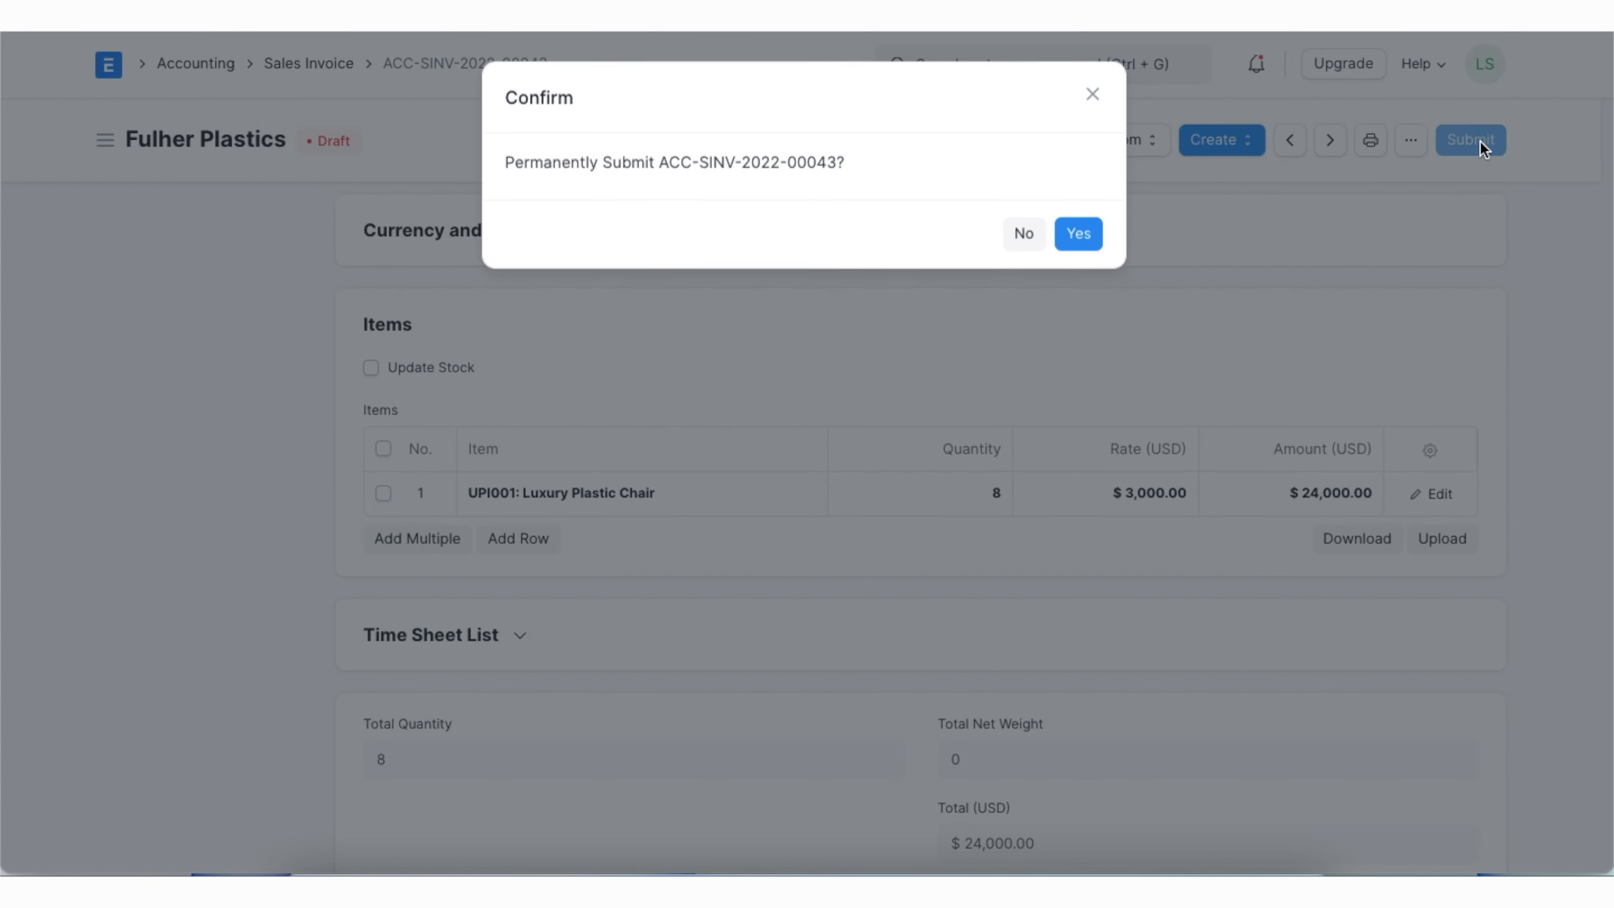
pyautogui.click(1080, 234)
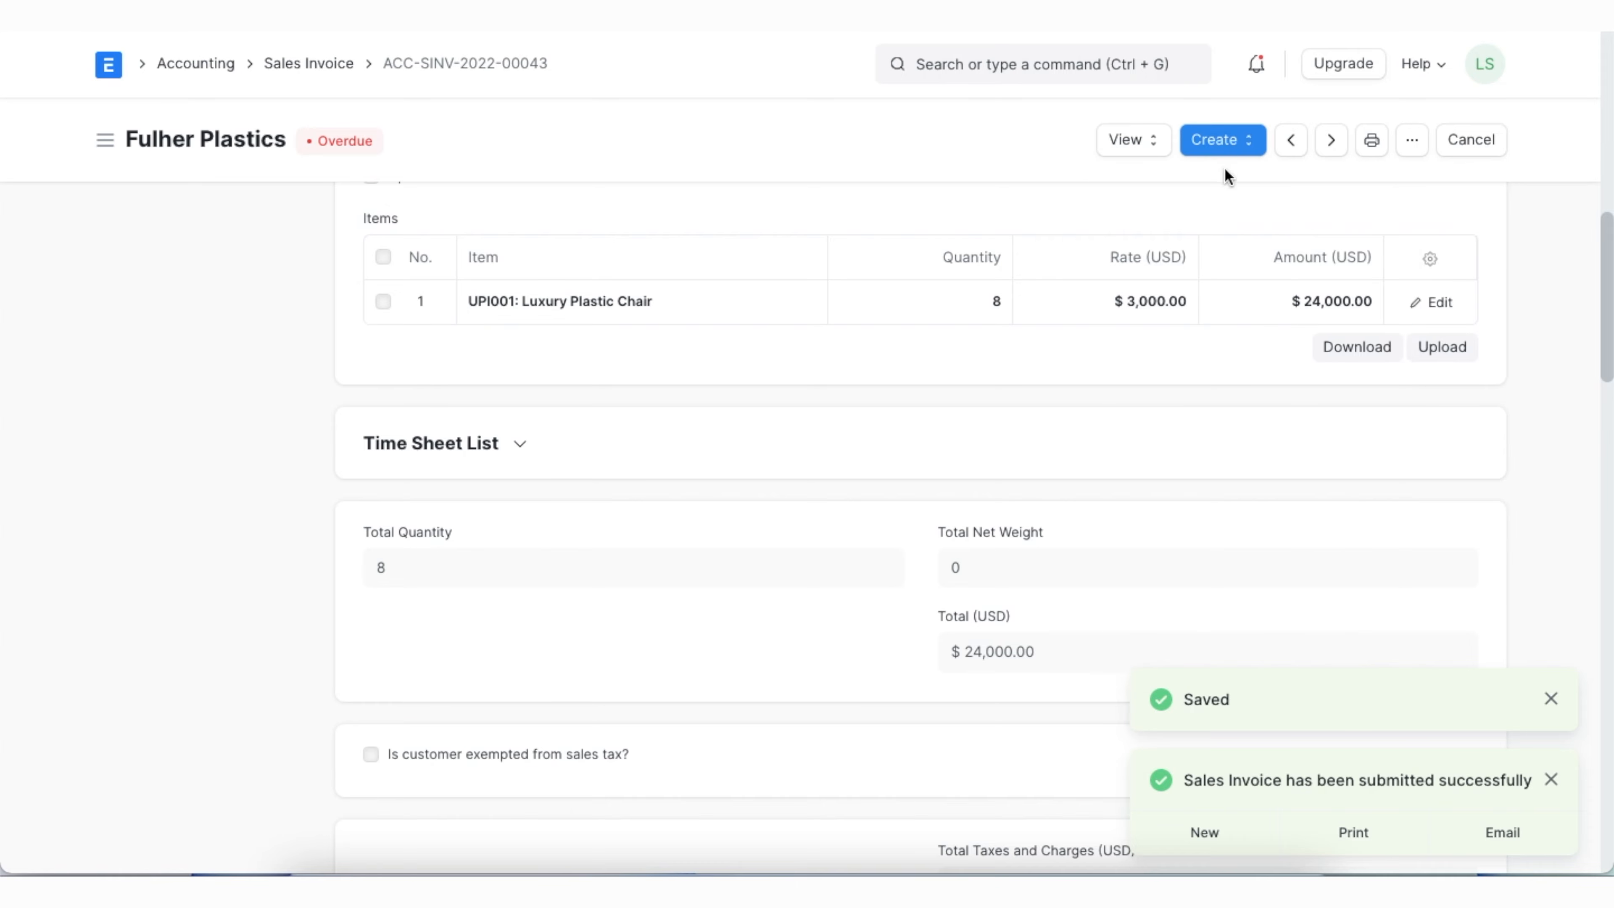
# Step: Create a payment entry against the submitted Fulher Plastics sales invoice
pyautogui.click(1232, 145)
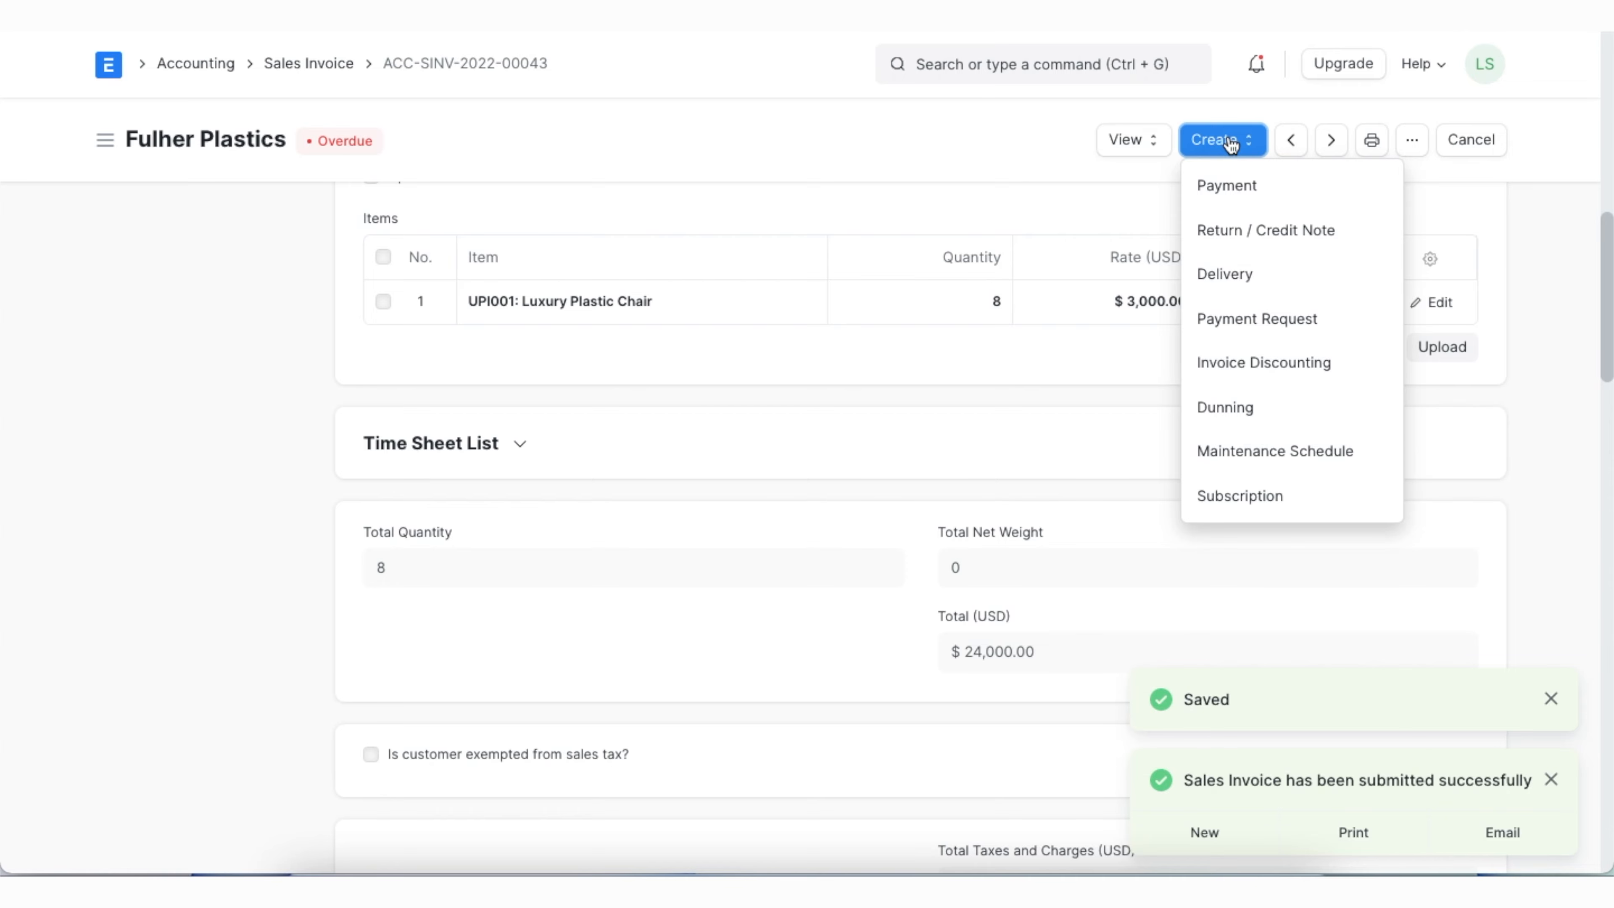
pyautogui.click(1237, 186)
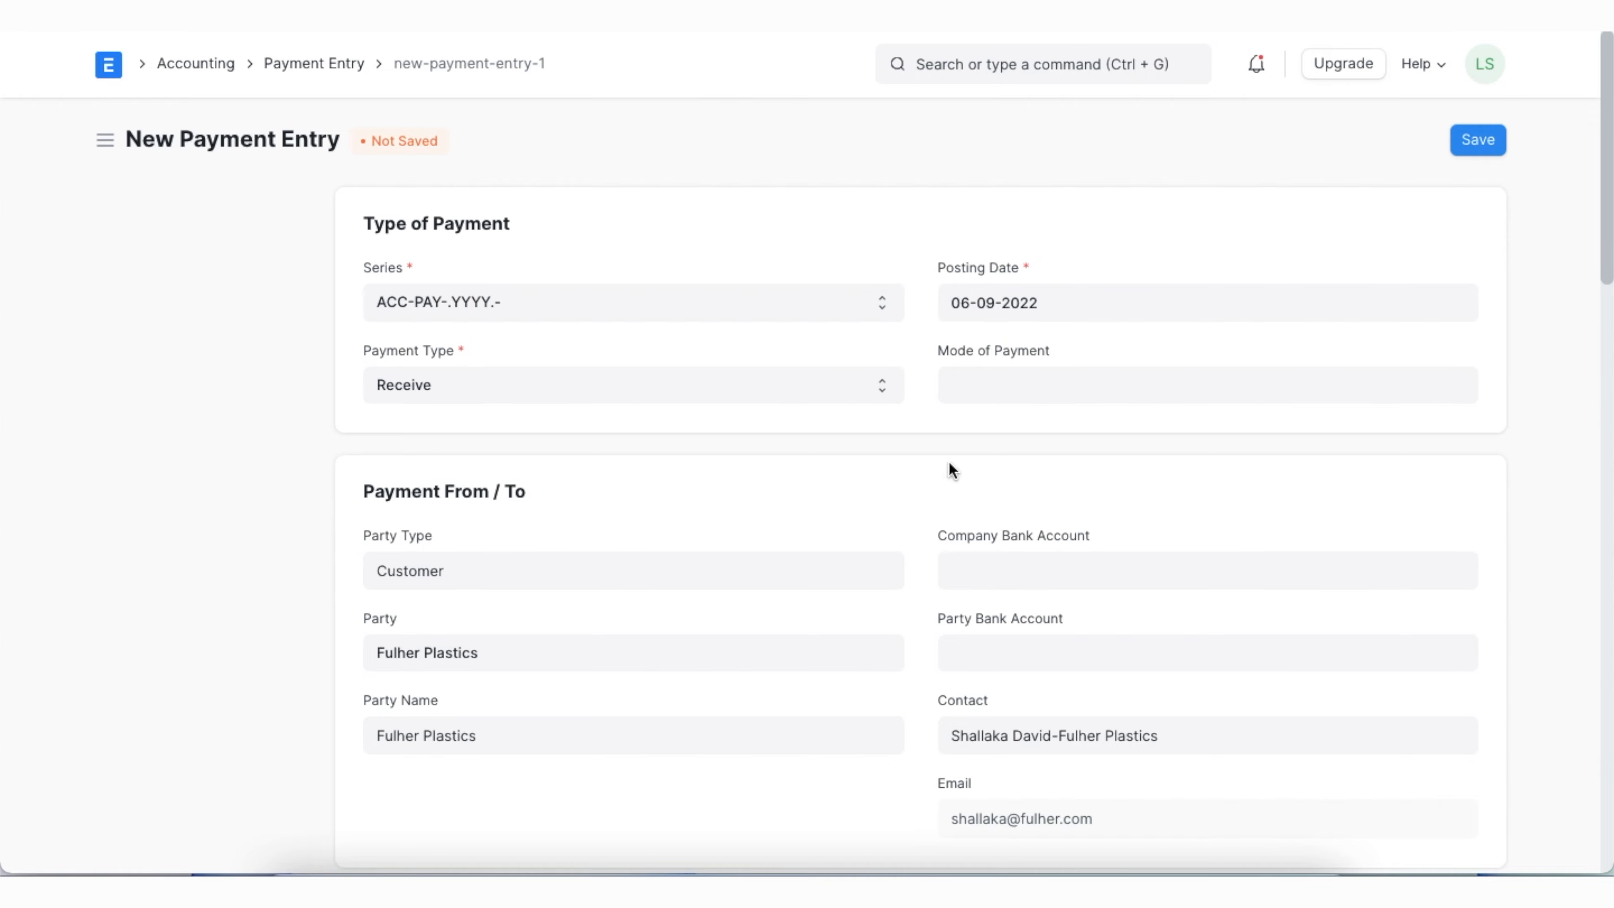
pyautogui.scroll(-10, 983, 522)
pyautogui.scroll(-3, 989, 522)
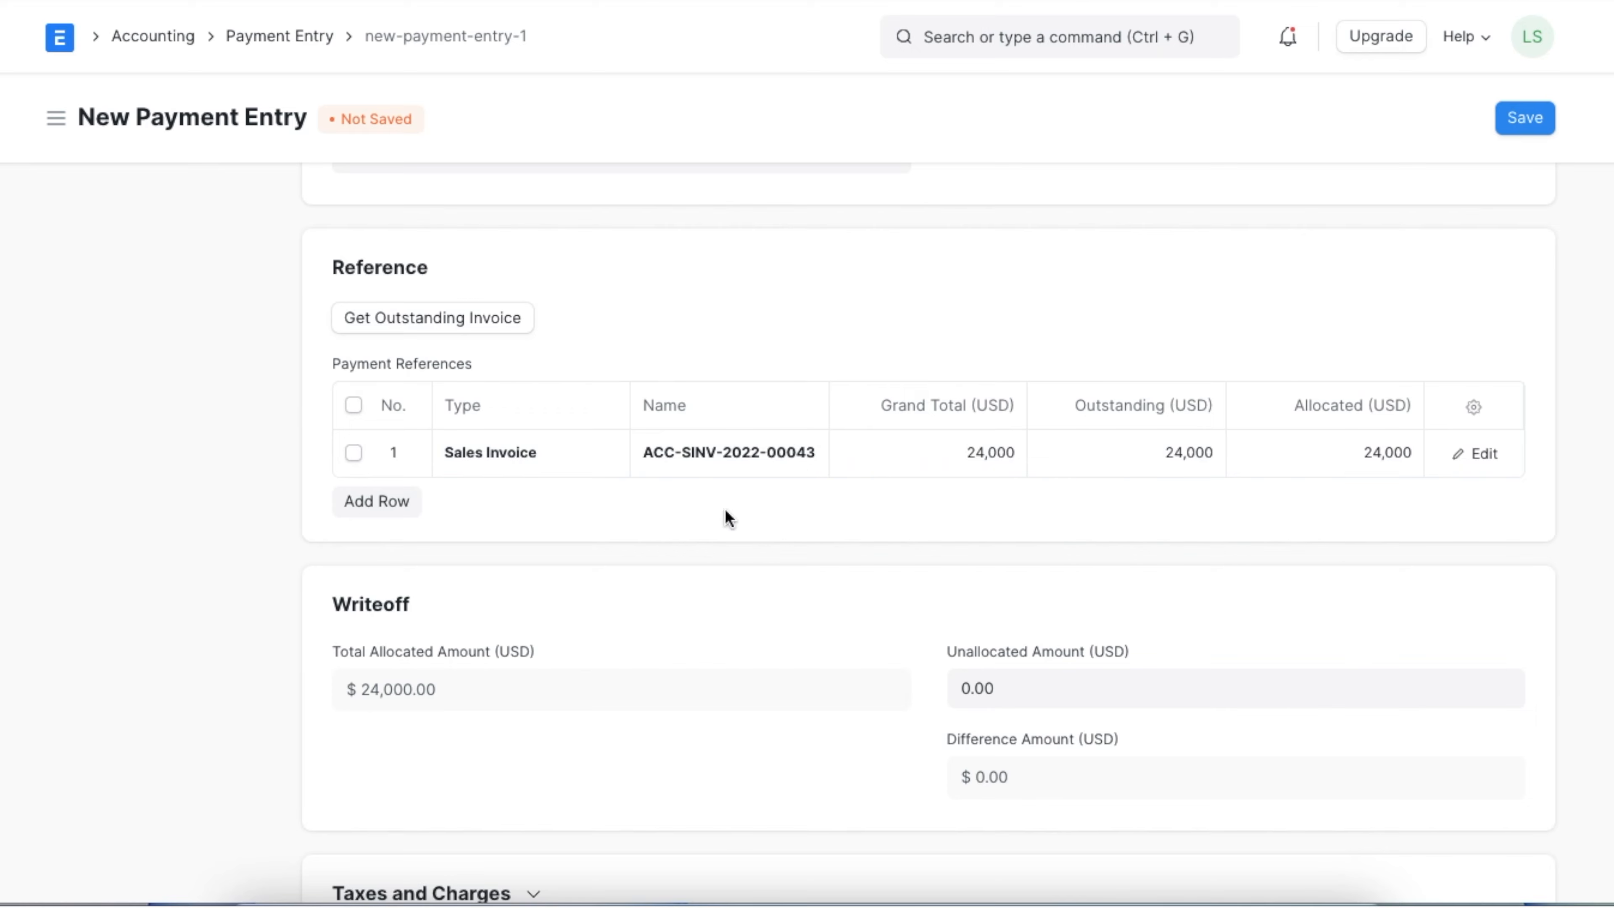
# Step: Add a second payment reference of type Sales Invoice for ACC-SINV-2022-00041
pyautogui.click(398, 508)
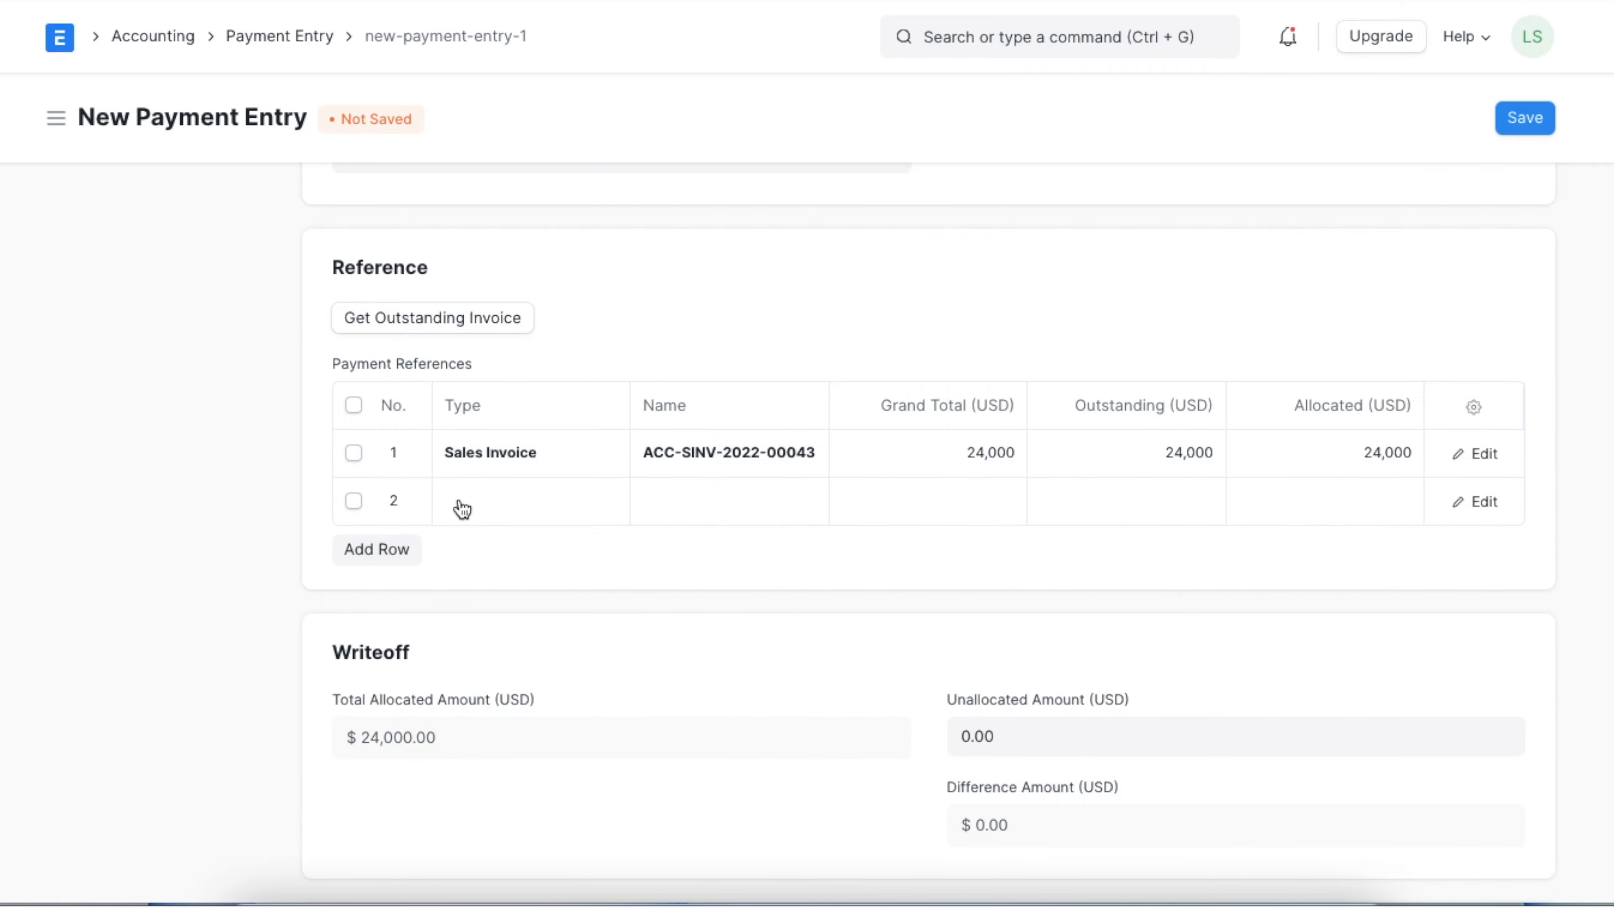
pyautogui.click(455, 502)
pyautogui.write('sales')
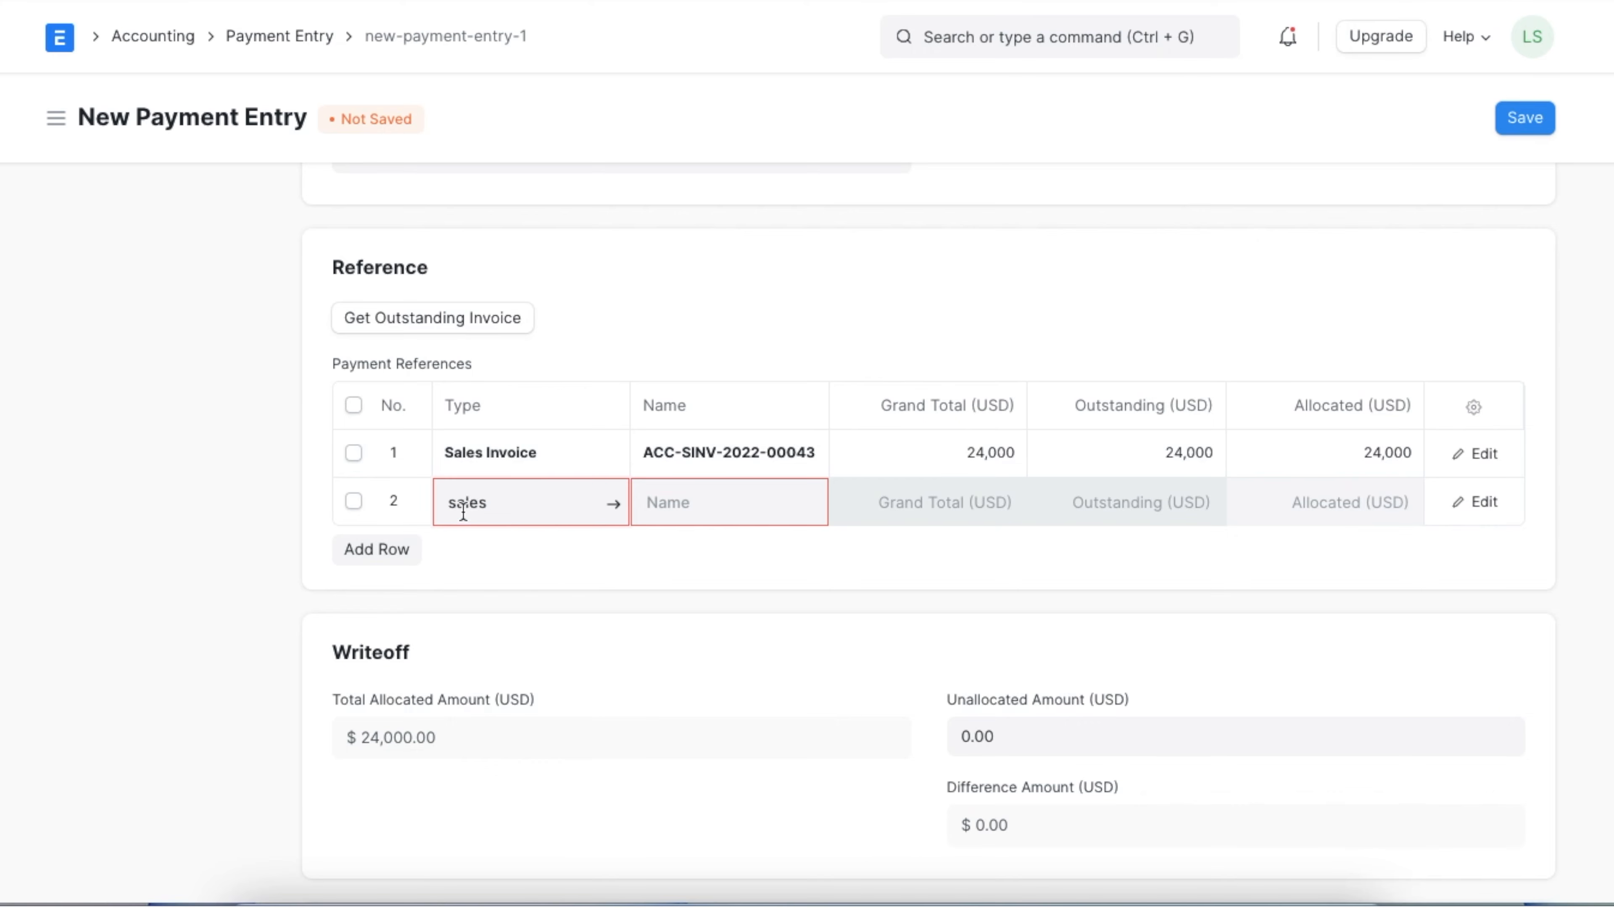
pyautogui.click(532, 558)
pyautogui.click(699, 504)
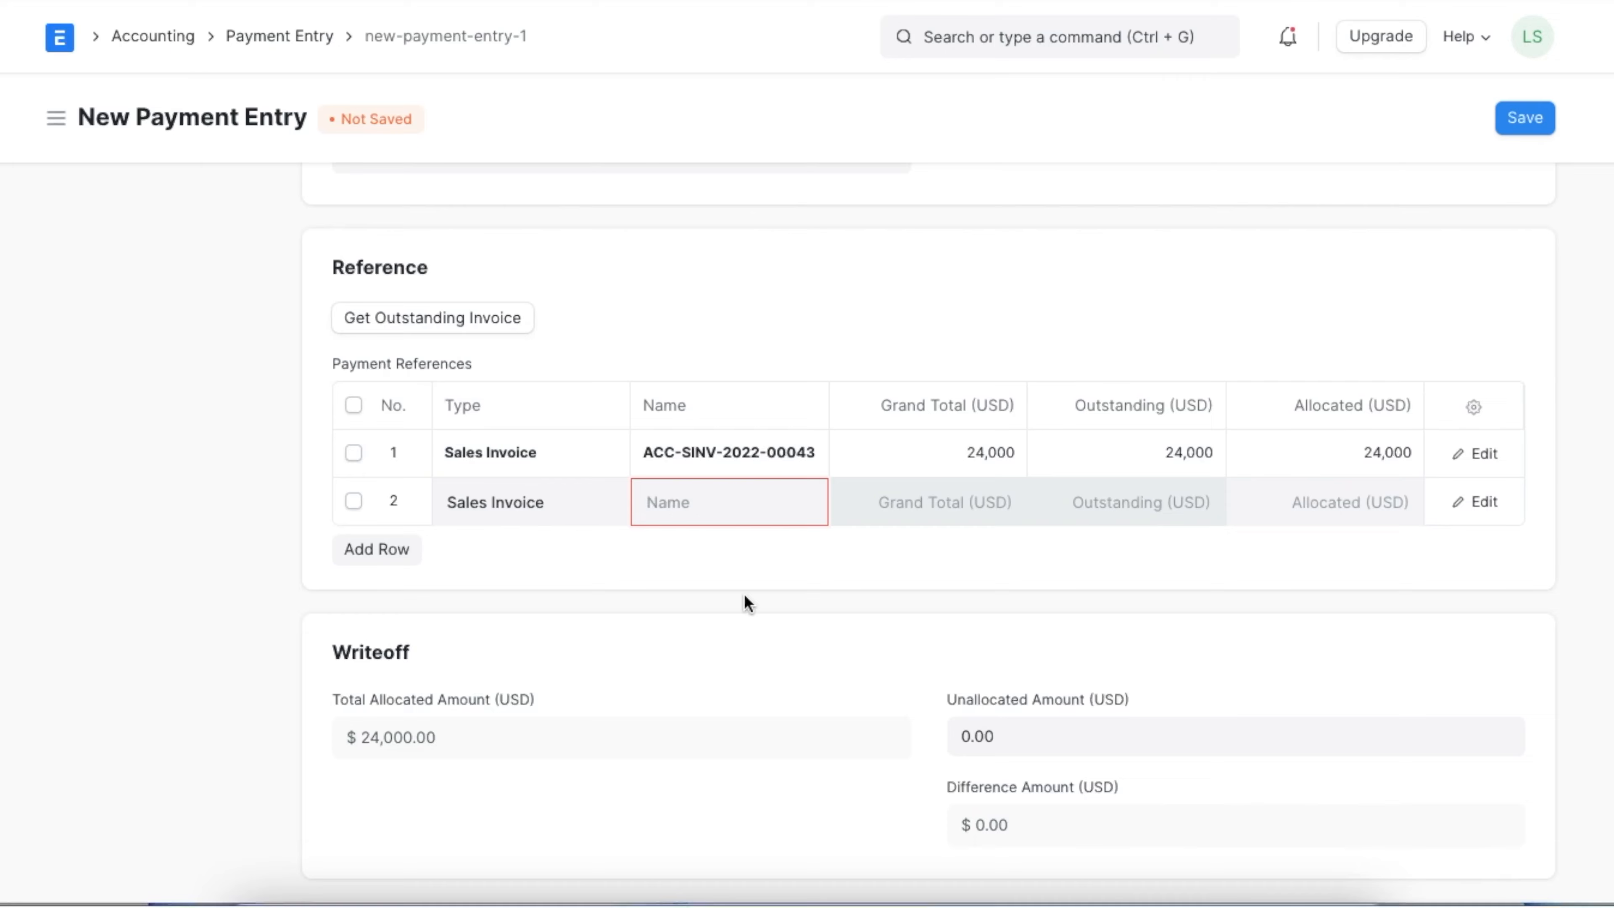
pyautogui.scroll(-10, 742, 651)
pyautogui.scroll(2, 742, 652)
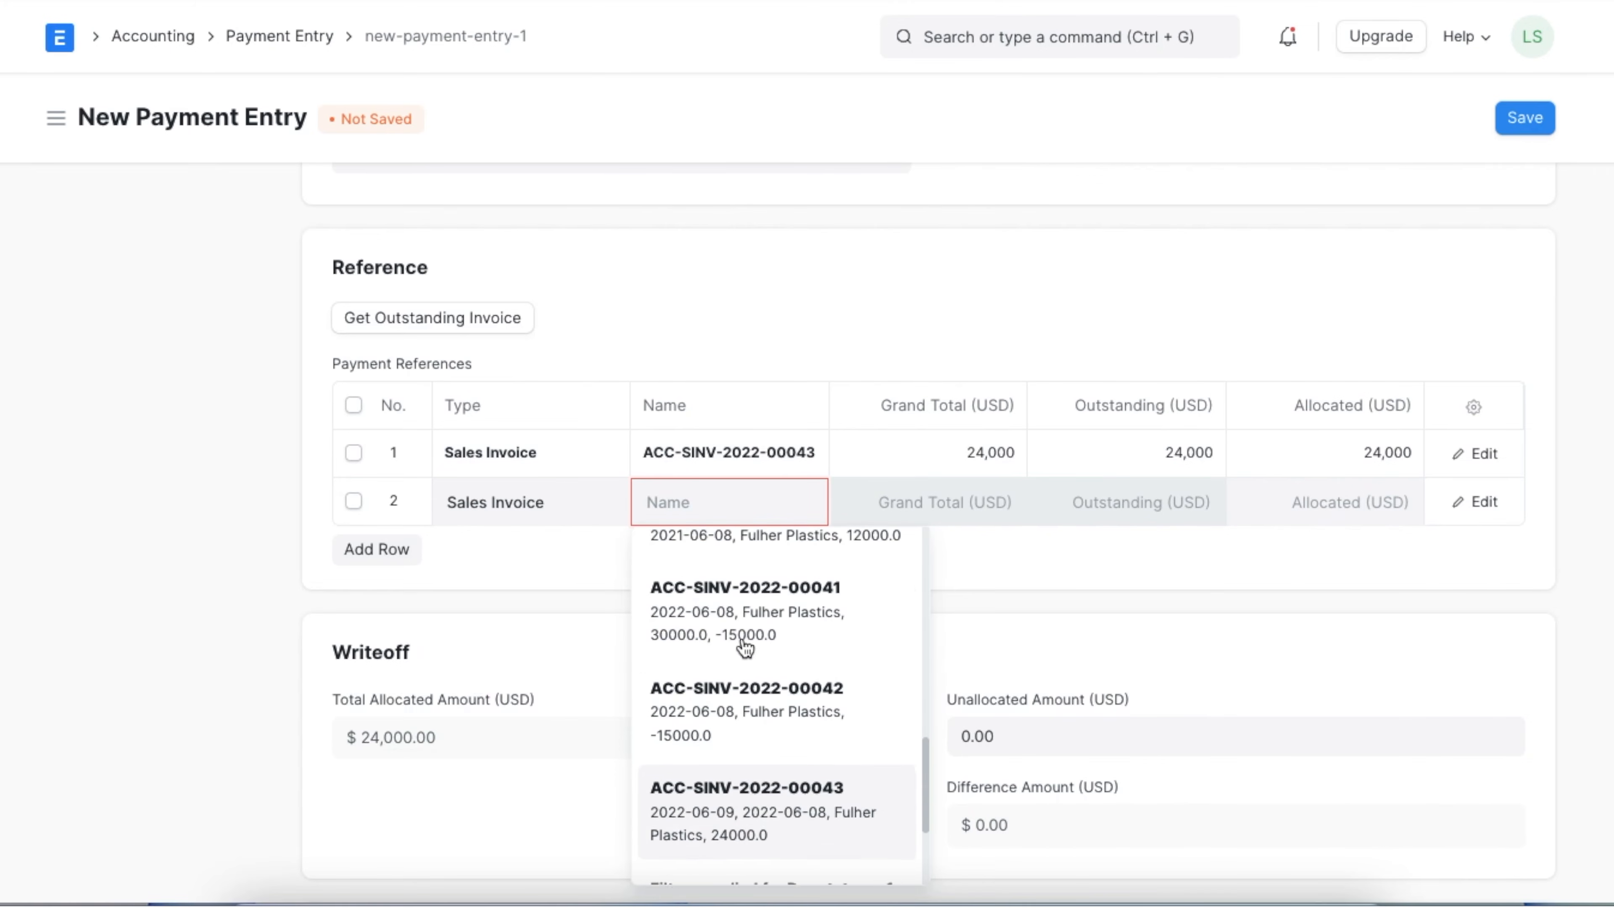
pyautogui.click(815, 620)
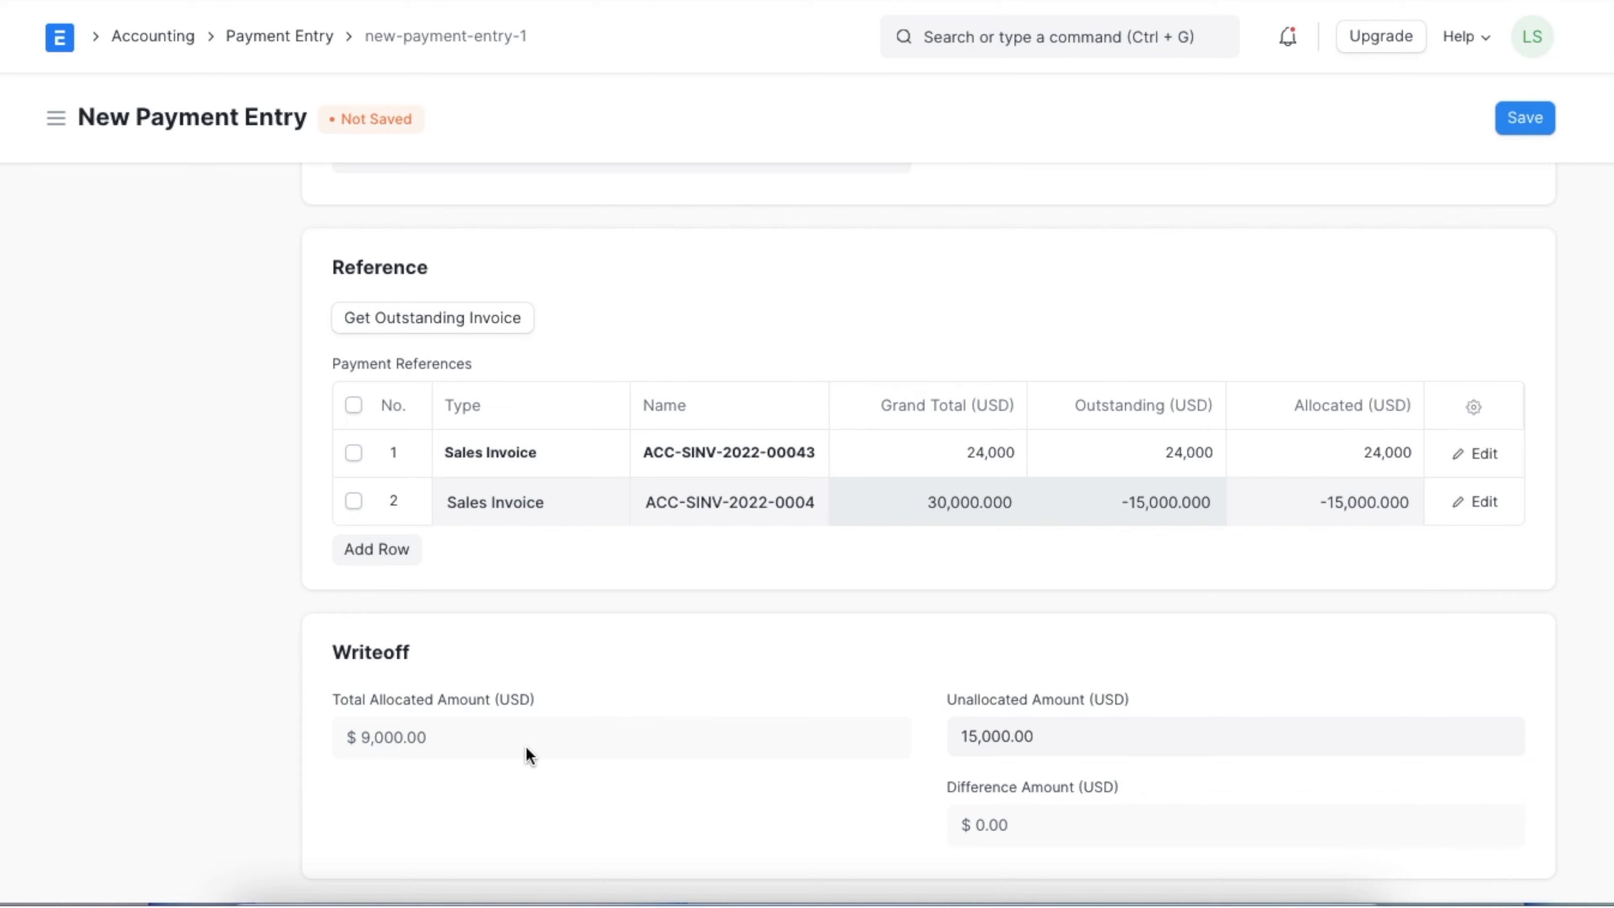
# Step: Check the allocated amounts and set the payment entry's paid amount to 9,000.00 USD
pyautogui.scroll(-2, 526, 750)
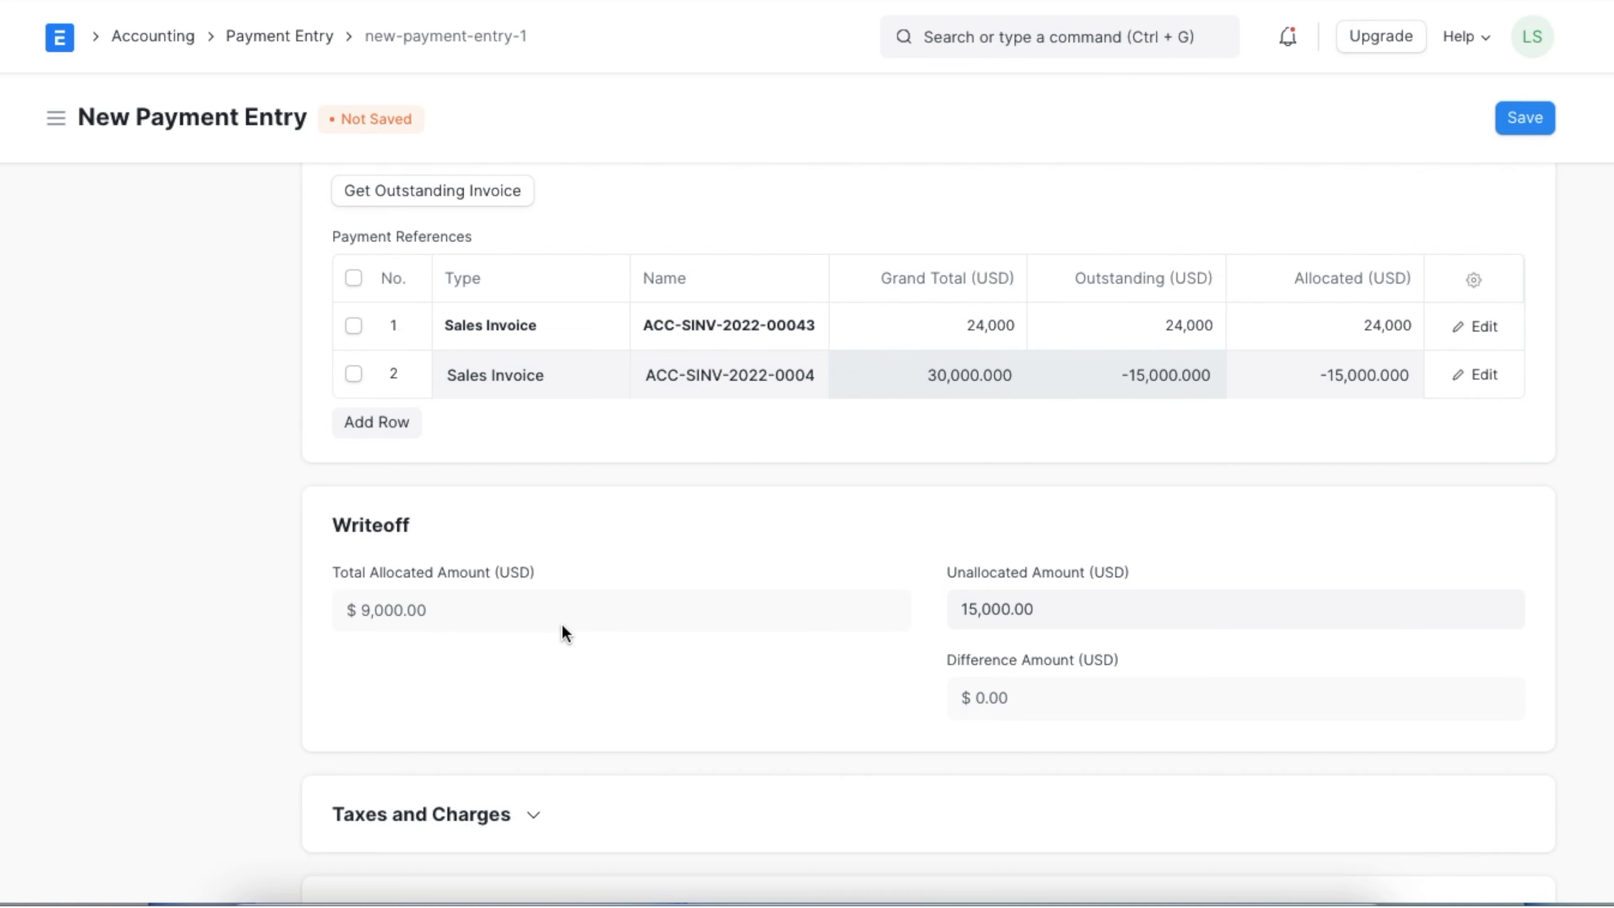
pyautogui.scroll(1, 603, 550)
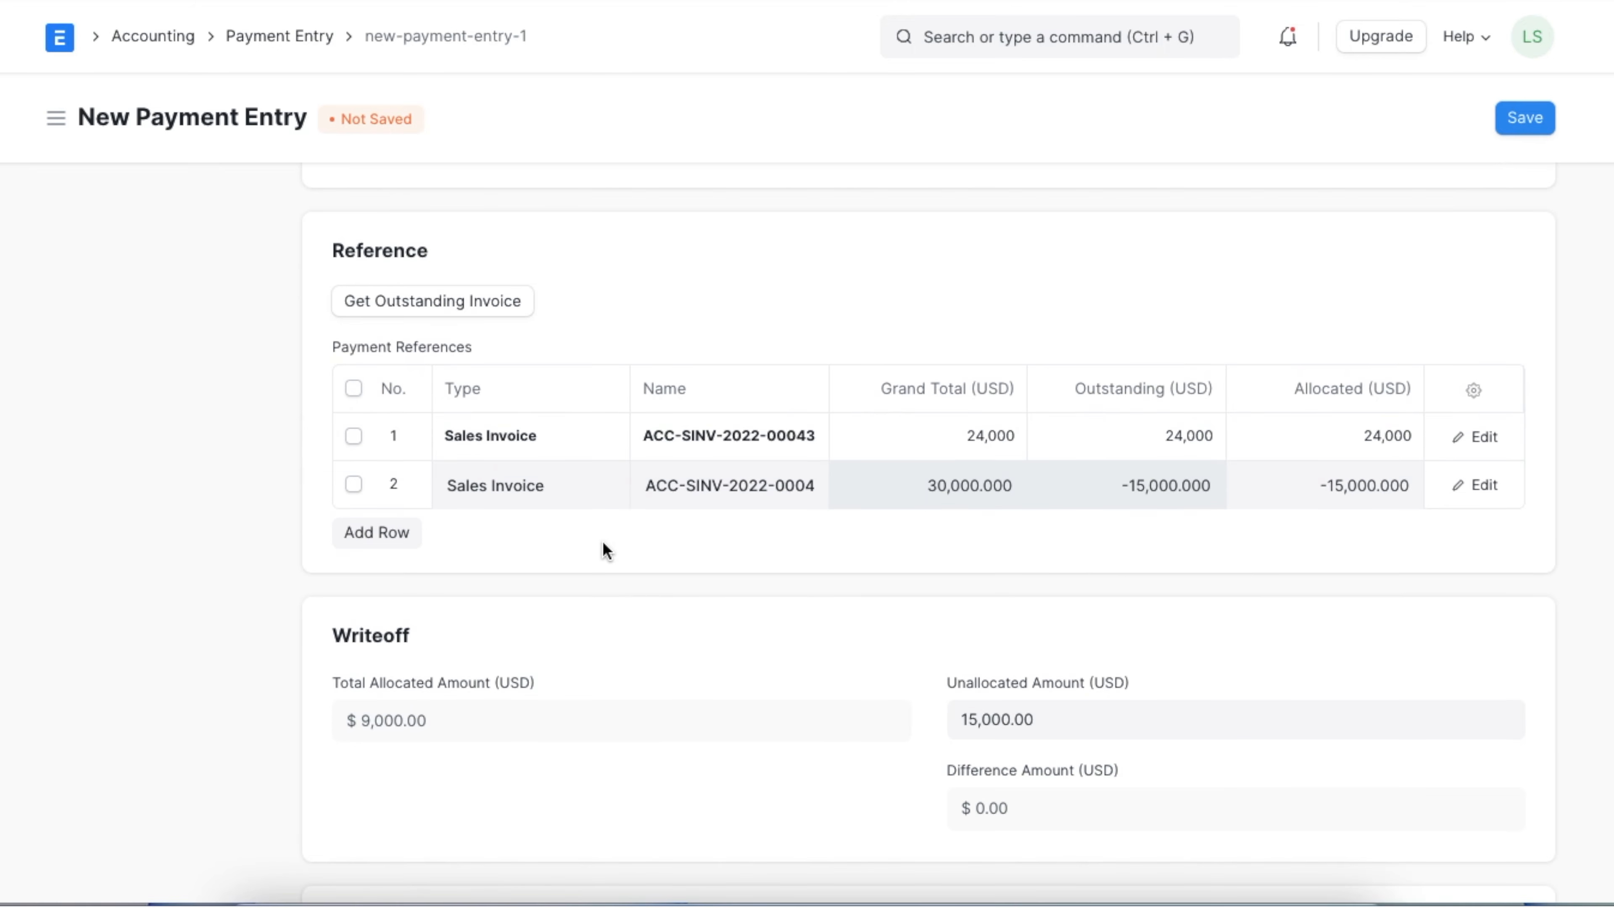
pyautogui.scroll(3, 605, 550)
pyautogui.scroll(2, 603, 541)
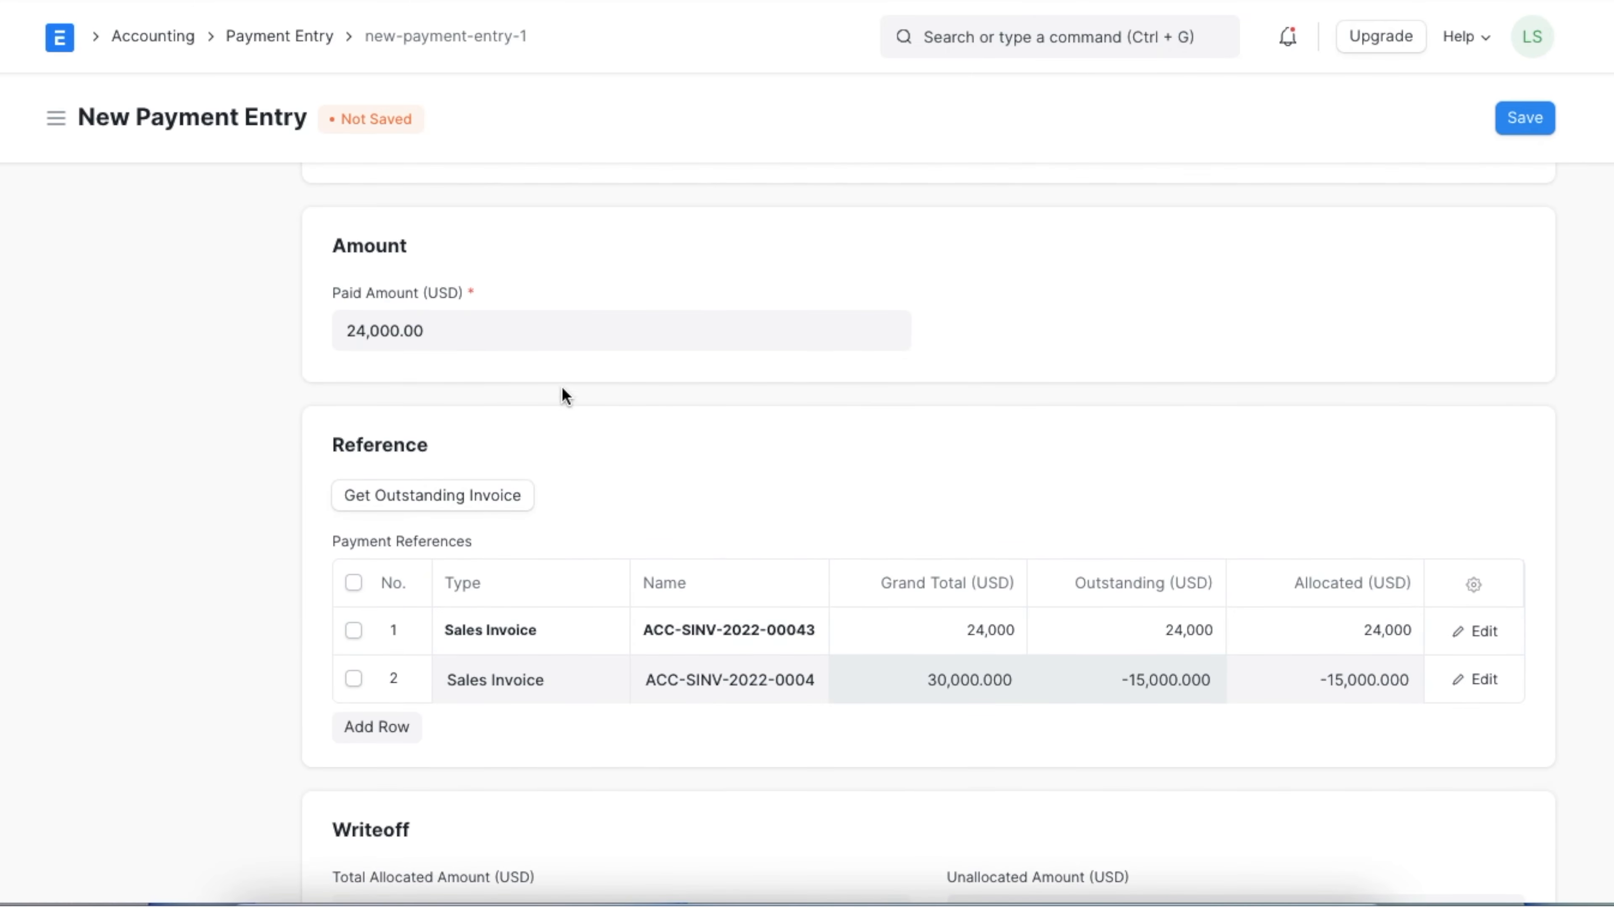
pyautogui.click(573, 343)
pyautogui.write('9000')
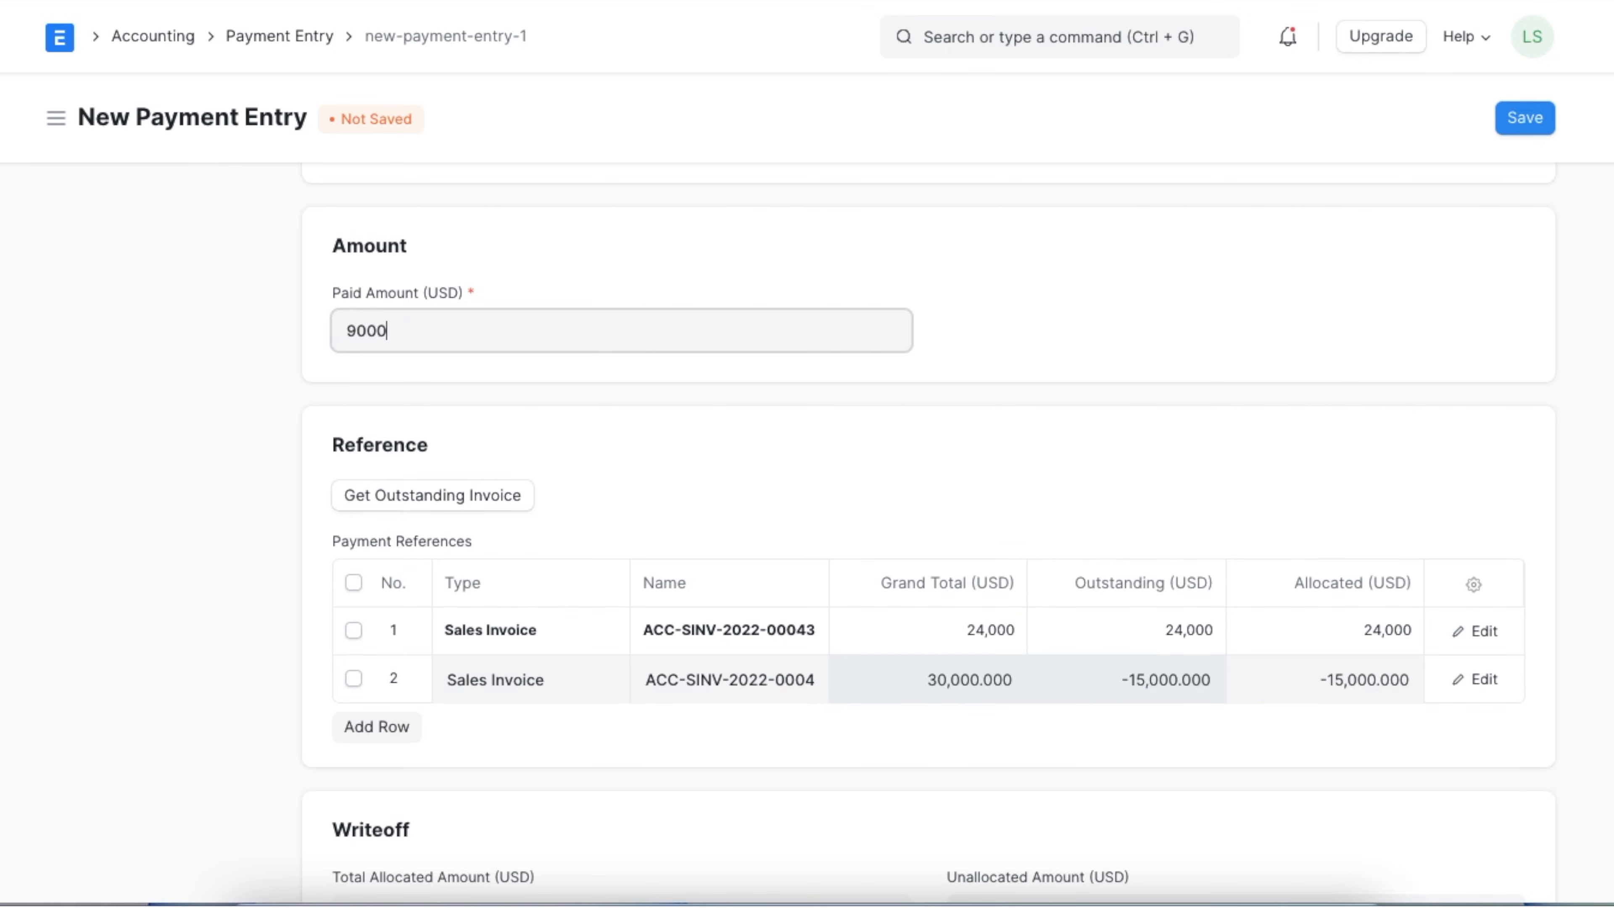
pyautogui.click(676, 399)
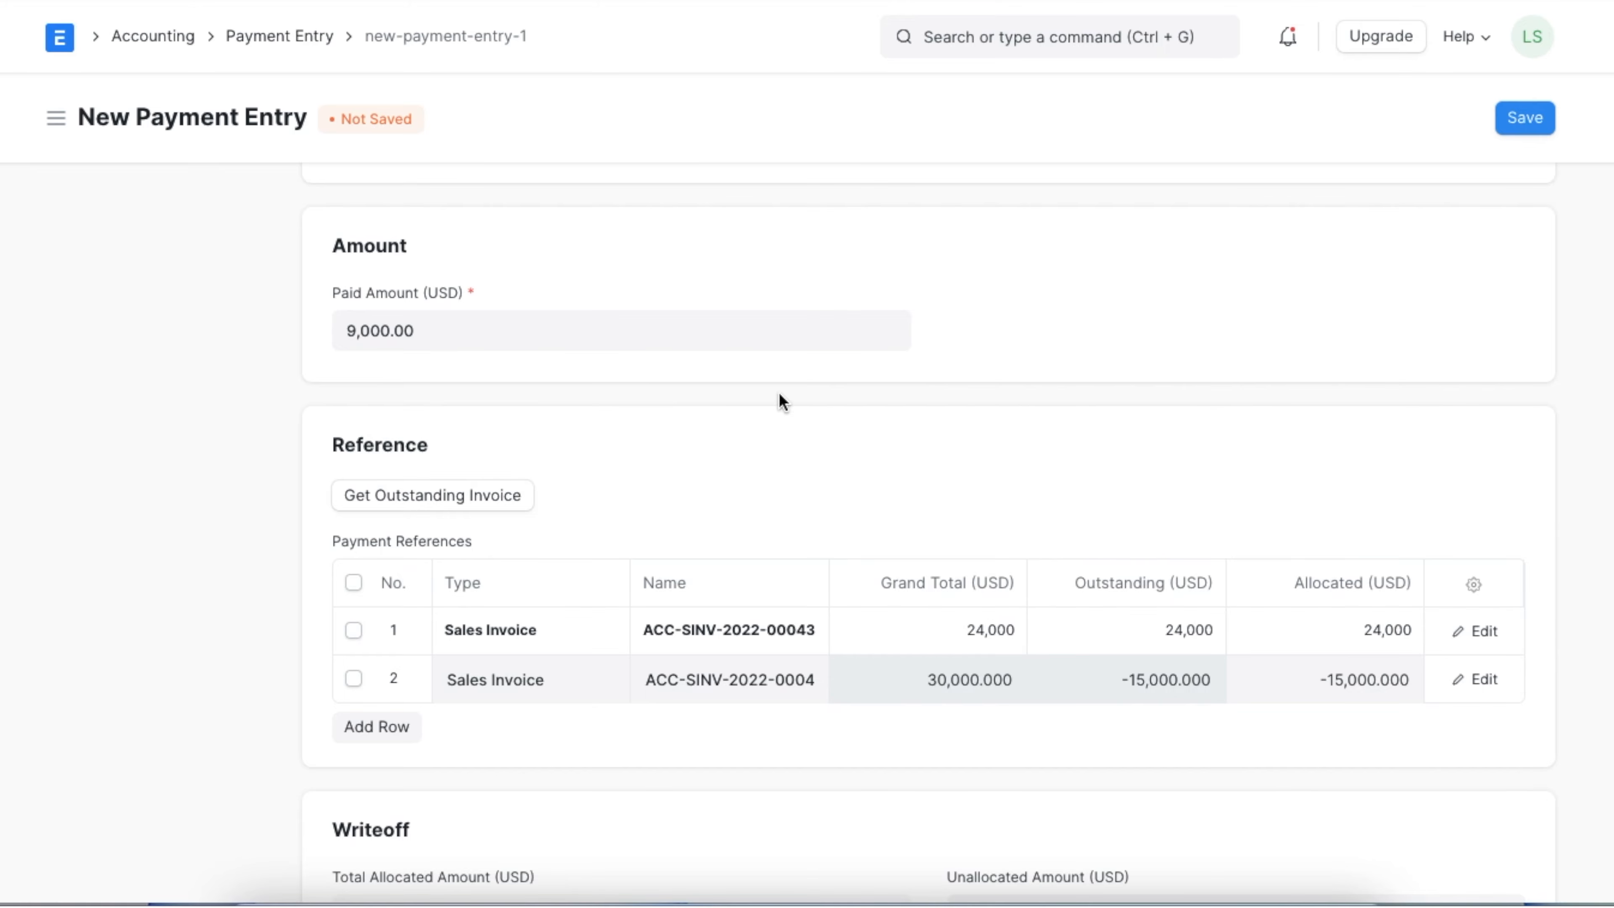
# Step: Set the payment's cheque/reference number to 123456 and its reference date to 06-10-2022
pyautogui.scroll(-2, 1041, 476)
pyautogui.scroll(-2, 1042, 482)
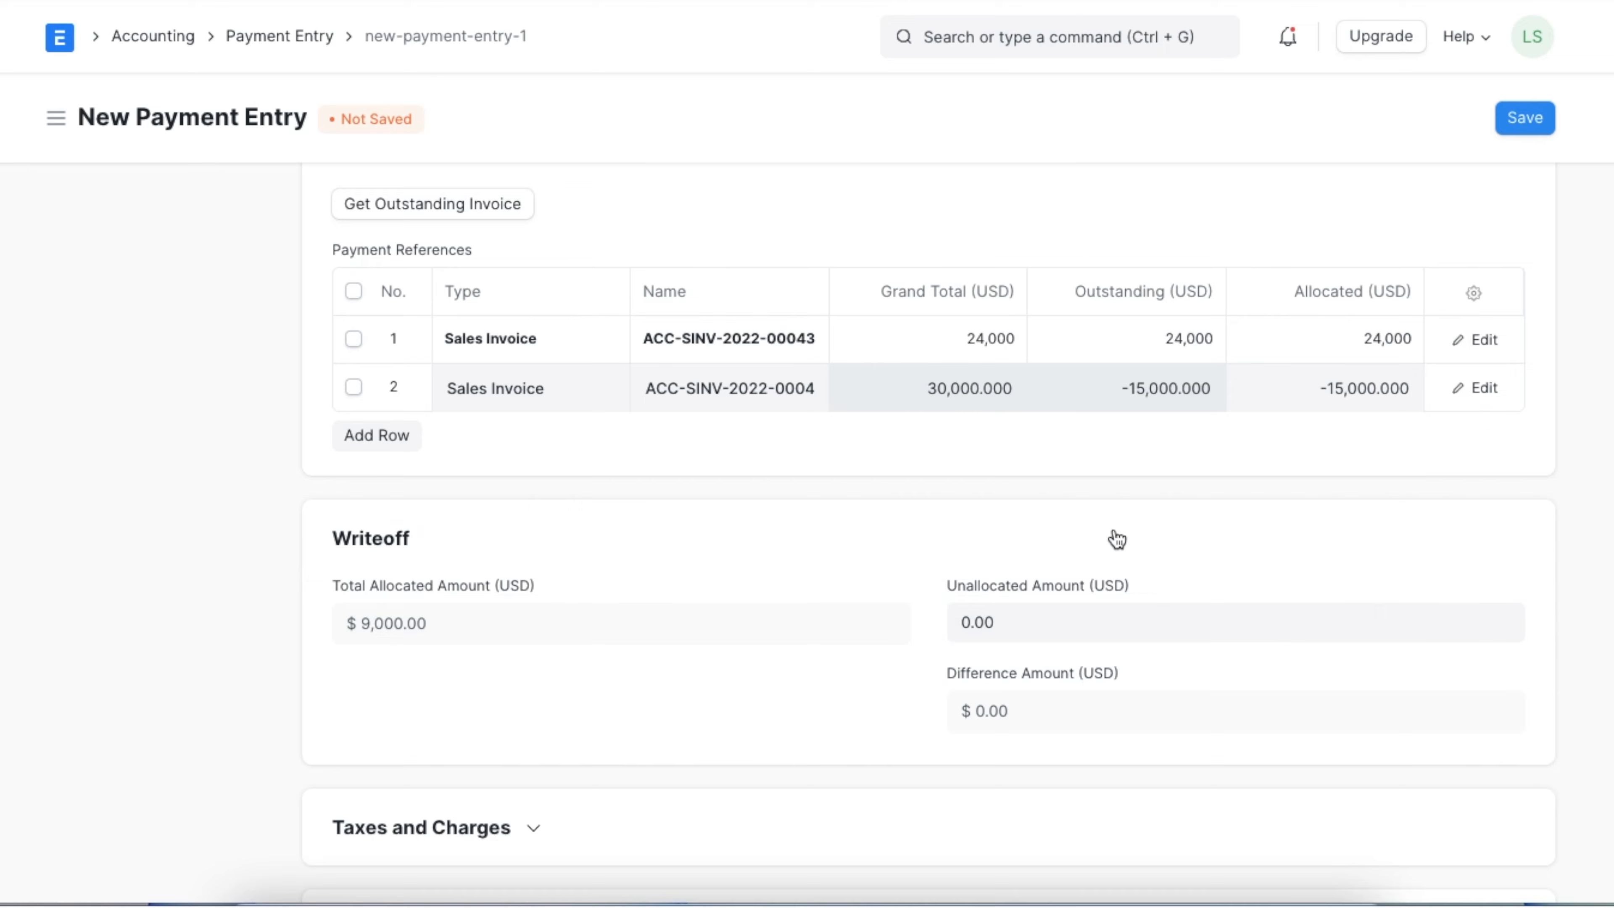
pyautogui.scroll(-3, 1116, 539)
pyautogui.scroll(-10, 1114, 529)
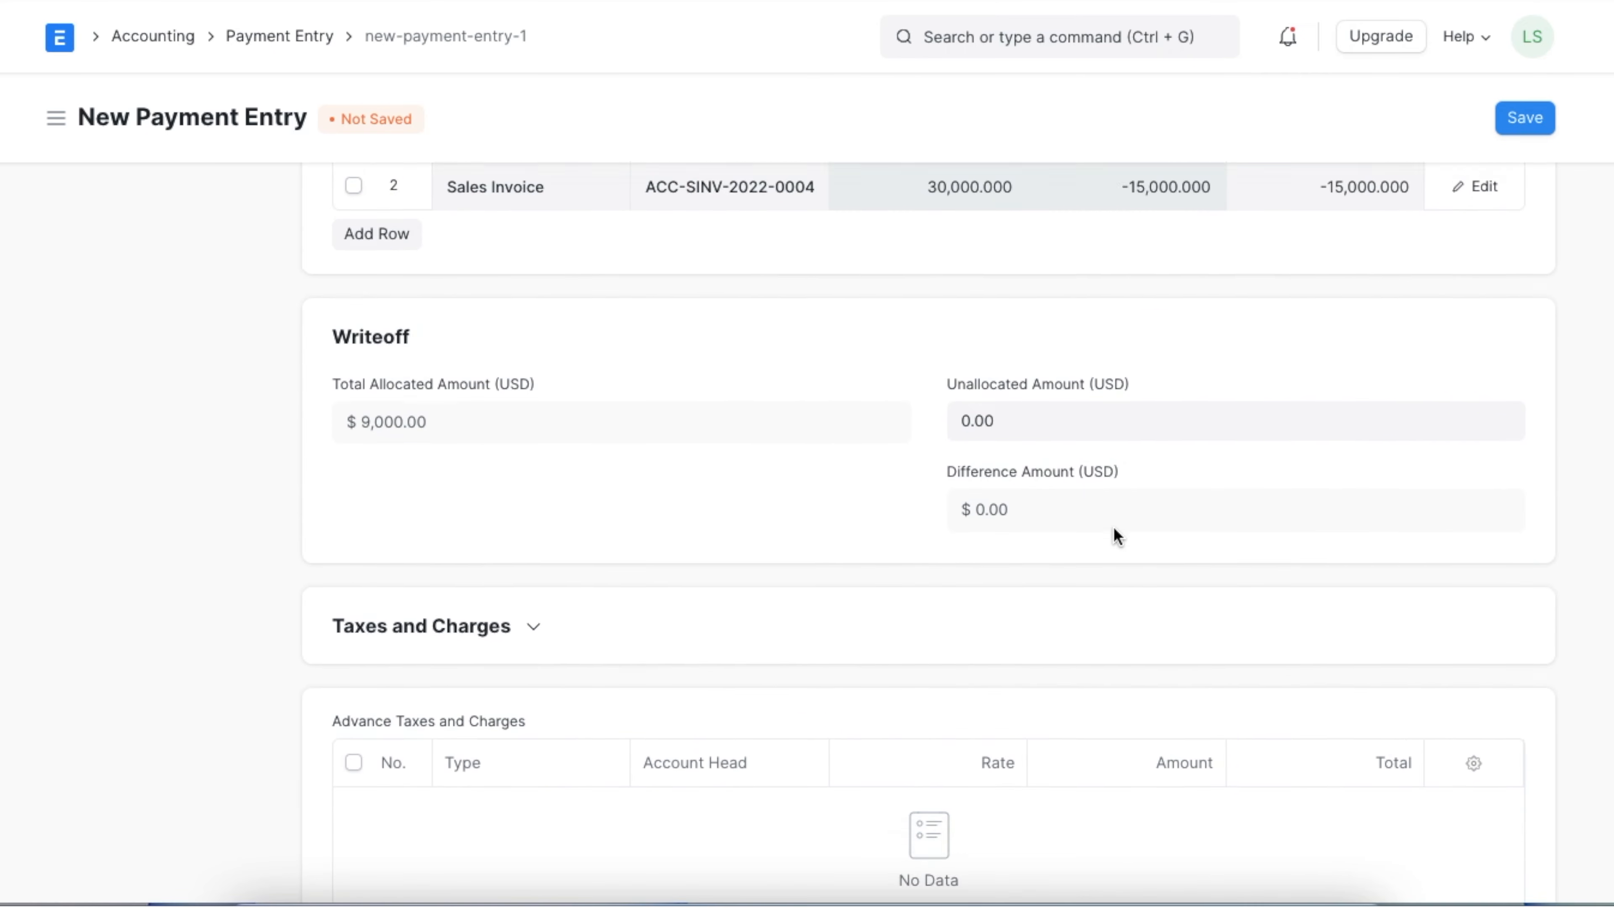
pyautogui.scroll(-2, 953, 546)
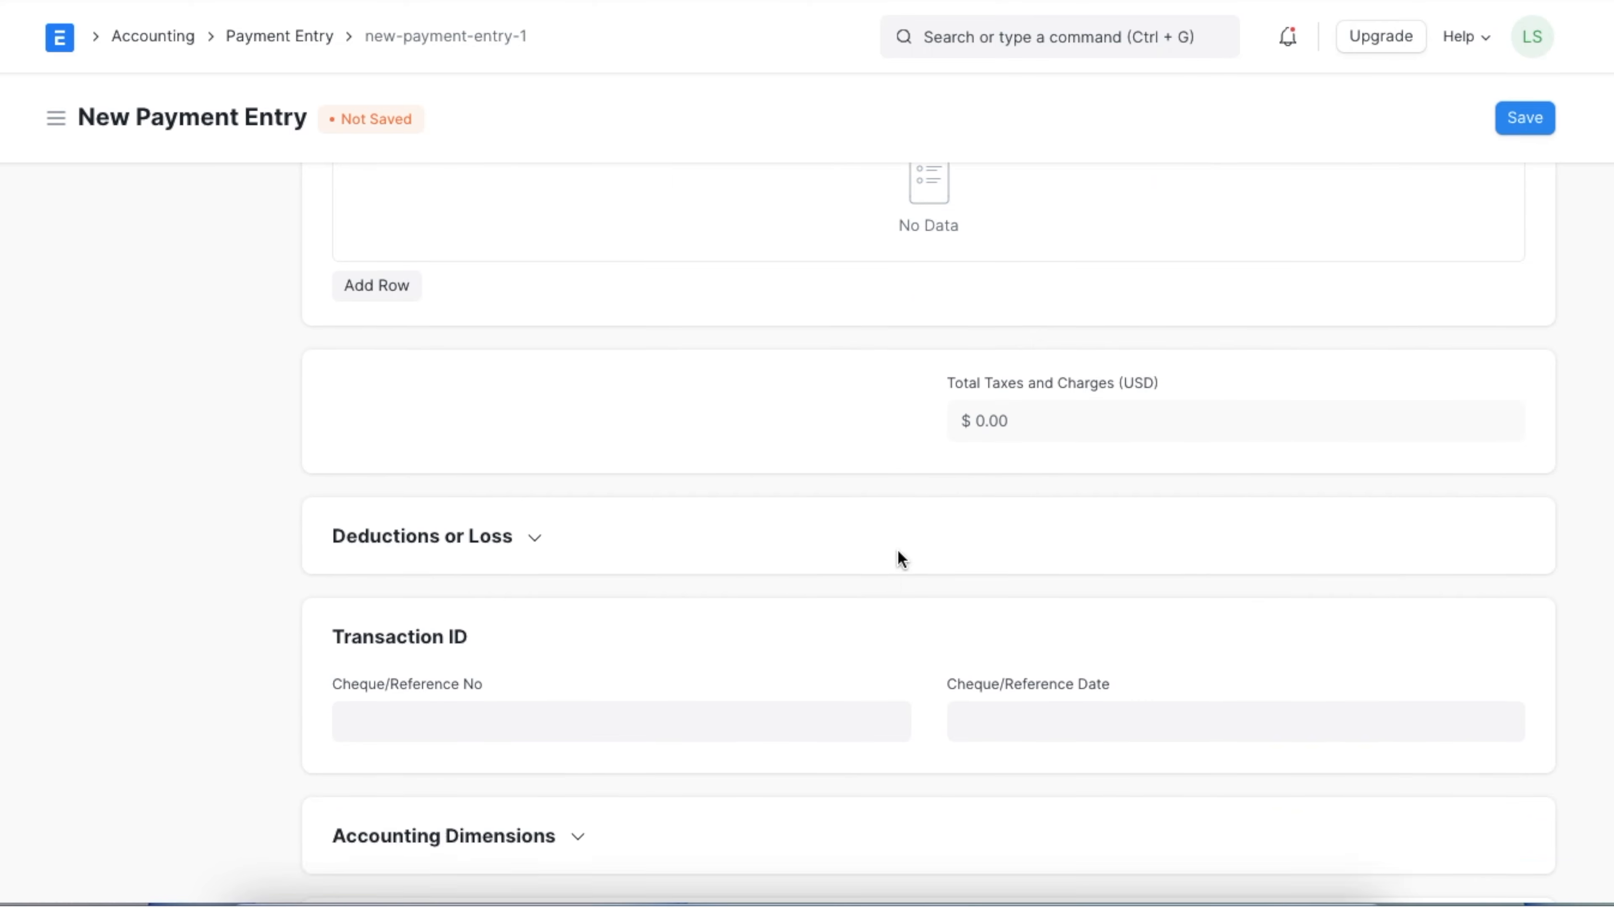
pyautogui.click(757, 647)
pyautogui.write('123456')
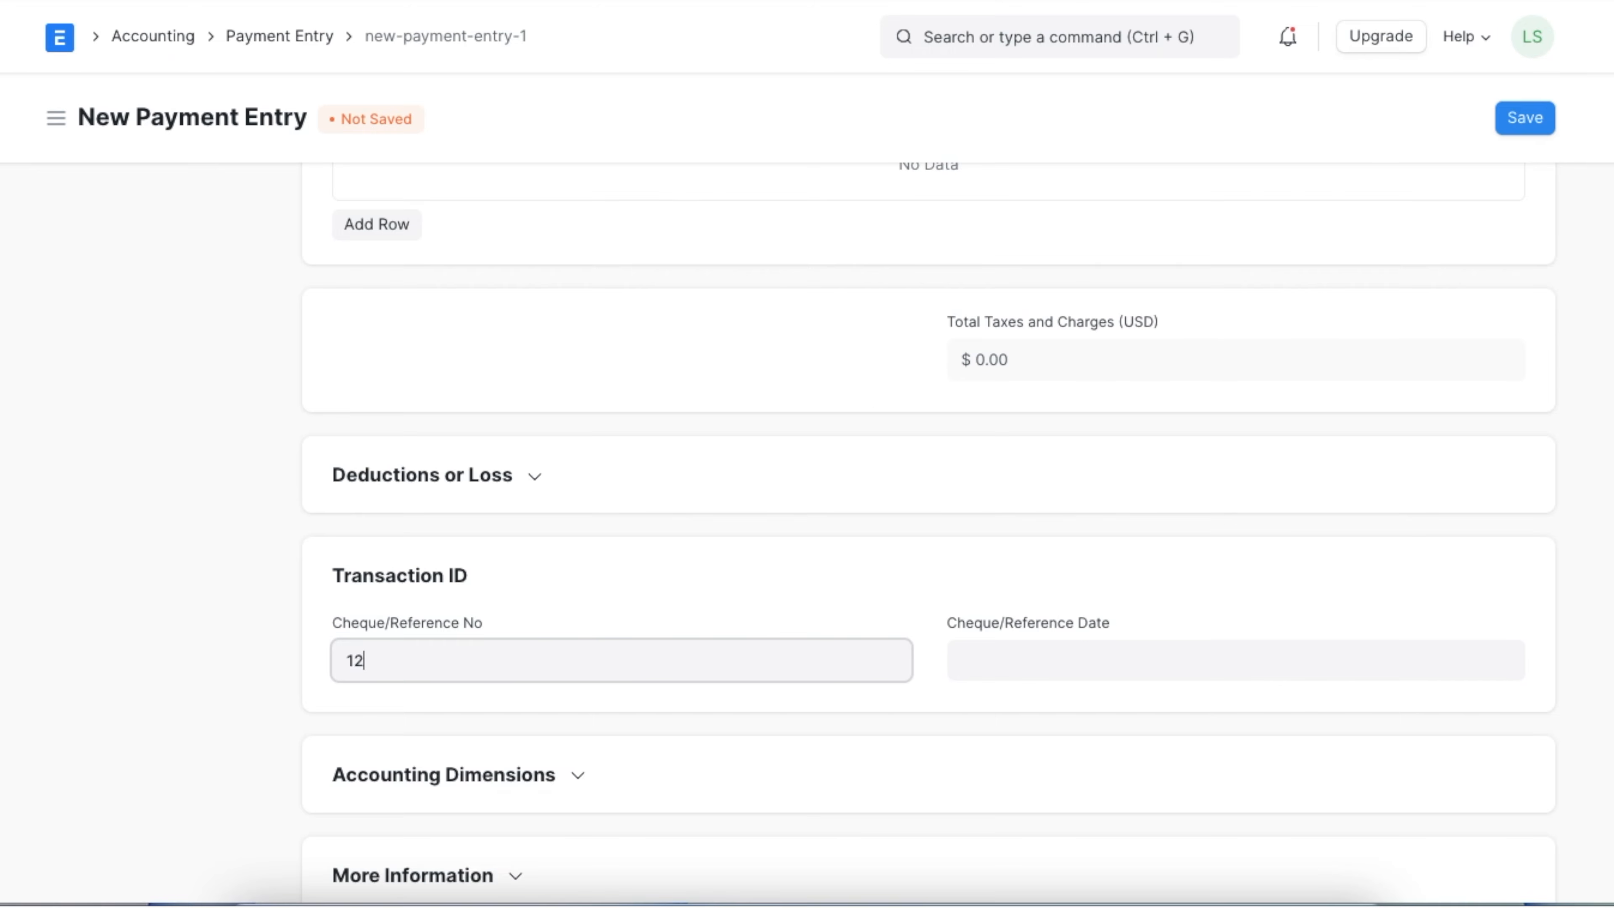
pyautogui.click(1001, 649)
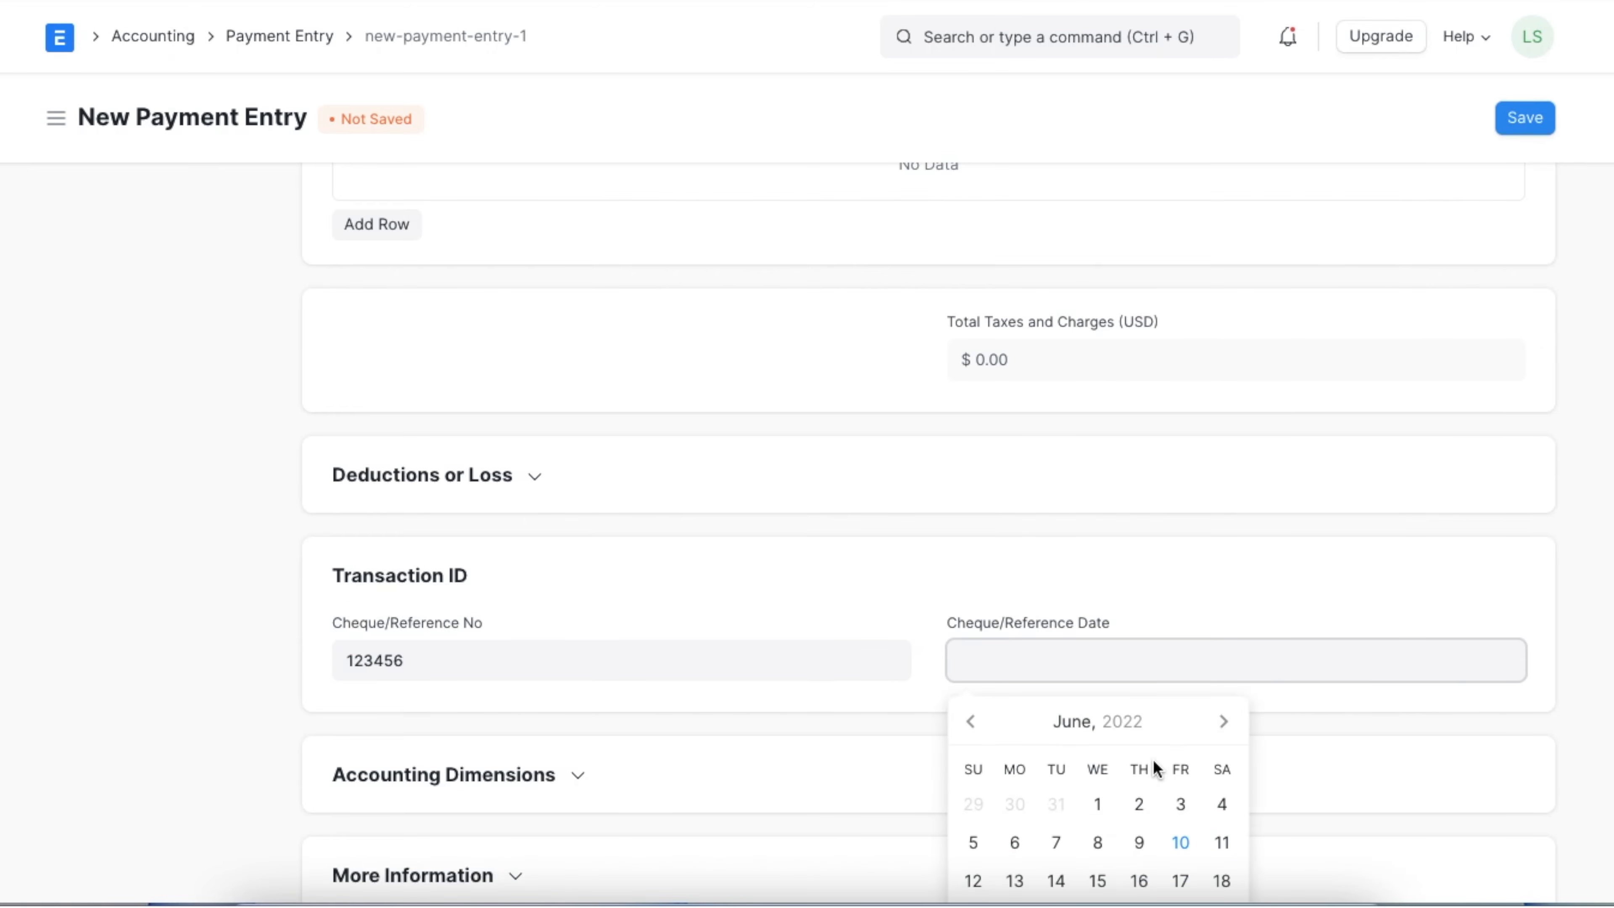
pyautogui.scroll(-2, 1152, 768)
pyautogui.click(1179, 710)
# Step: Expand the accounting dimensions and choose the branch matching "cle"
pyautogui.click(640, 664)
pyautogui.click(1113, 747)
pyautogui.write('cle')
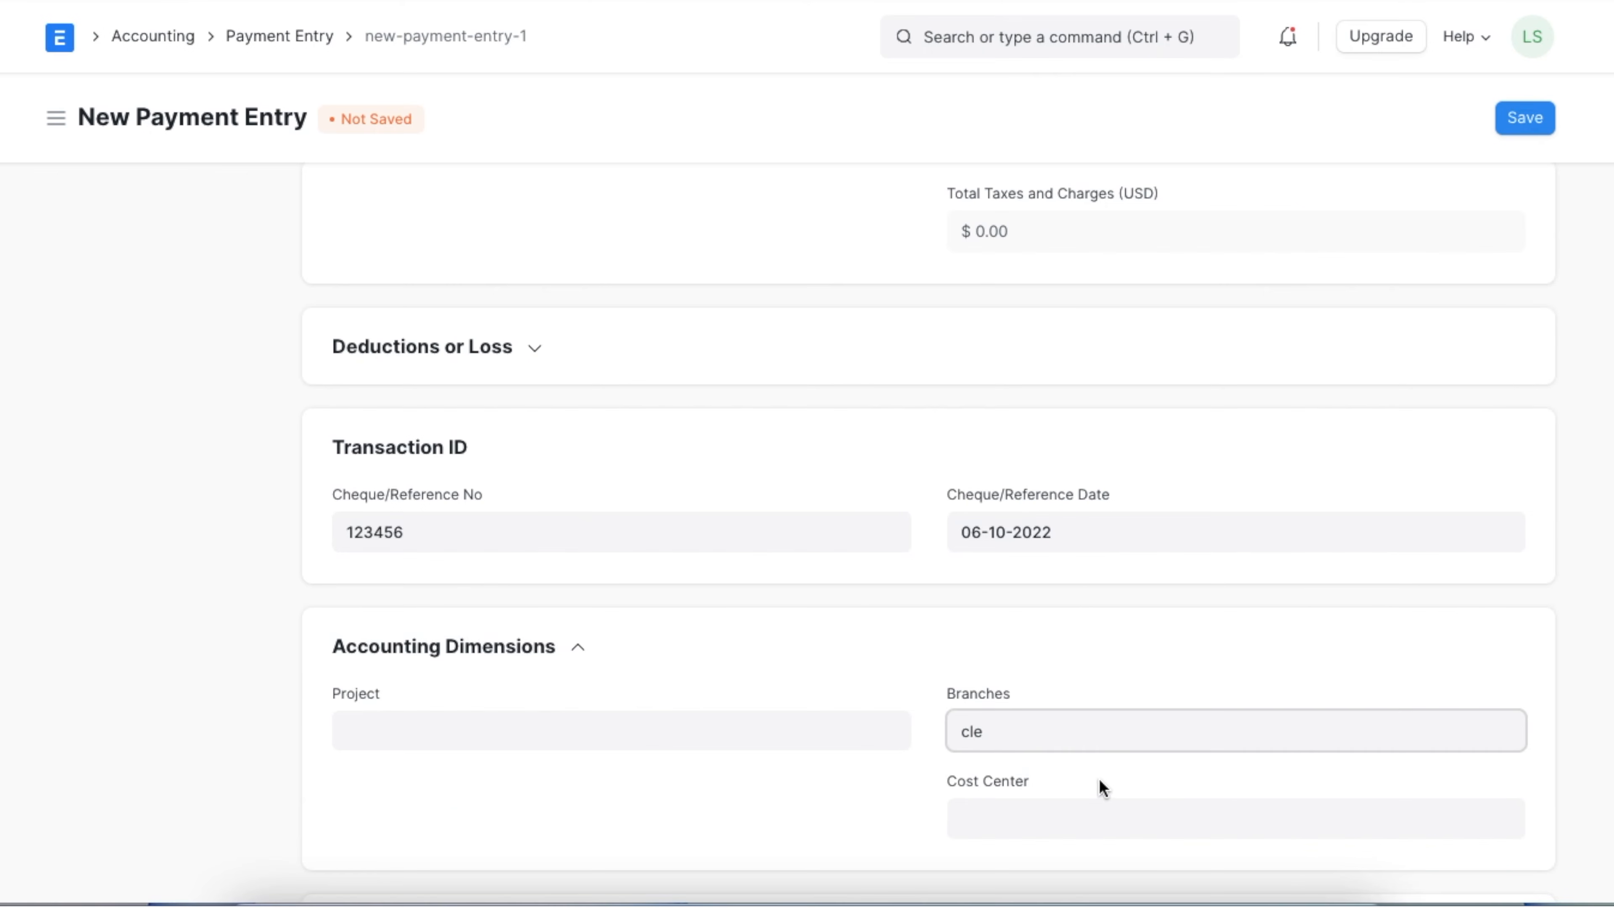
pyautogui.click(1080, 779)
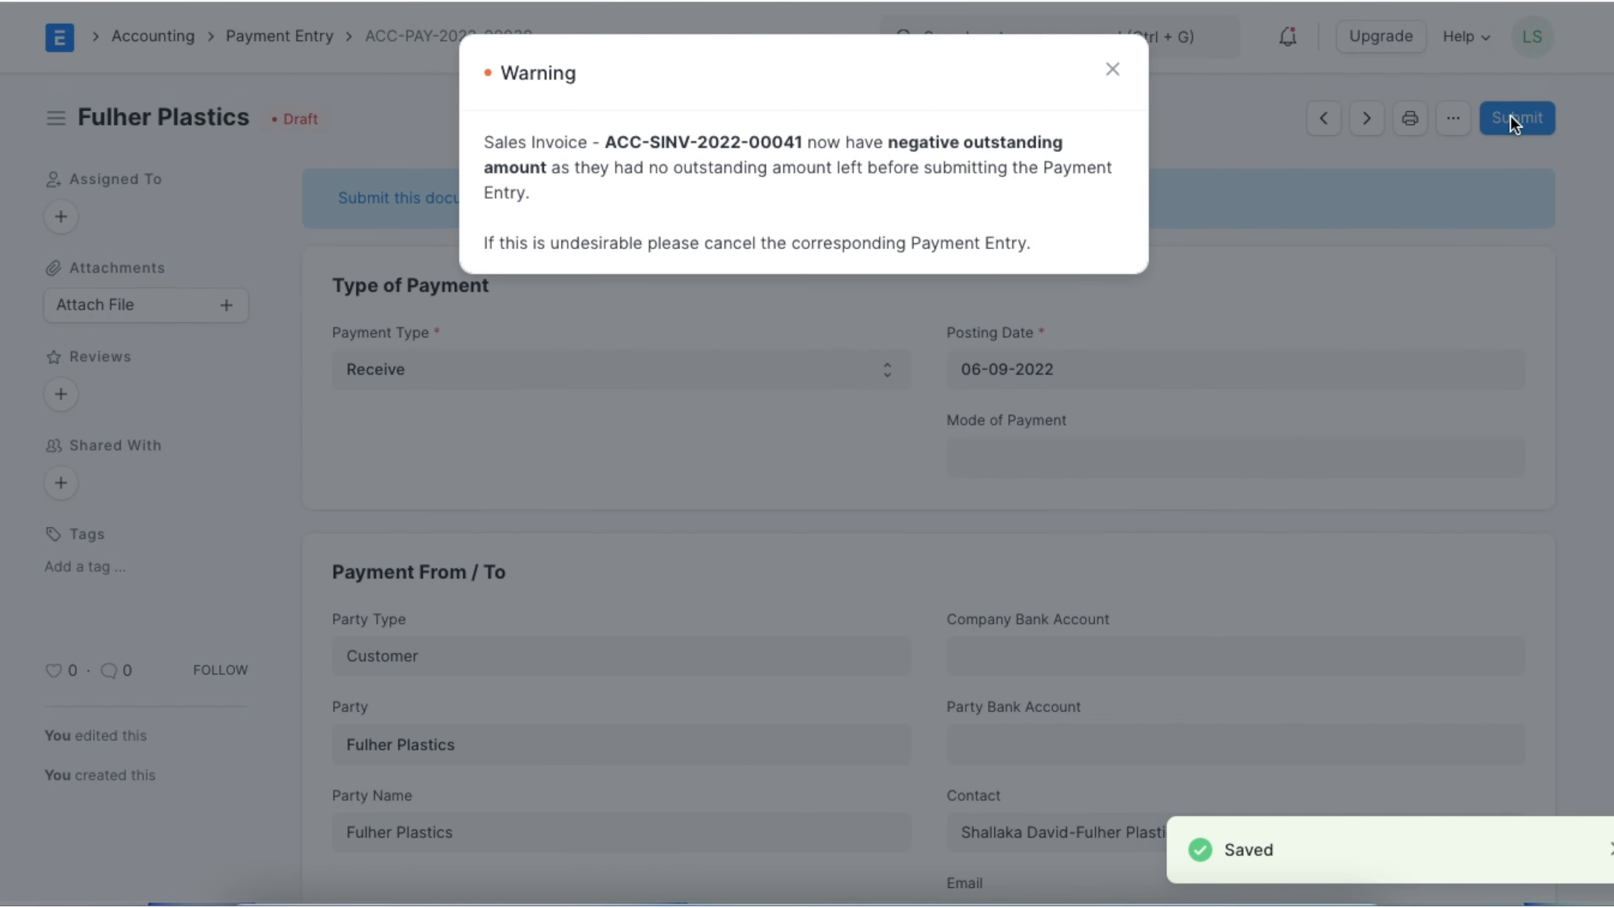
# Step: Save the Fulher Plastics payment entry, submit it permanently and dismiss the warning
pyautogui.click(1514, 120)
pyautogui.click(1512, 119)
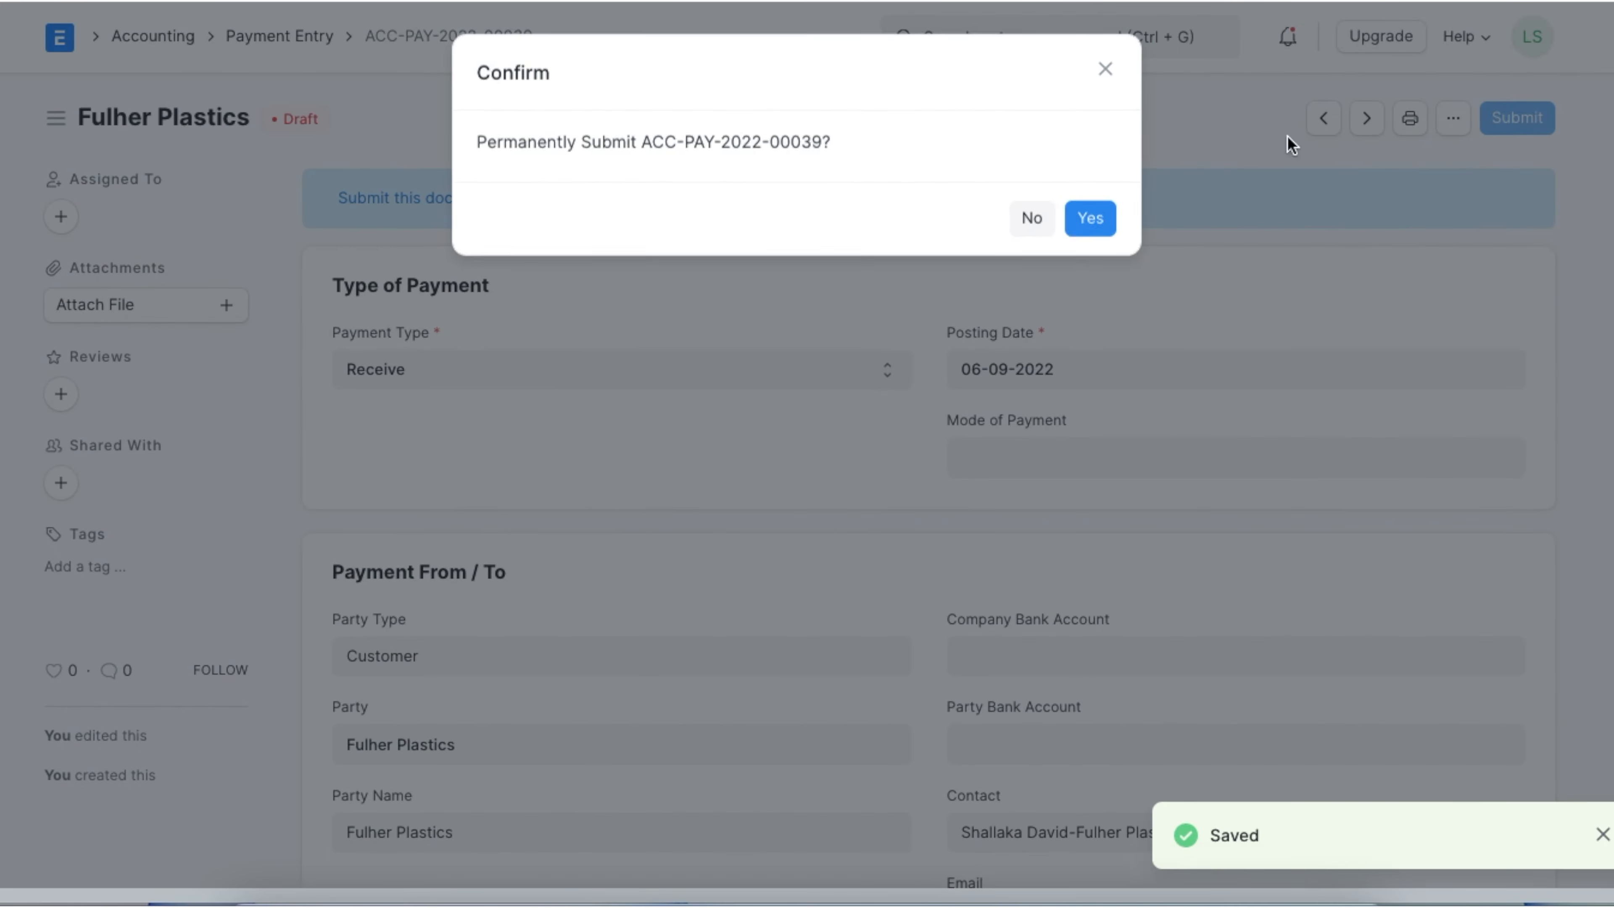
pyautogui.click(1097, 219)
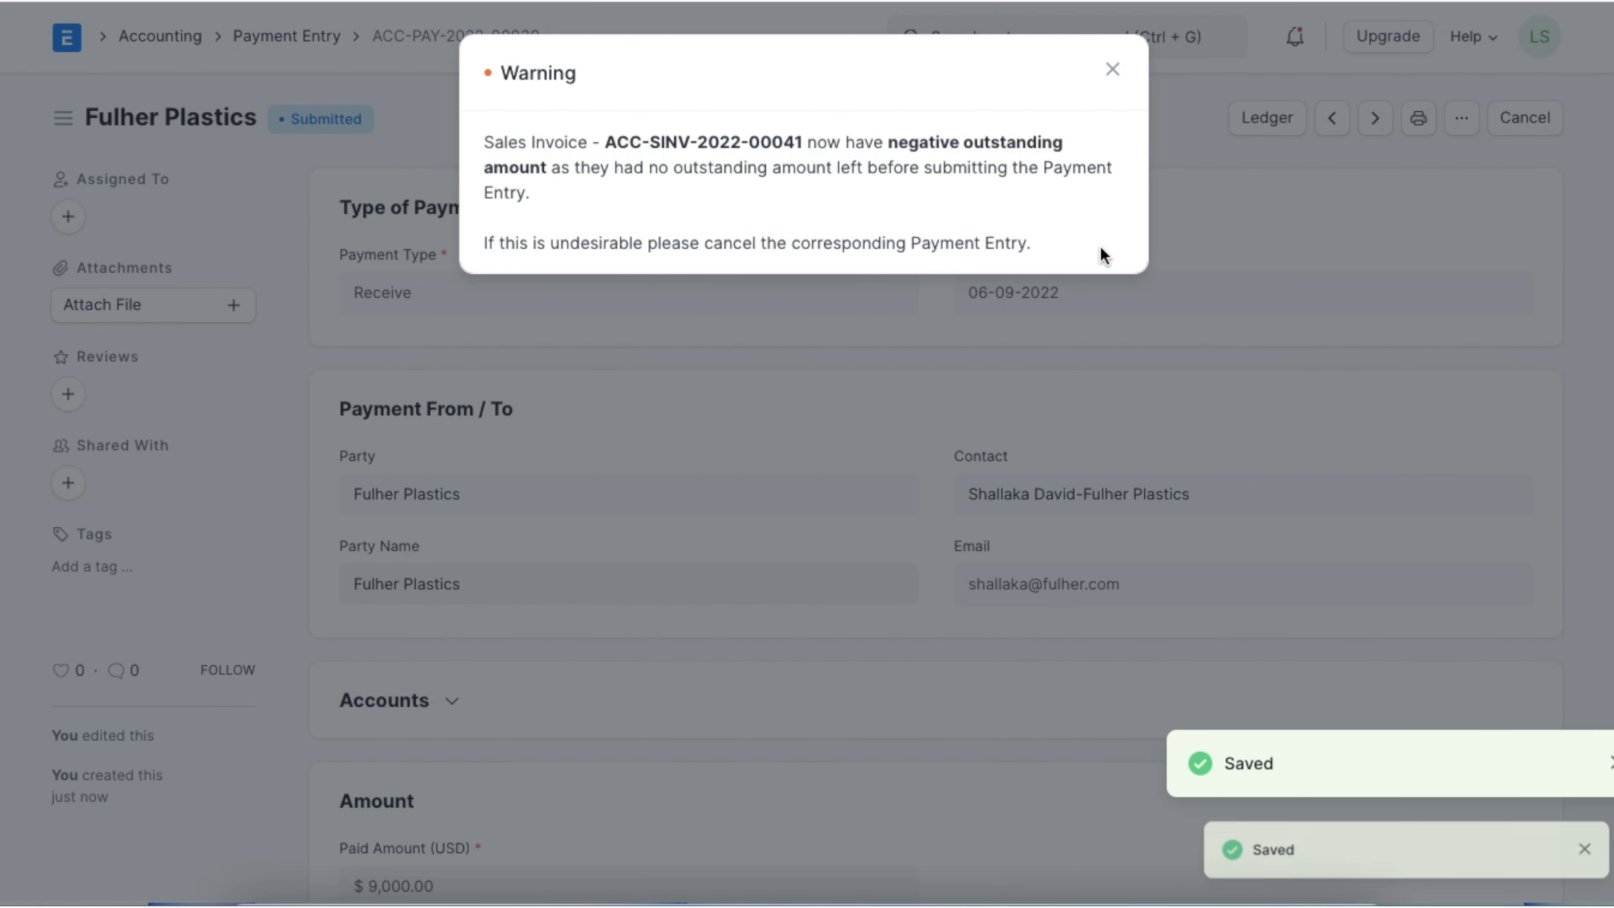
pyautogui.click(1109, 69)
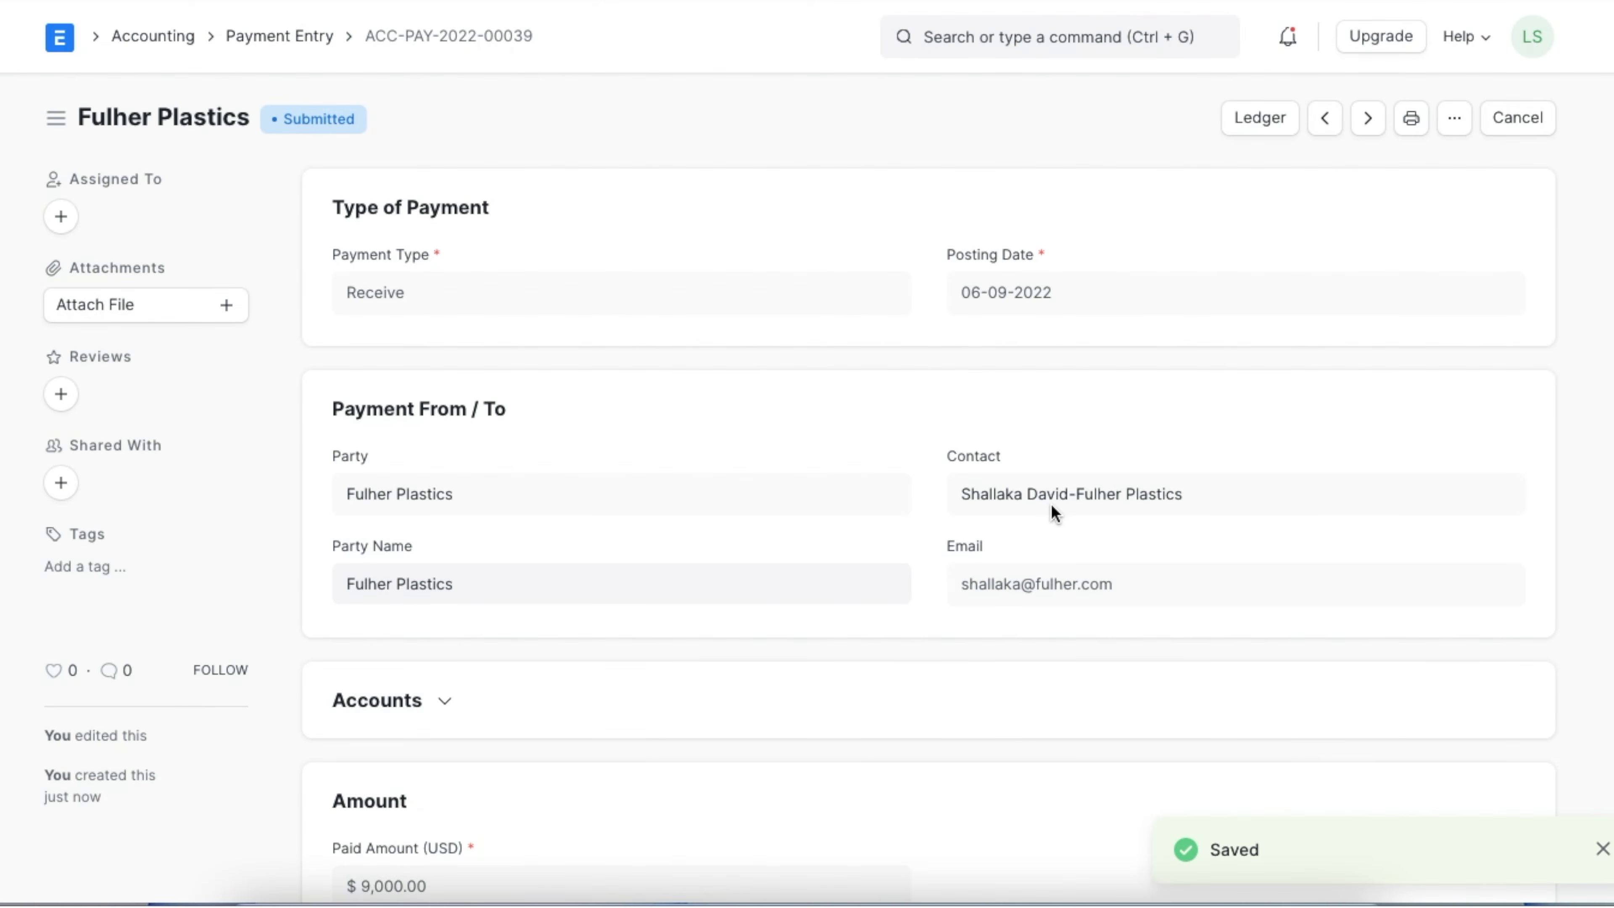
# Step: Open the first payment reference's details and follow its link to sales invoice ACC-SINV-2022-00043
pyautogui.scroll(-10, 1050, 503)
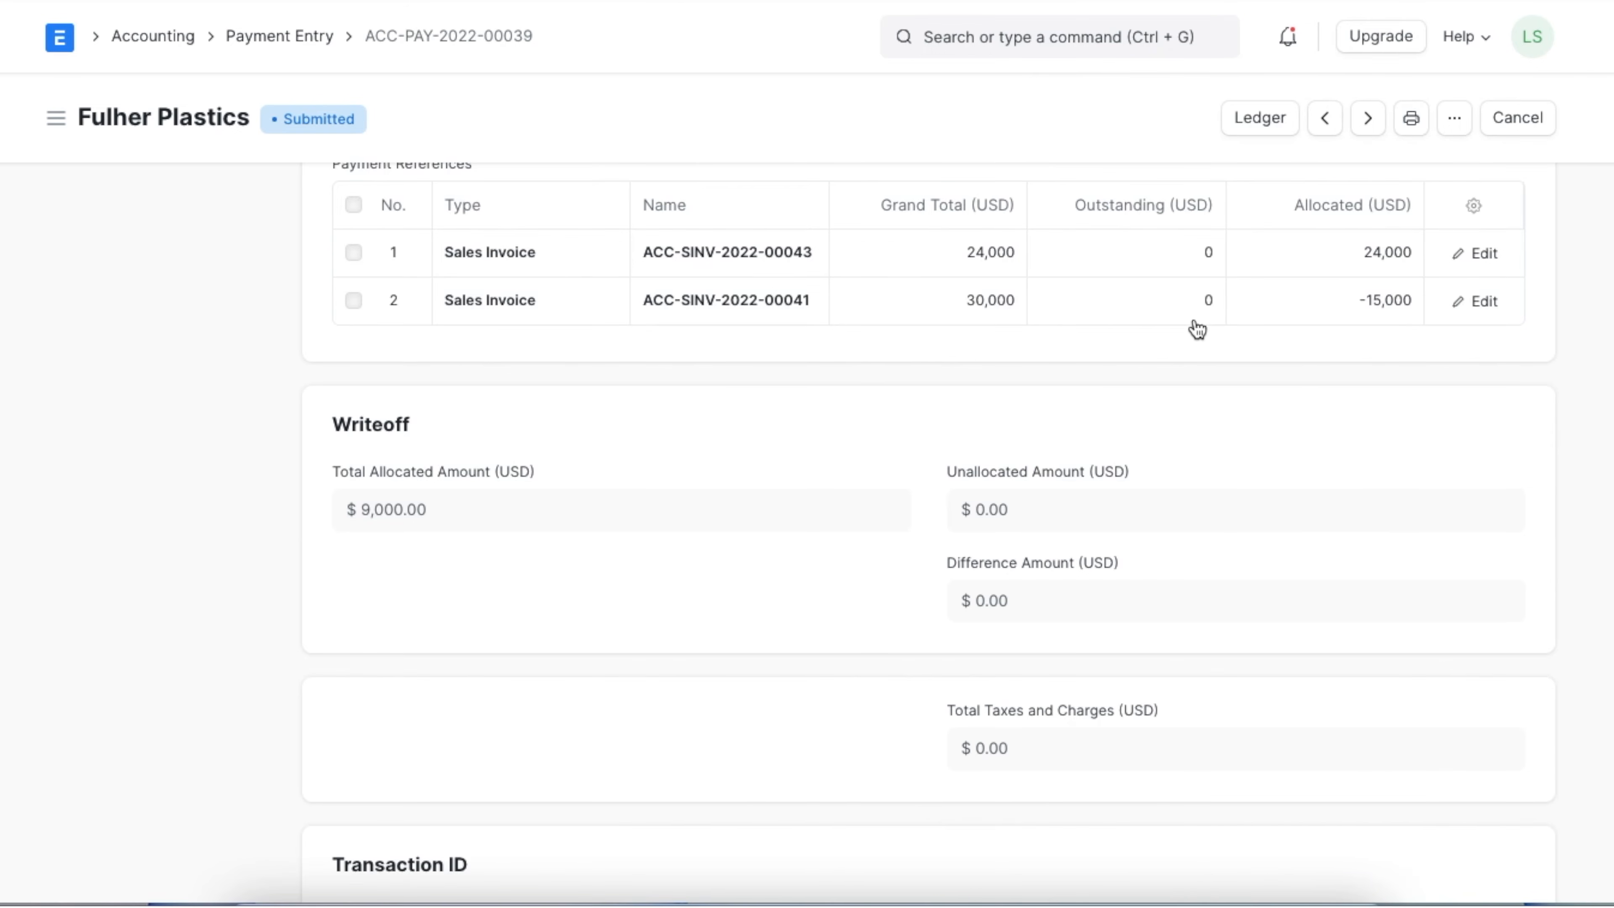
pyautogui.click(797, 261)
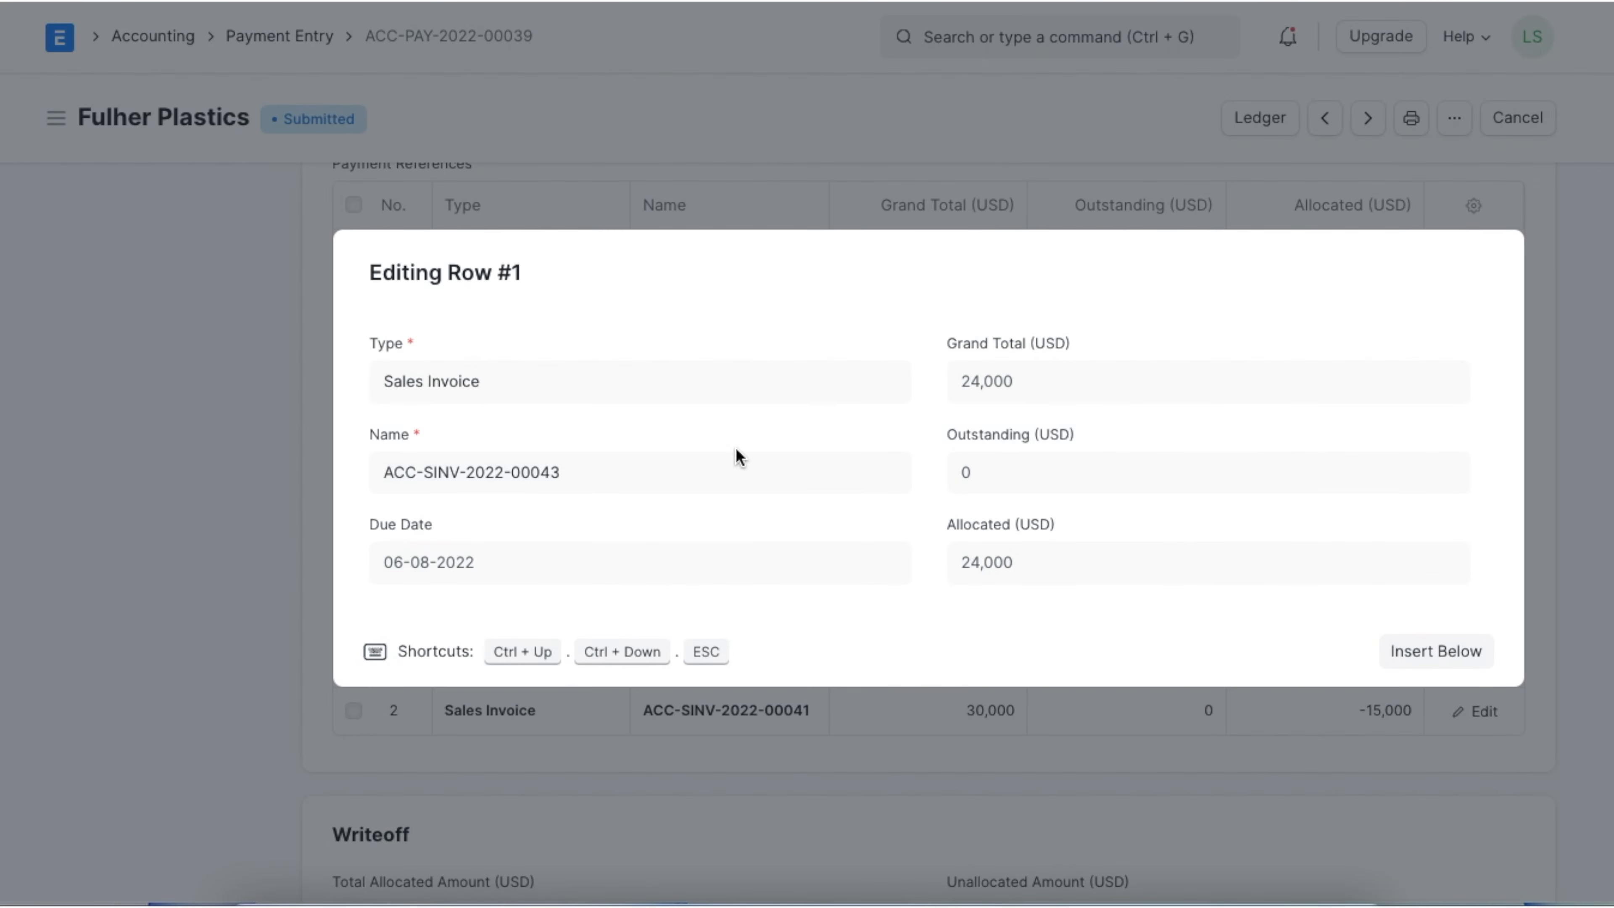
pyautogui.click(552, 473)
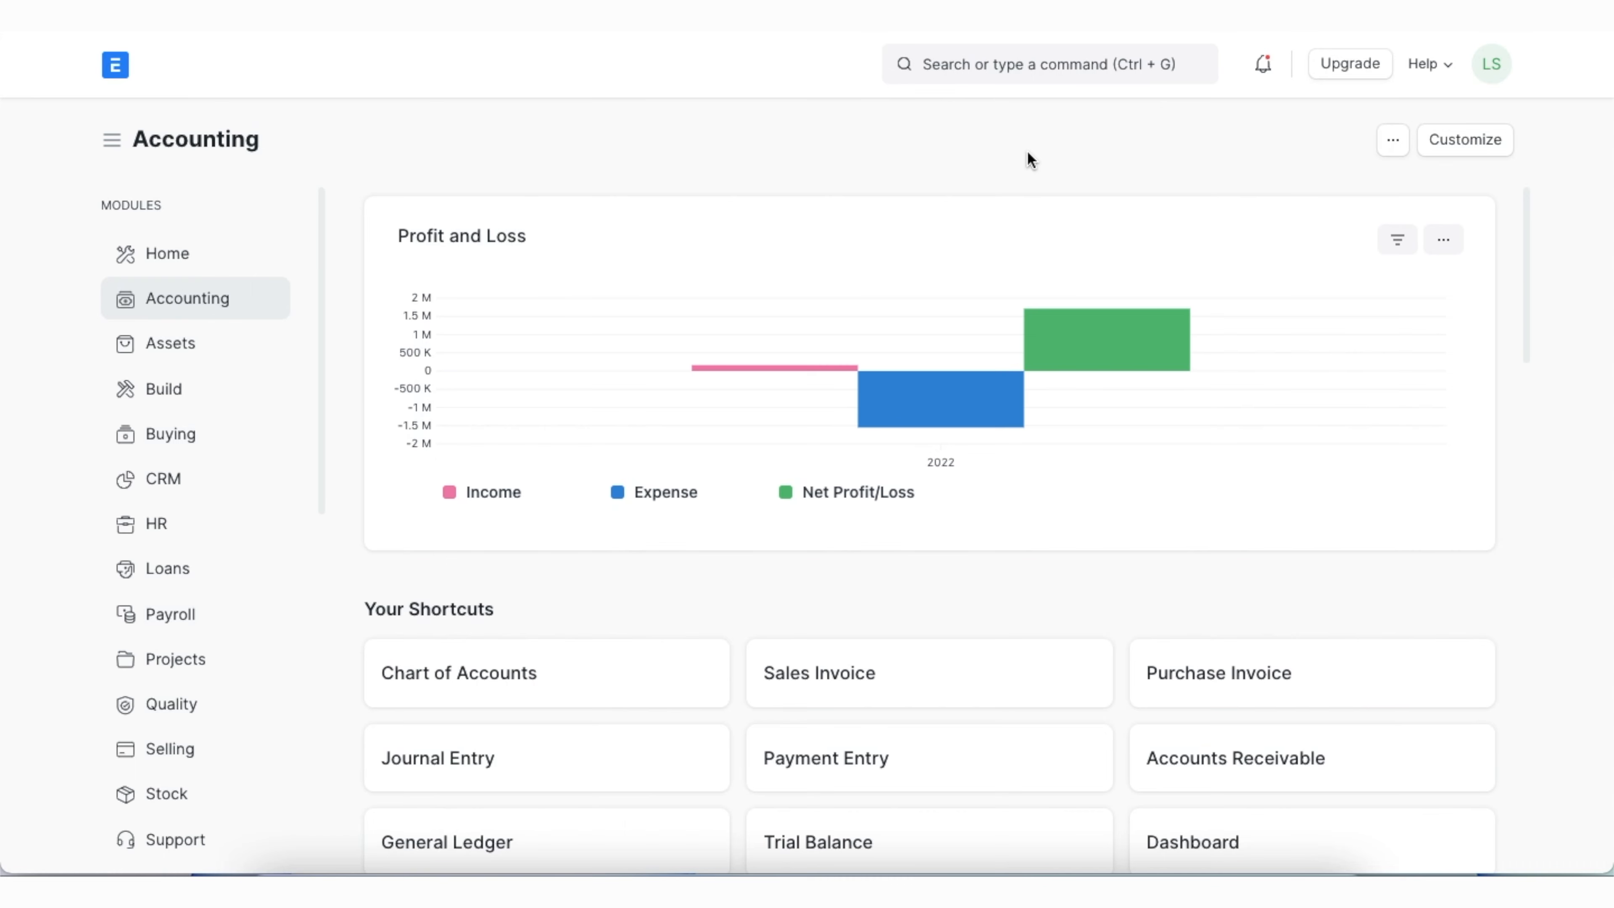
# Step: Search for the purchase invoice list and open the paid Innovative Inc. invoice dated 06-09-2022 for $20,000.00
pyautogui.click(1013, 62)
pyautogui.write('pu')
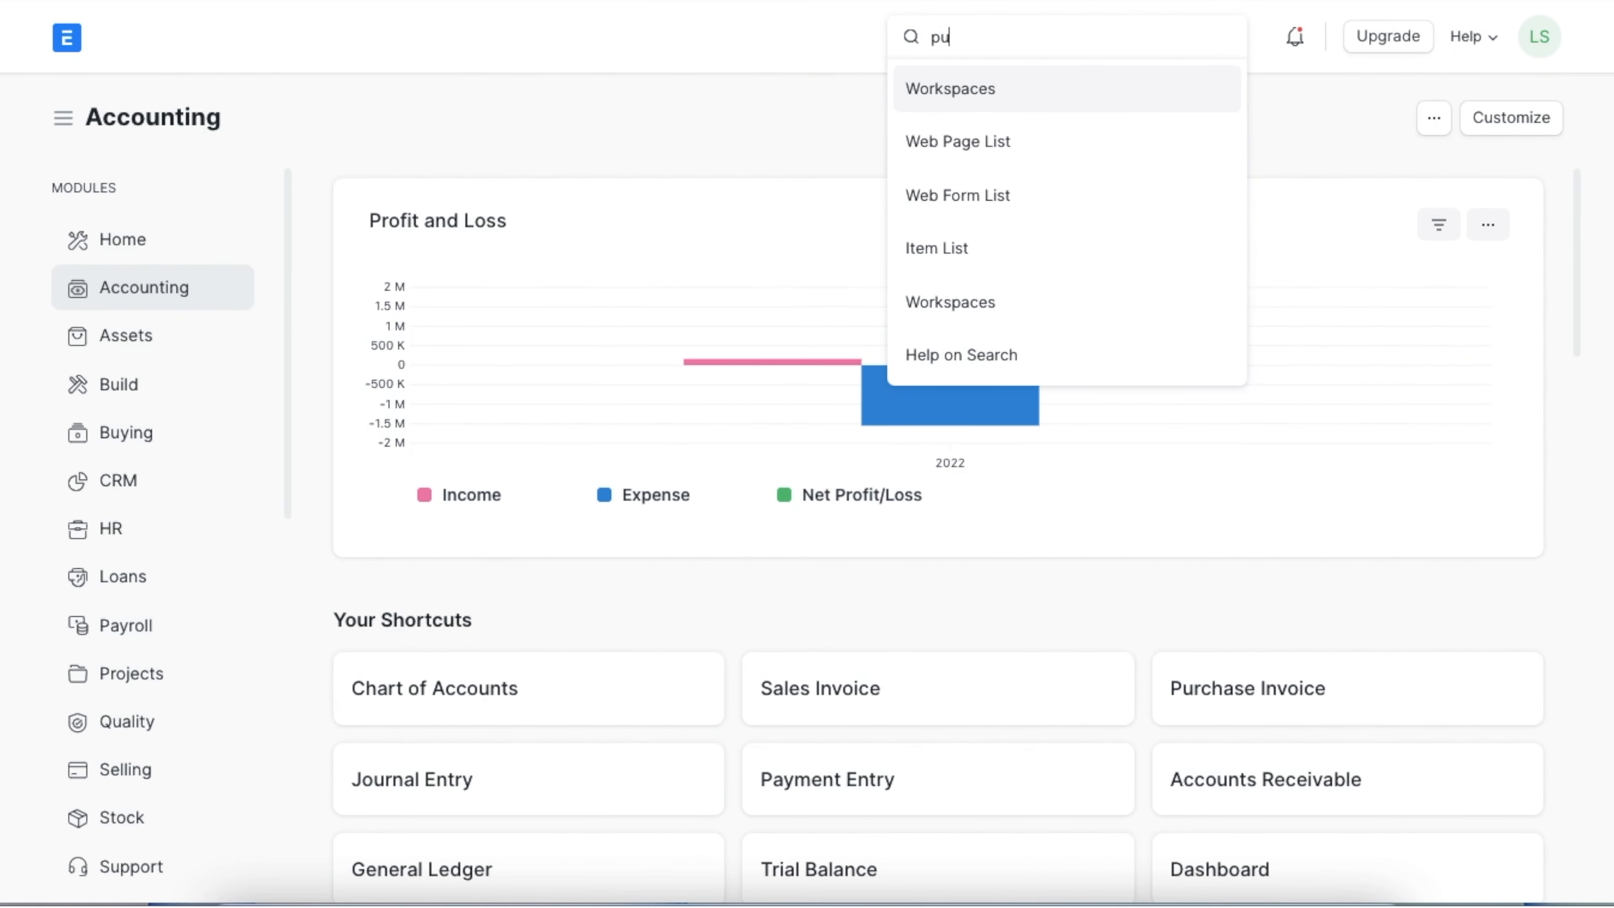
pyautogui.write('rchase in')
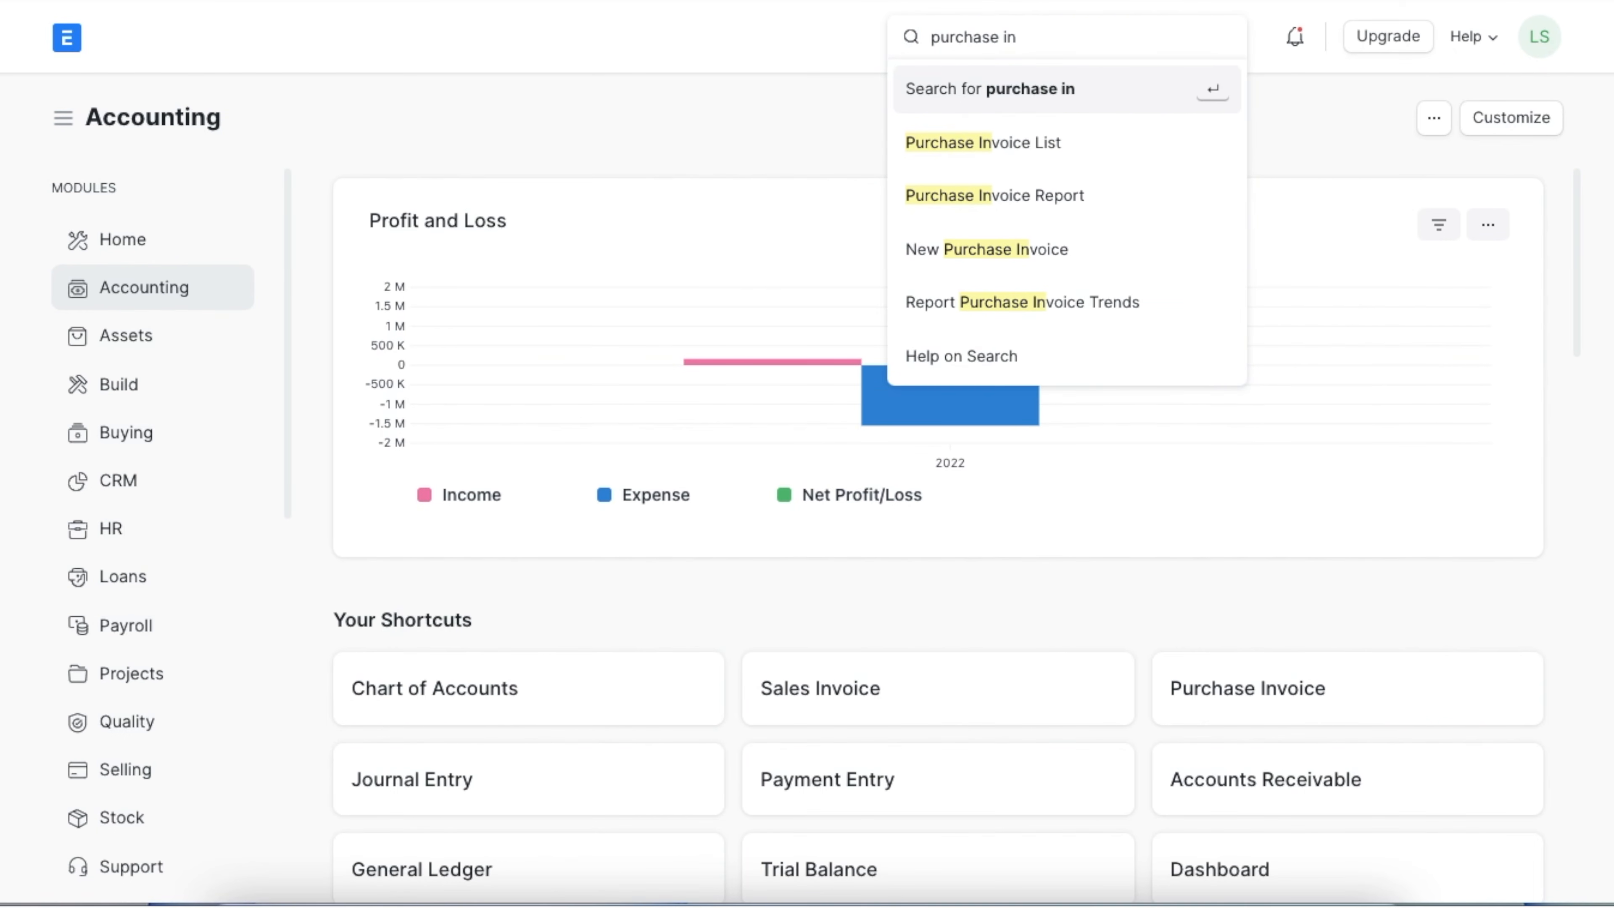
pyautogui.click(1037, 159)
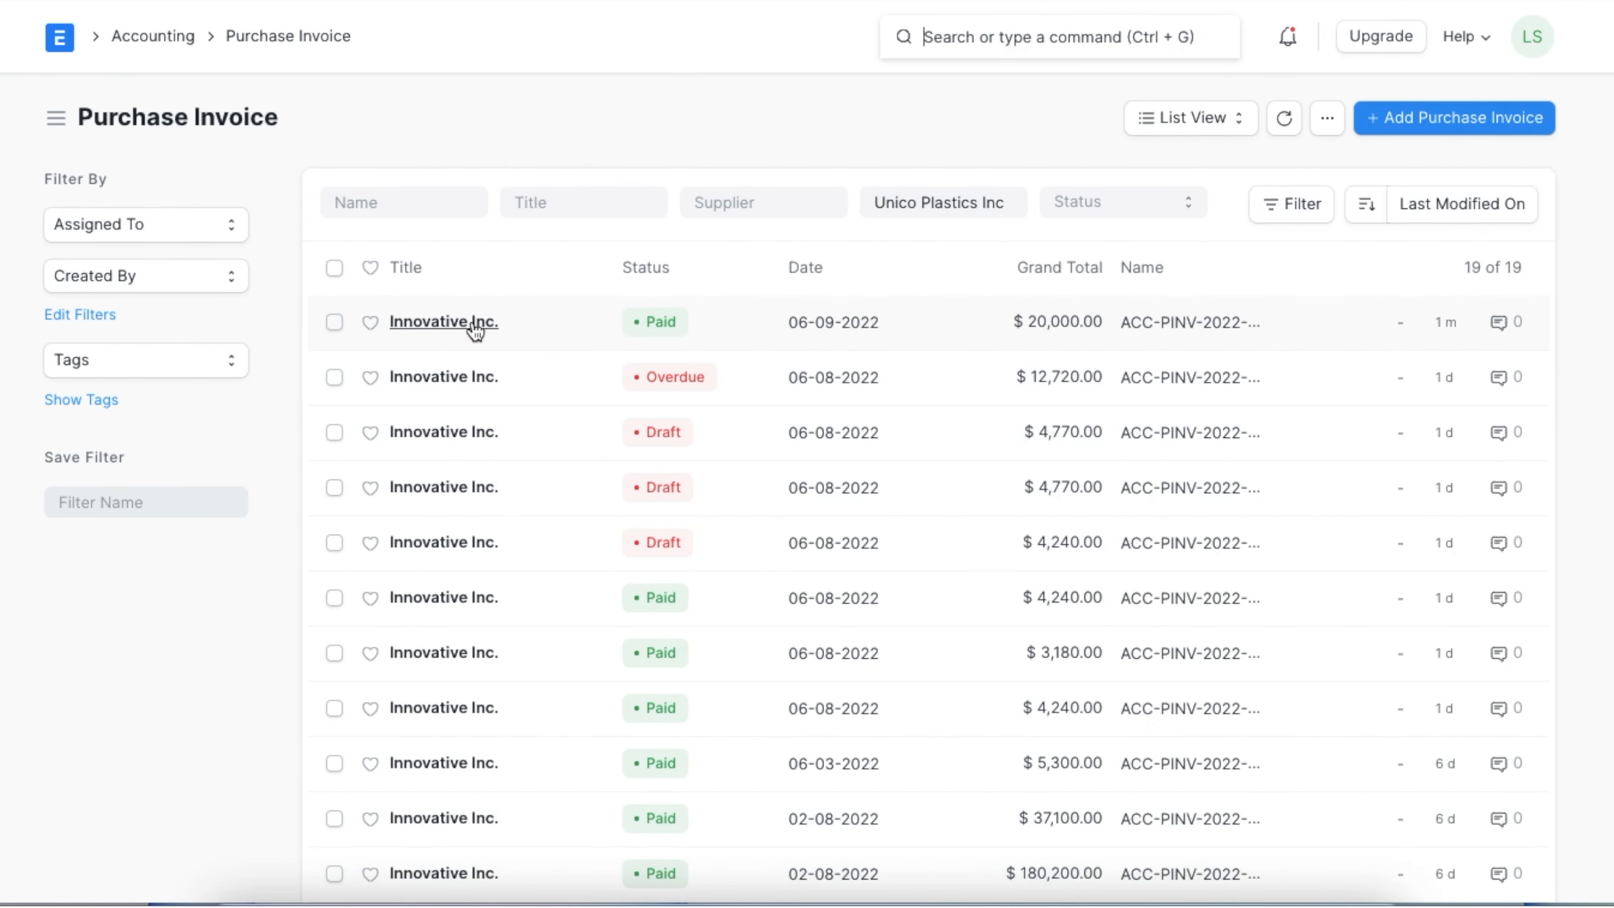
pyautogui.click(475, 324)
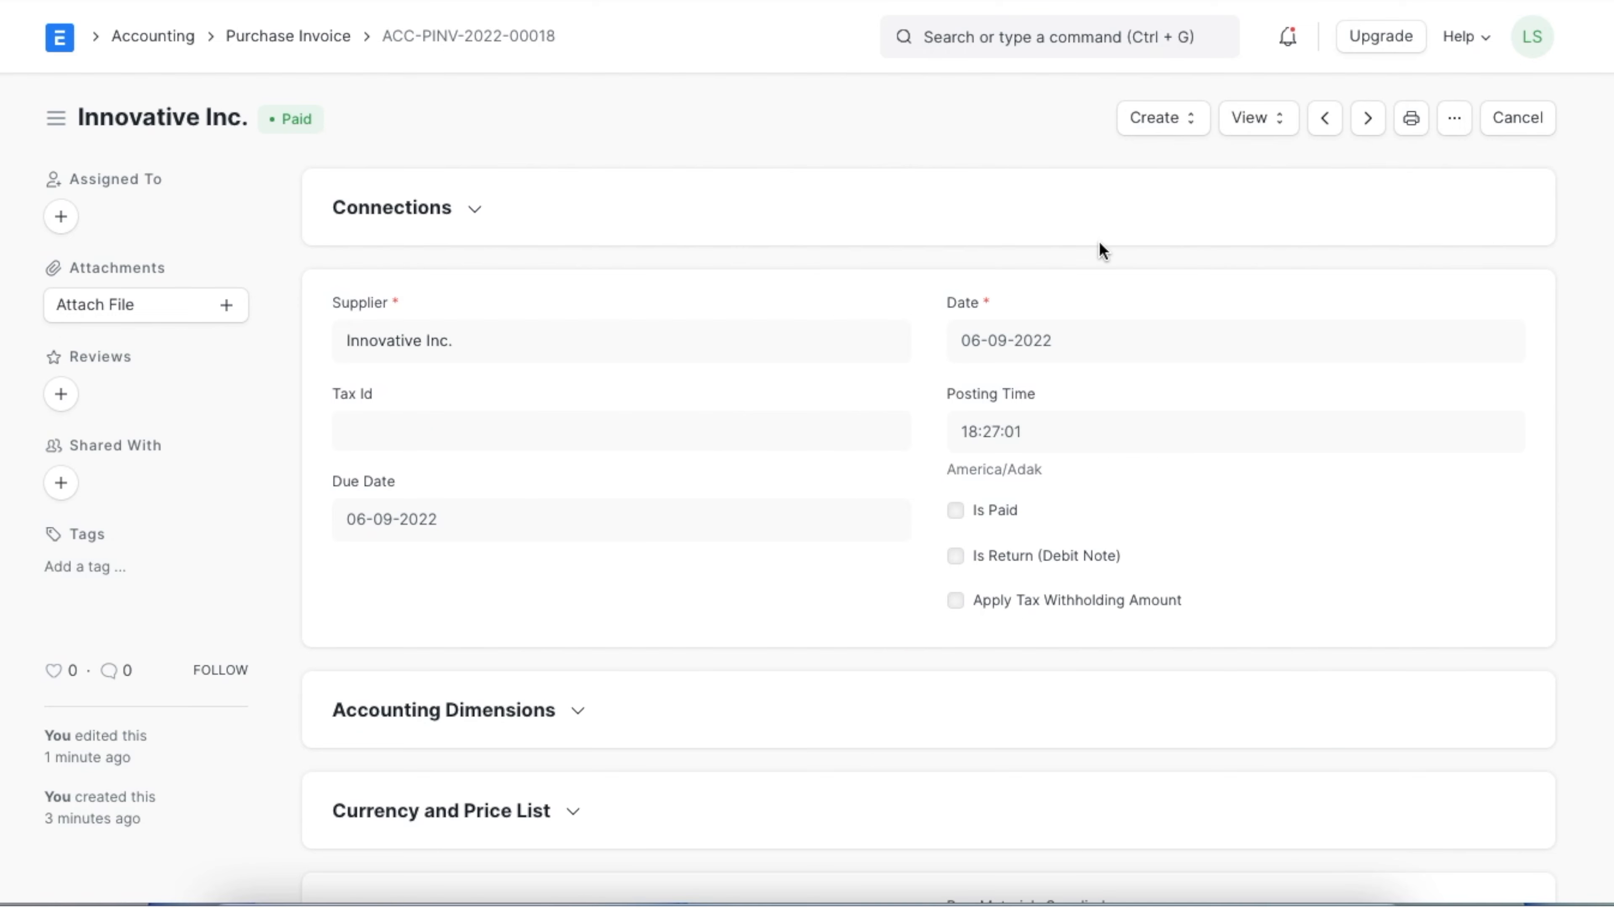
# Step: Create a return / debit note against the Innovative Inc. purchase invoice and save it
pyautogui.click(1179, 121)
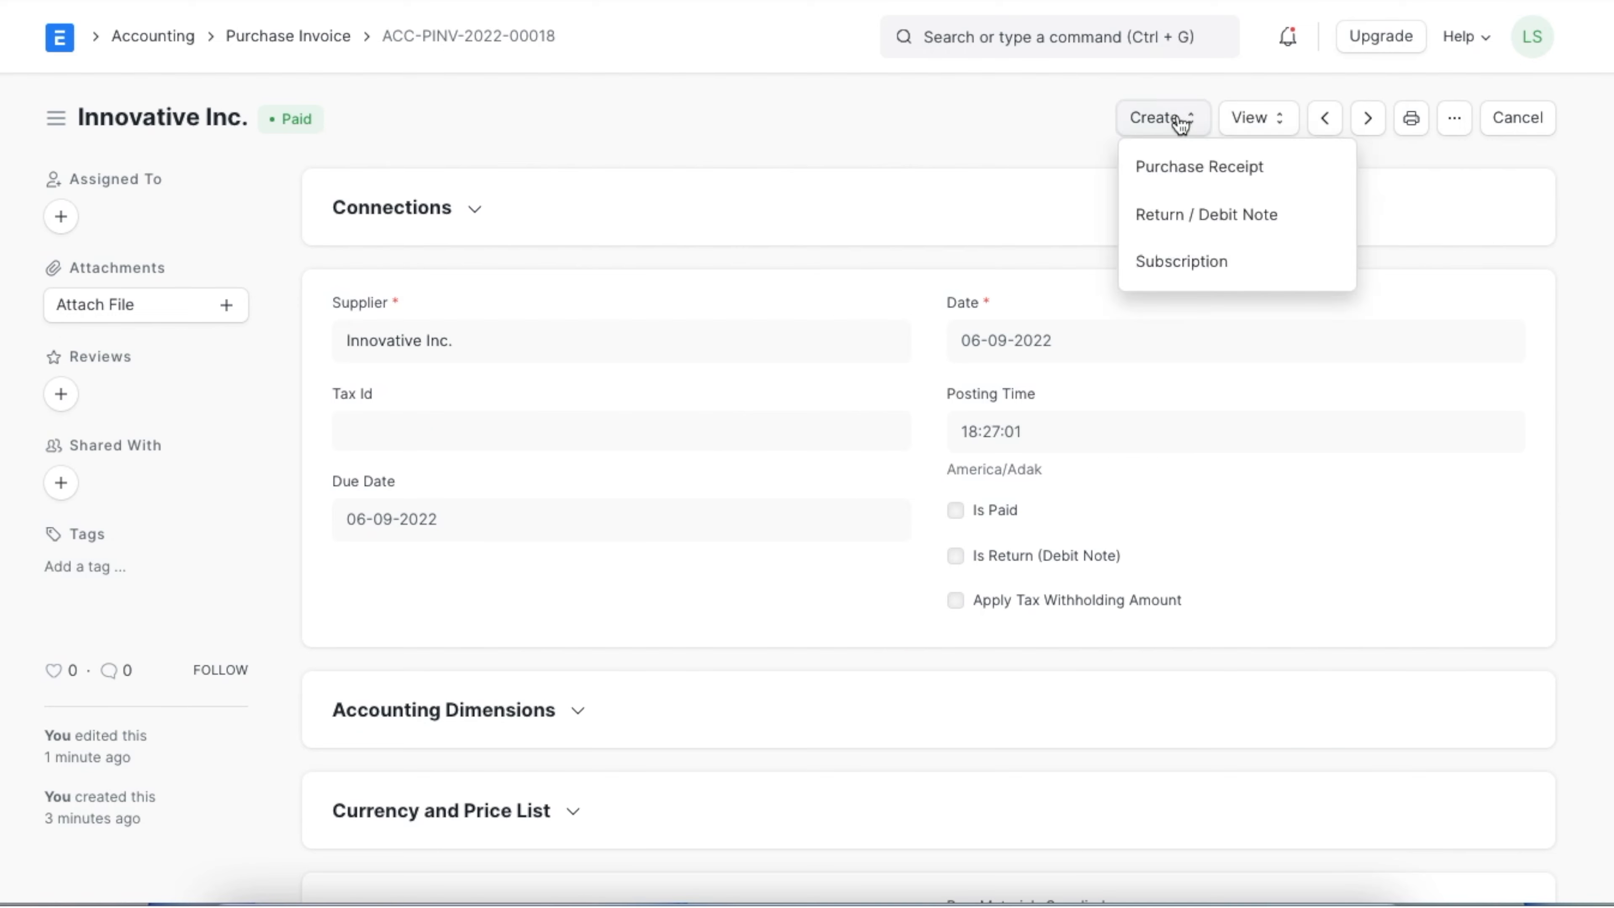
pyautogui.click(1183, 217)
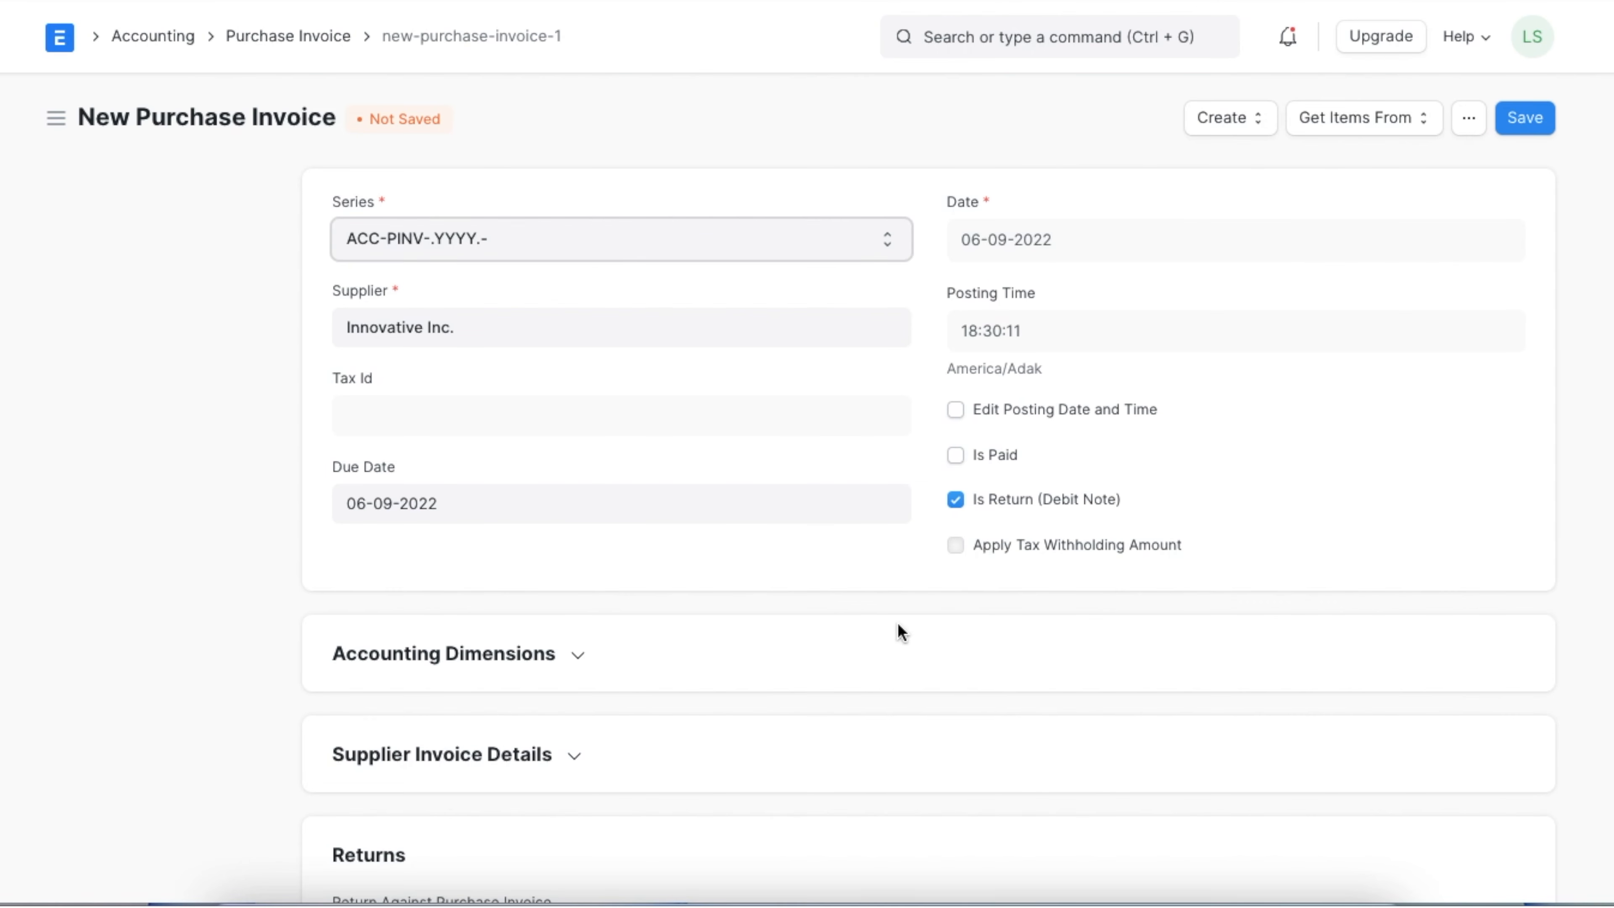
pyautogui.scroll(-2, 898, 629)
pyautogui.scroll(-10, 1022, 569)
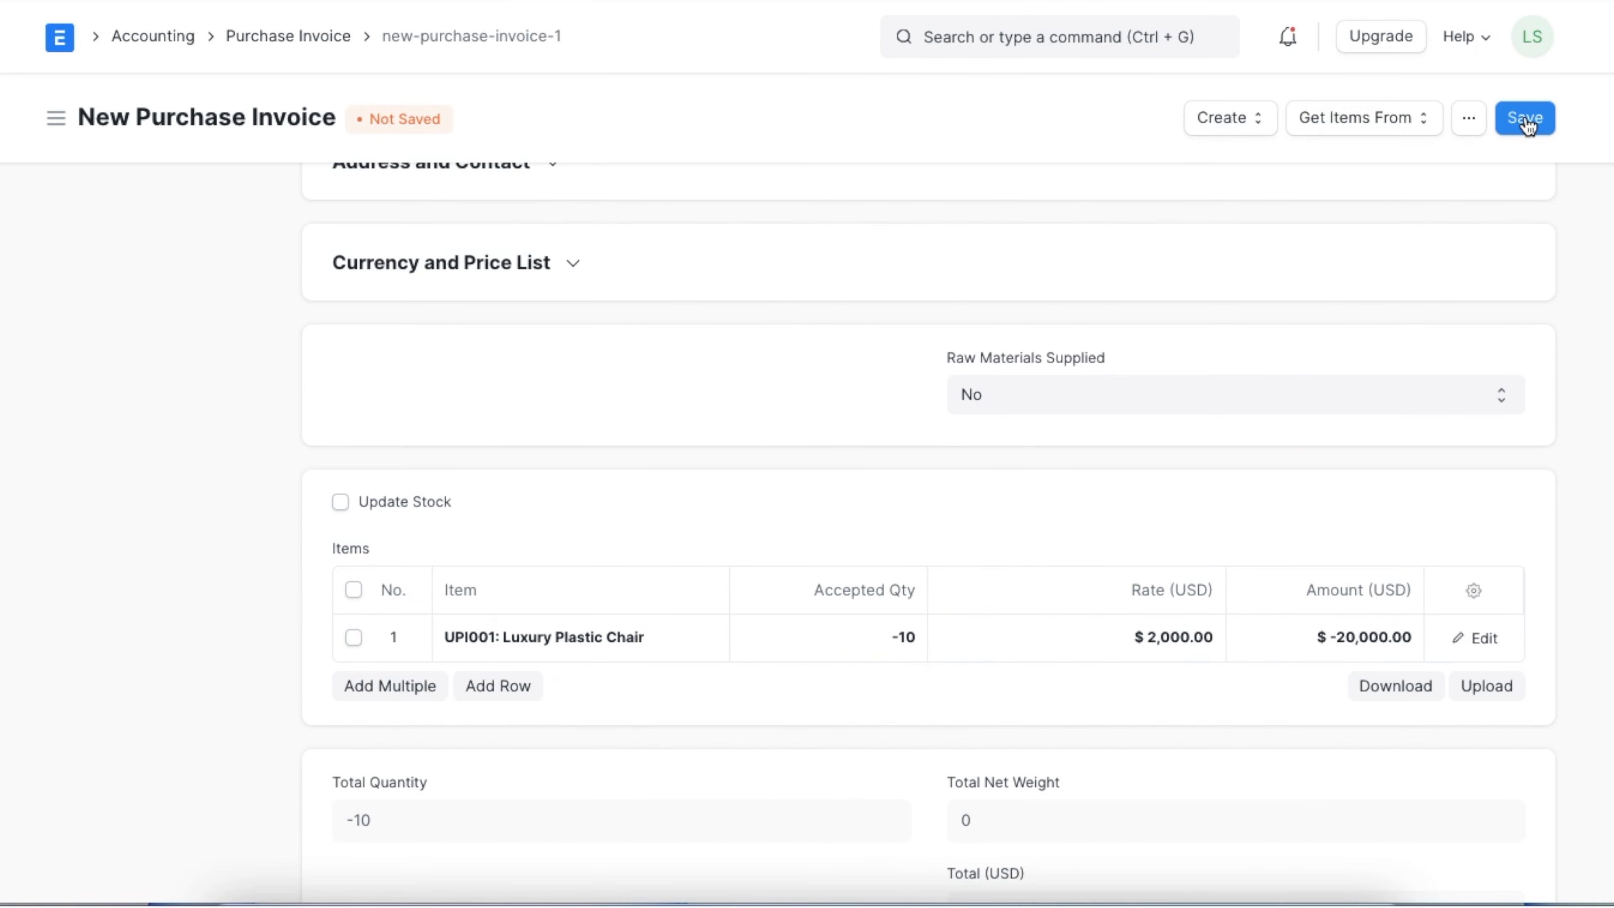
pyautogui.click(1527, 123)
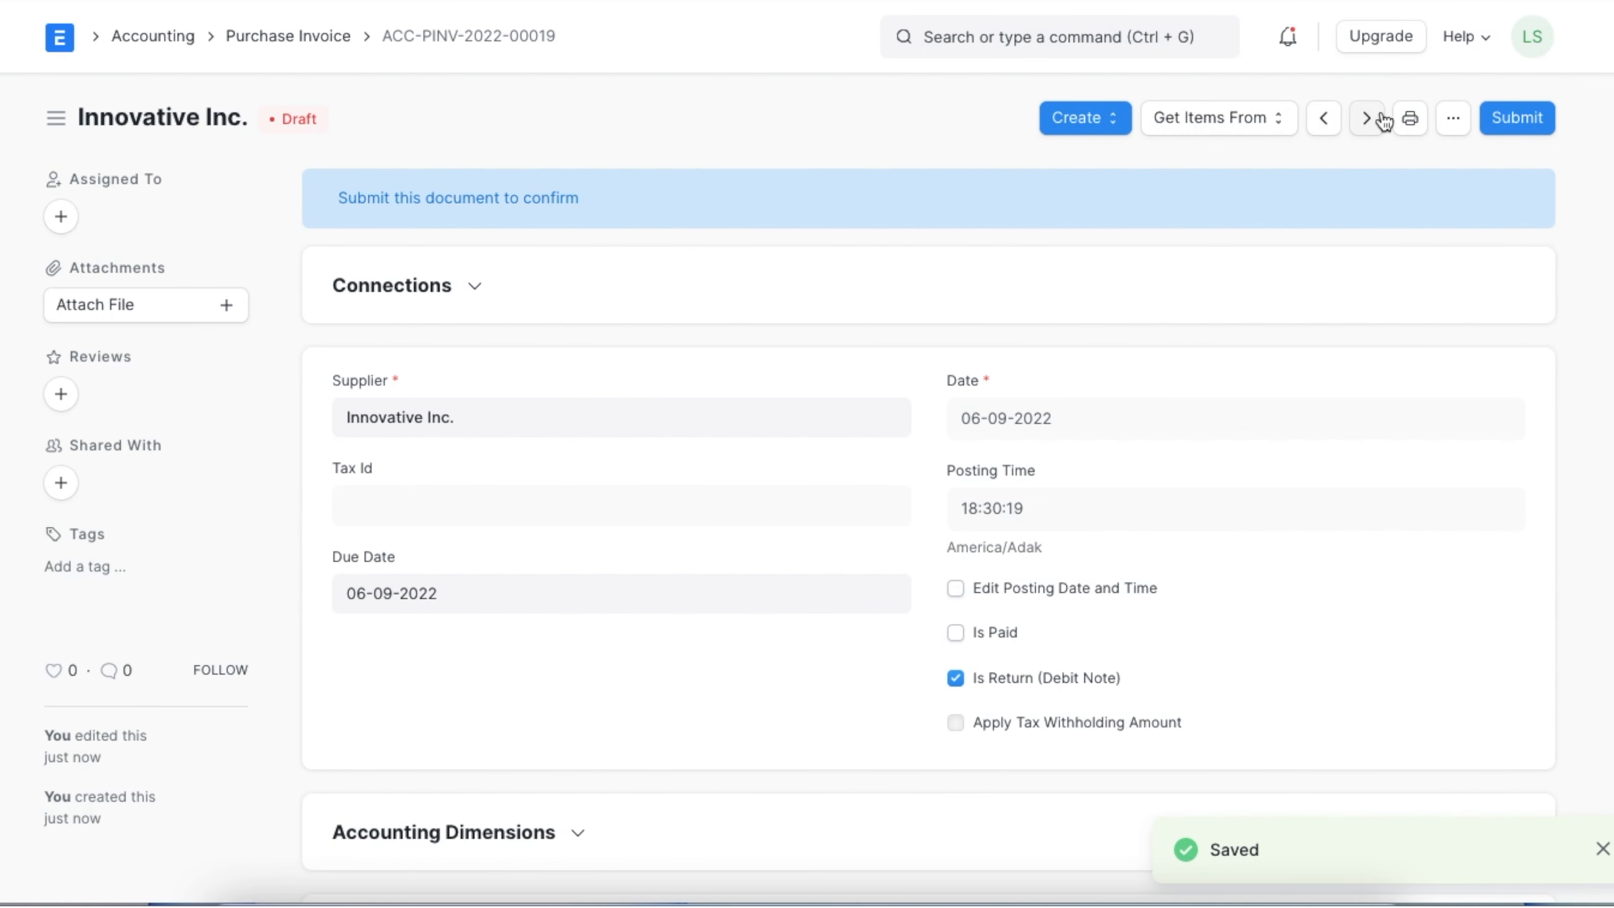
pyautogui.scroll(-7, 1279, 396)
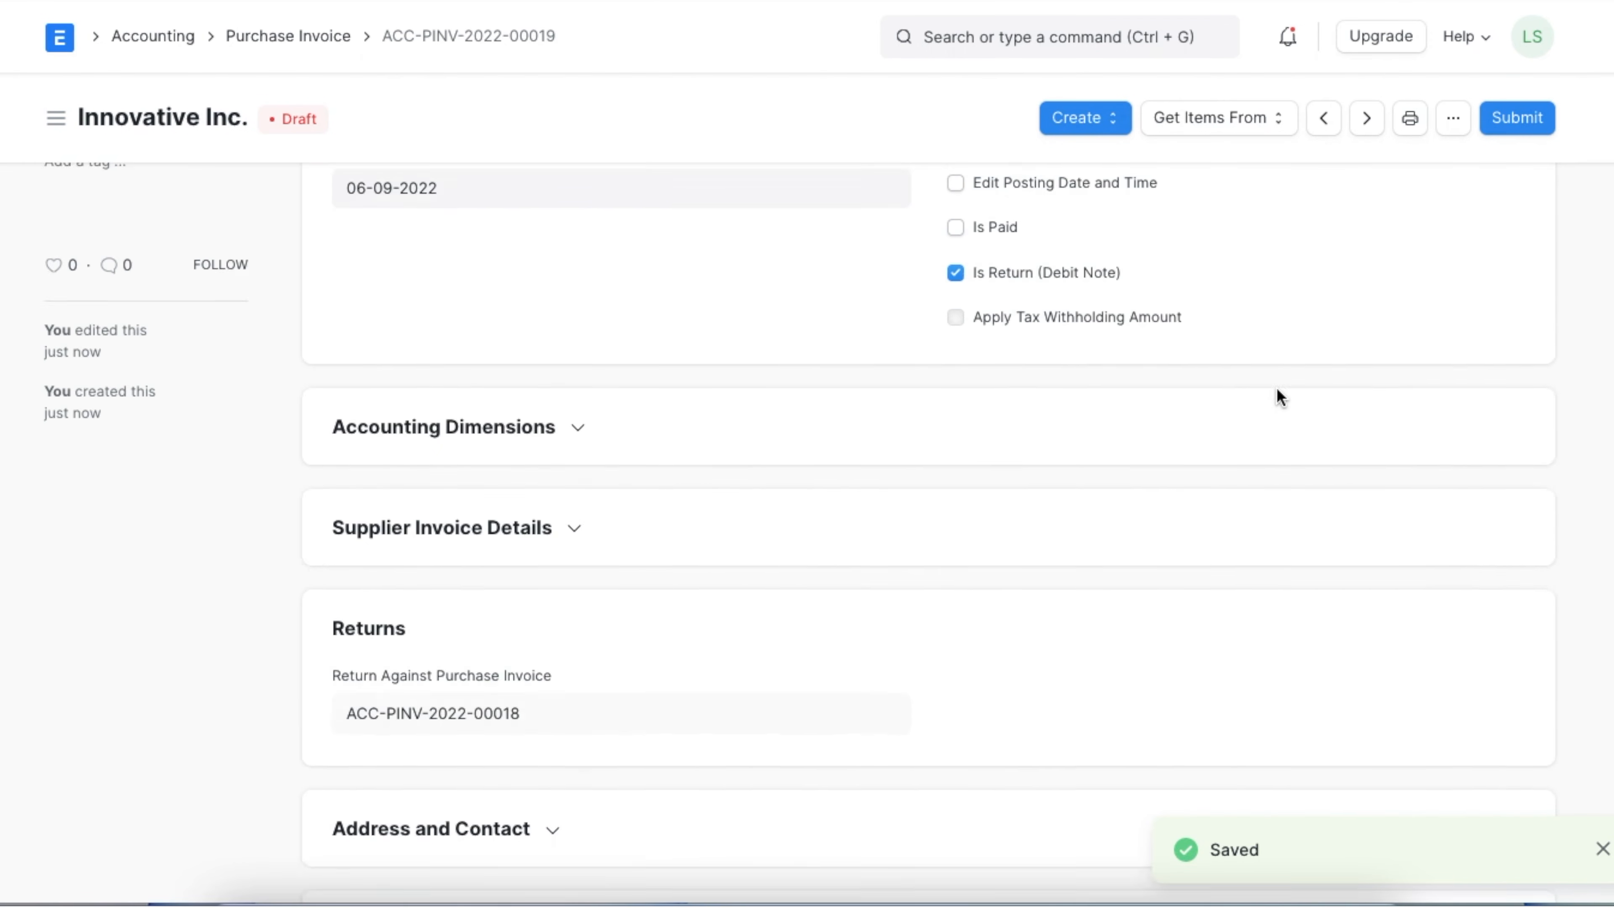
# Step: Review the Innovative Inc. debit note's return reference and item quantity, and submit the note permanently
pyautogui.scroll(2, 1004, 407)
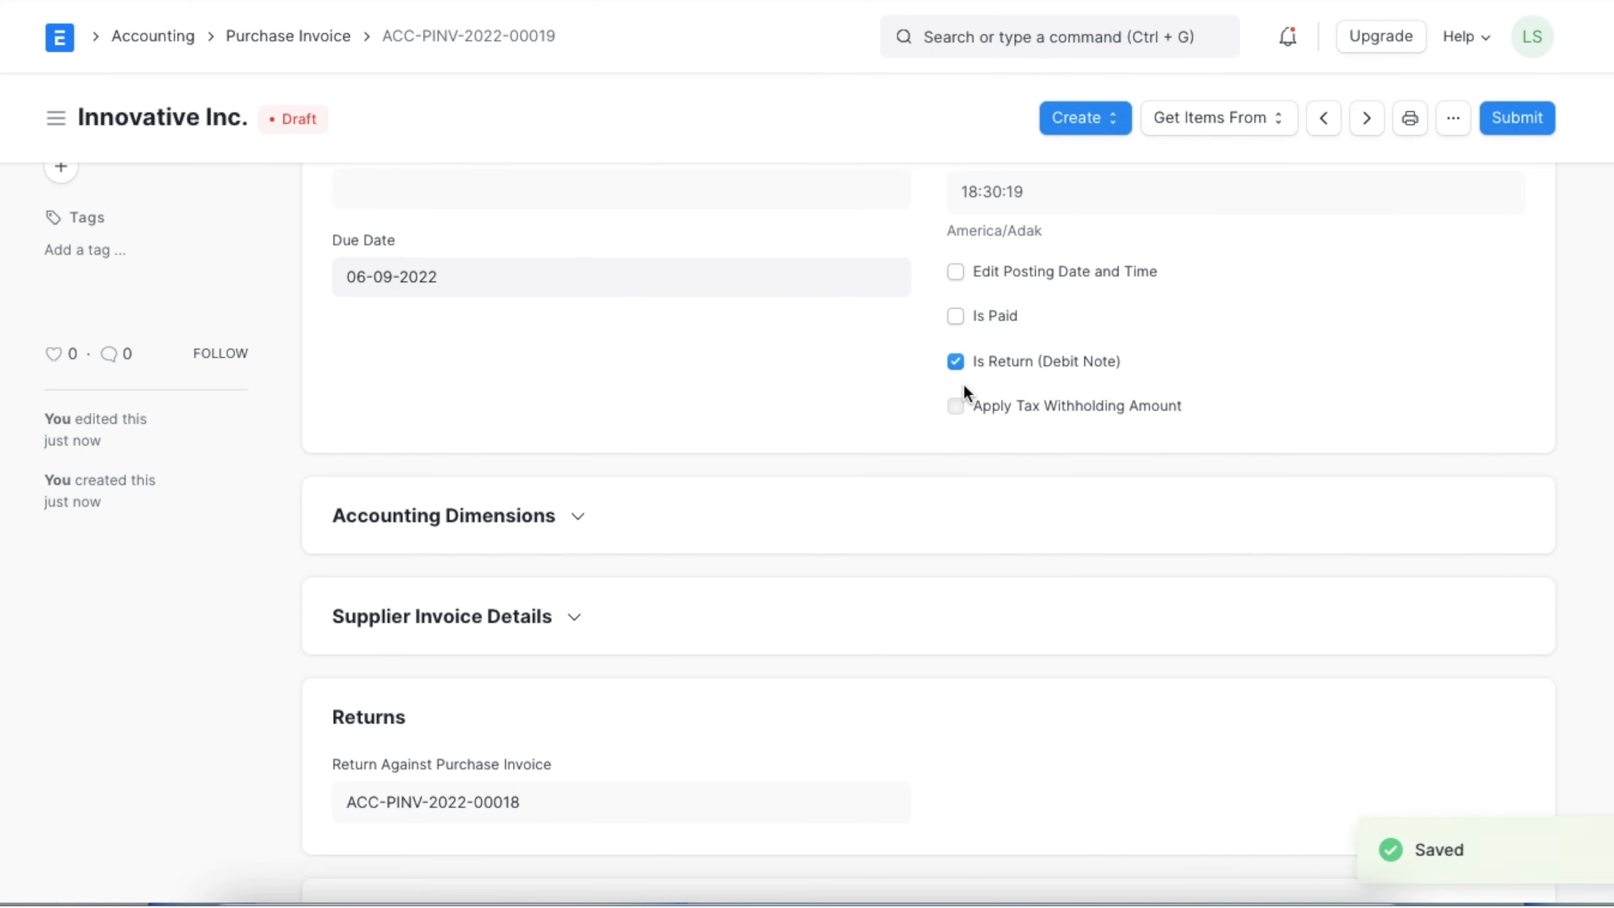
pyautogui.scroll(-6, 963, 384)
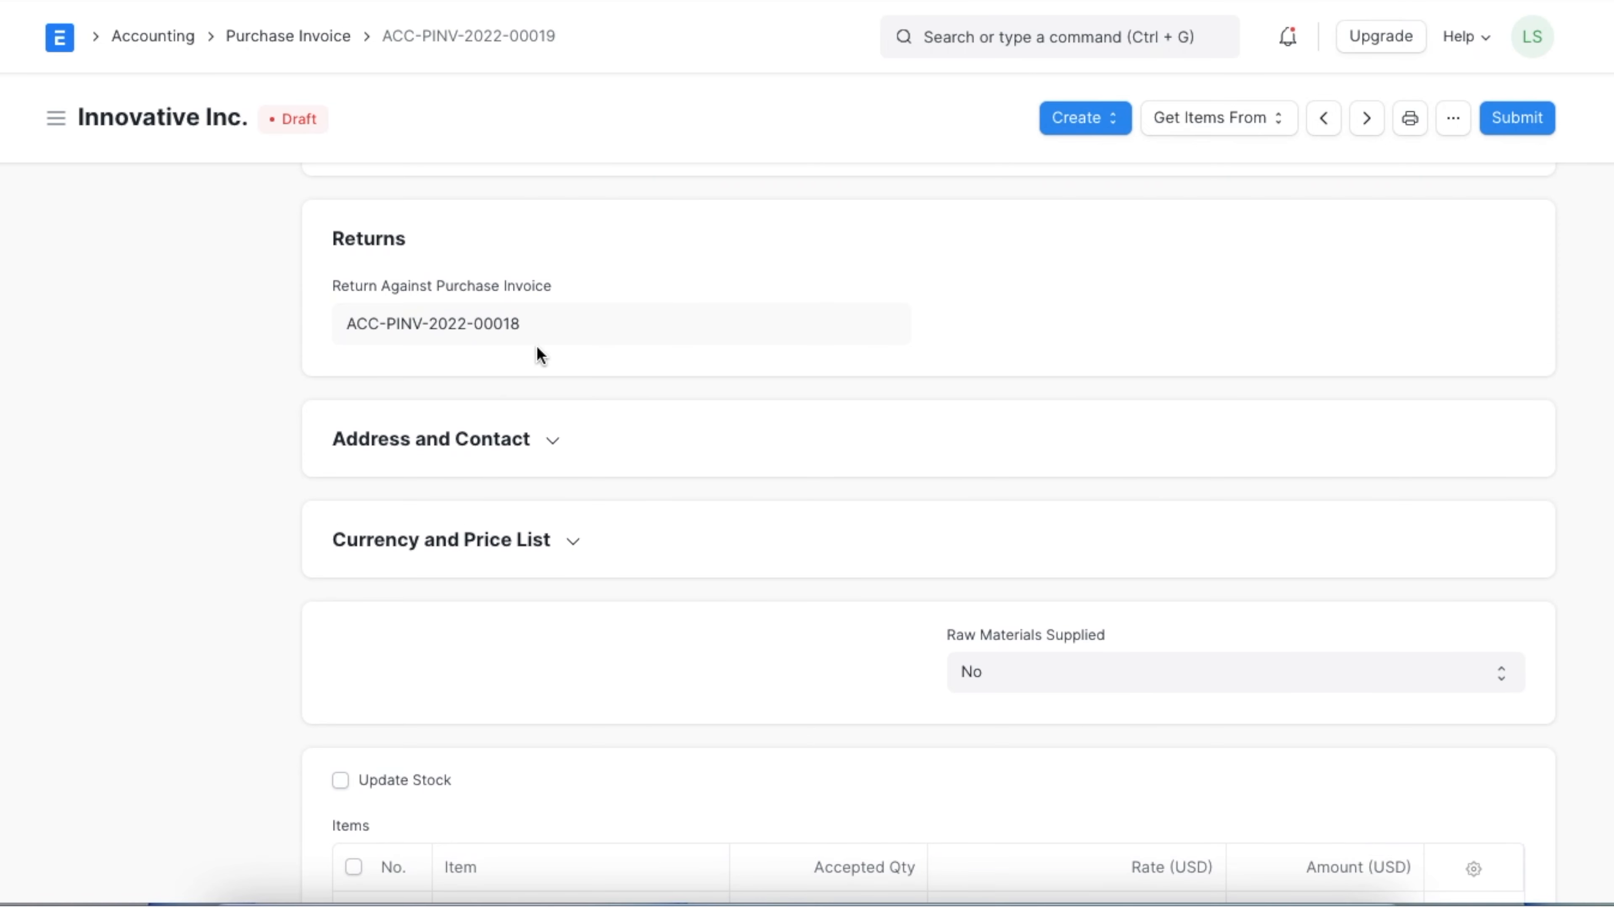
pyautogui.scroll(-4, 1085, 470)
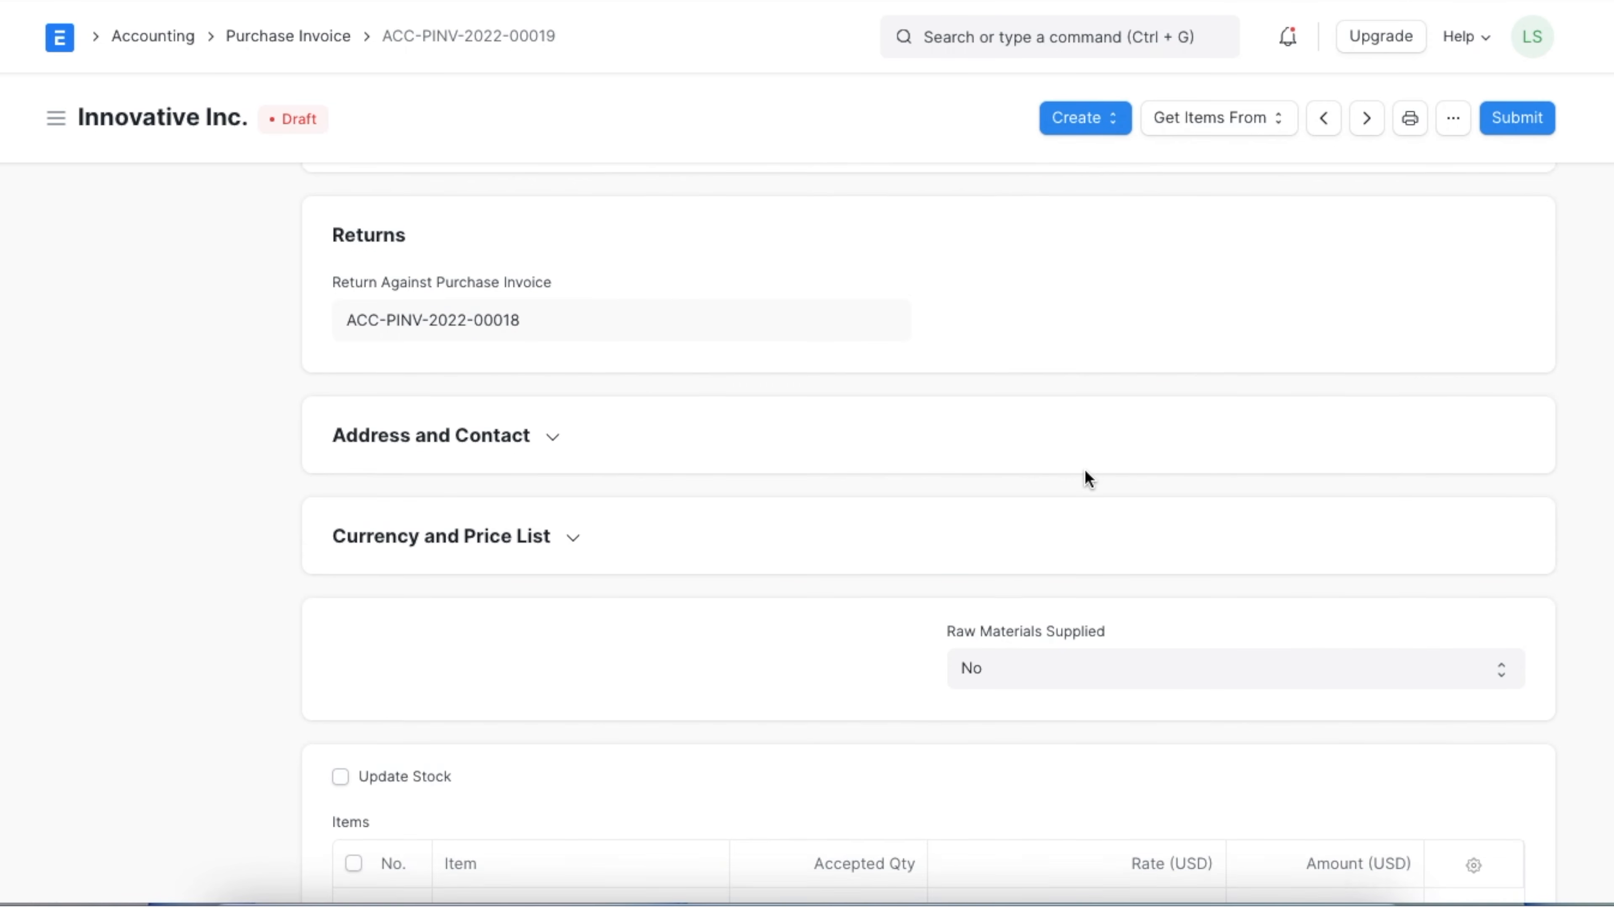
pyautogui.scroll(-2, 881, 716)
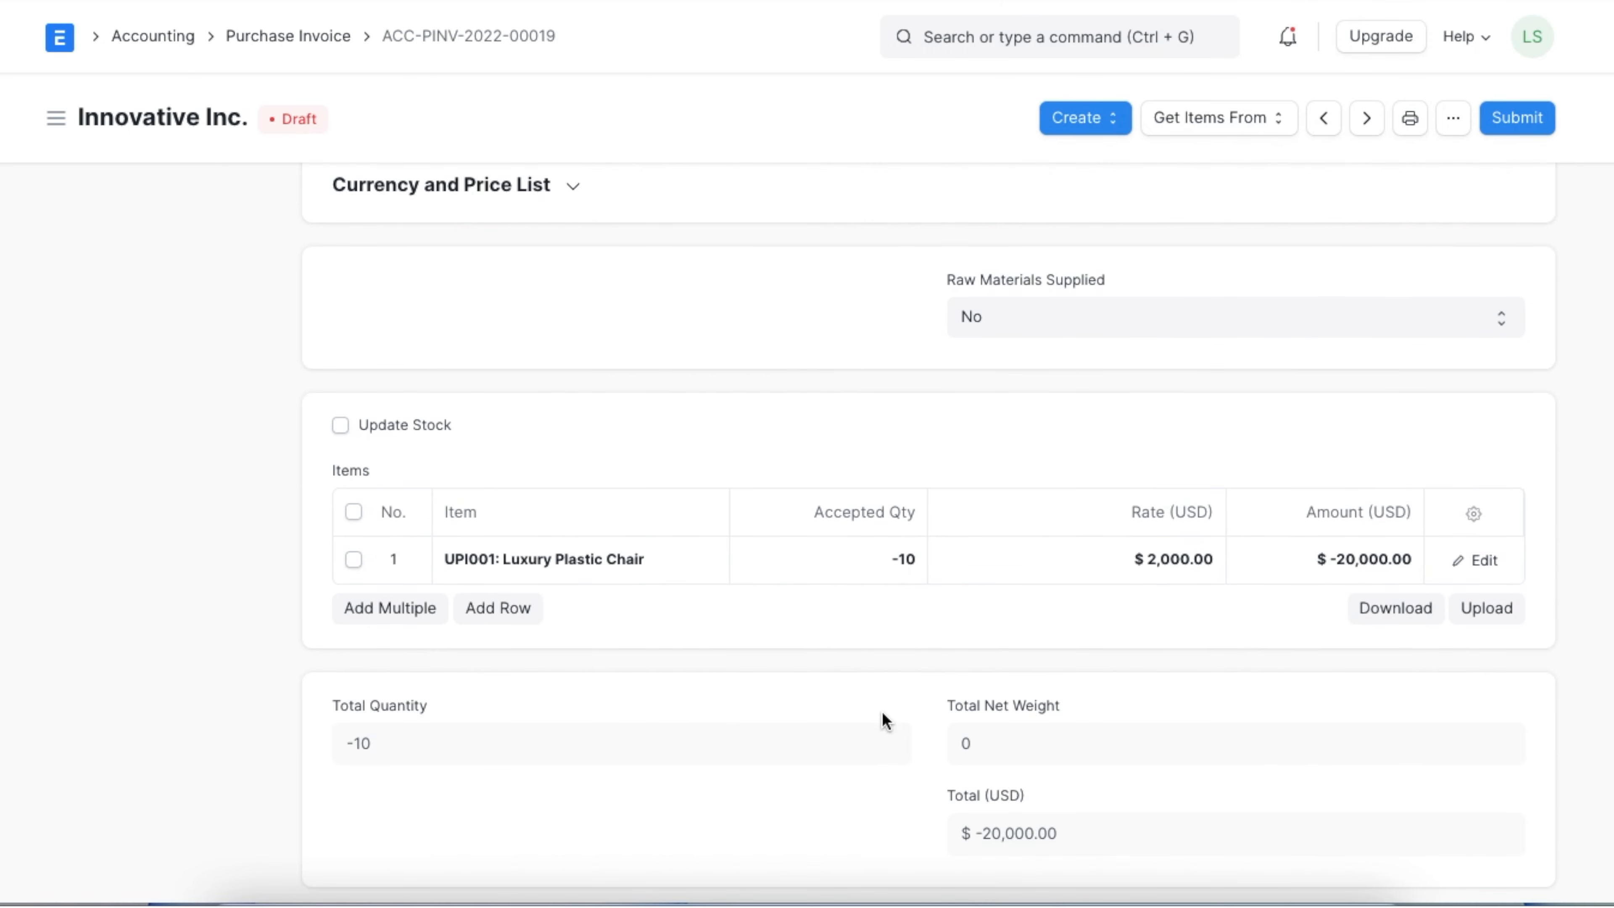
pyautogui.click(881, 577)
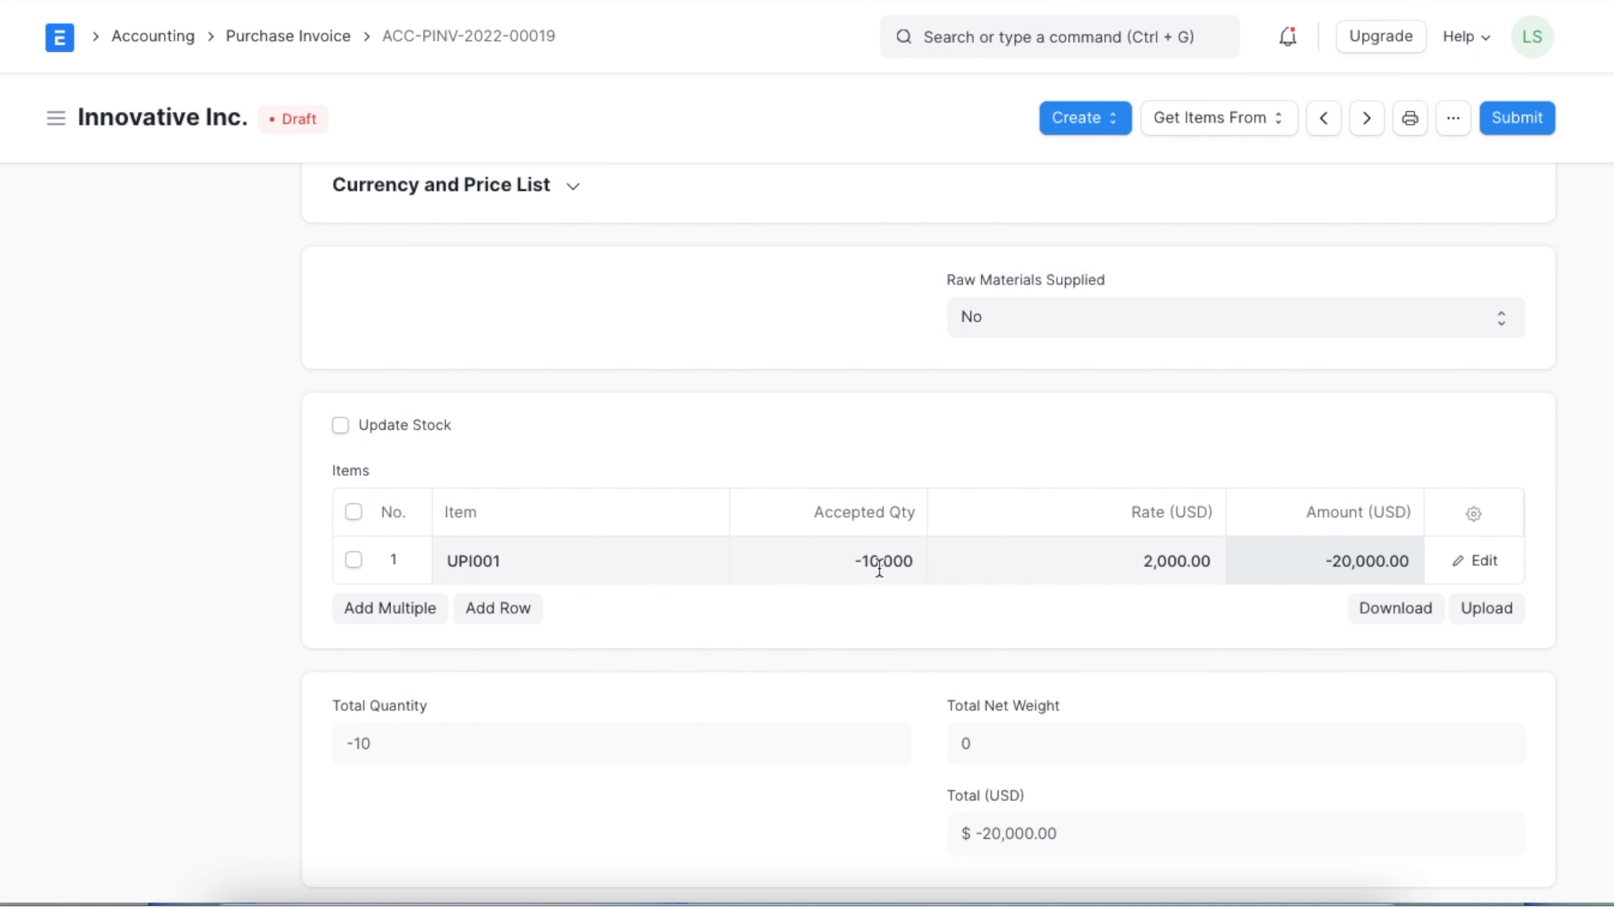
pyautogui.click(1263, 389)
pyautogui.click(1496, 128)
pyautogui.click(1079, 236)
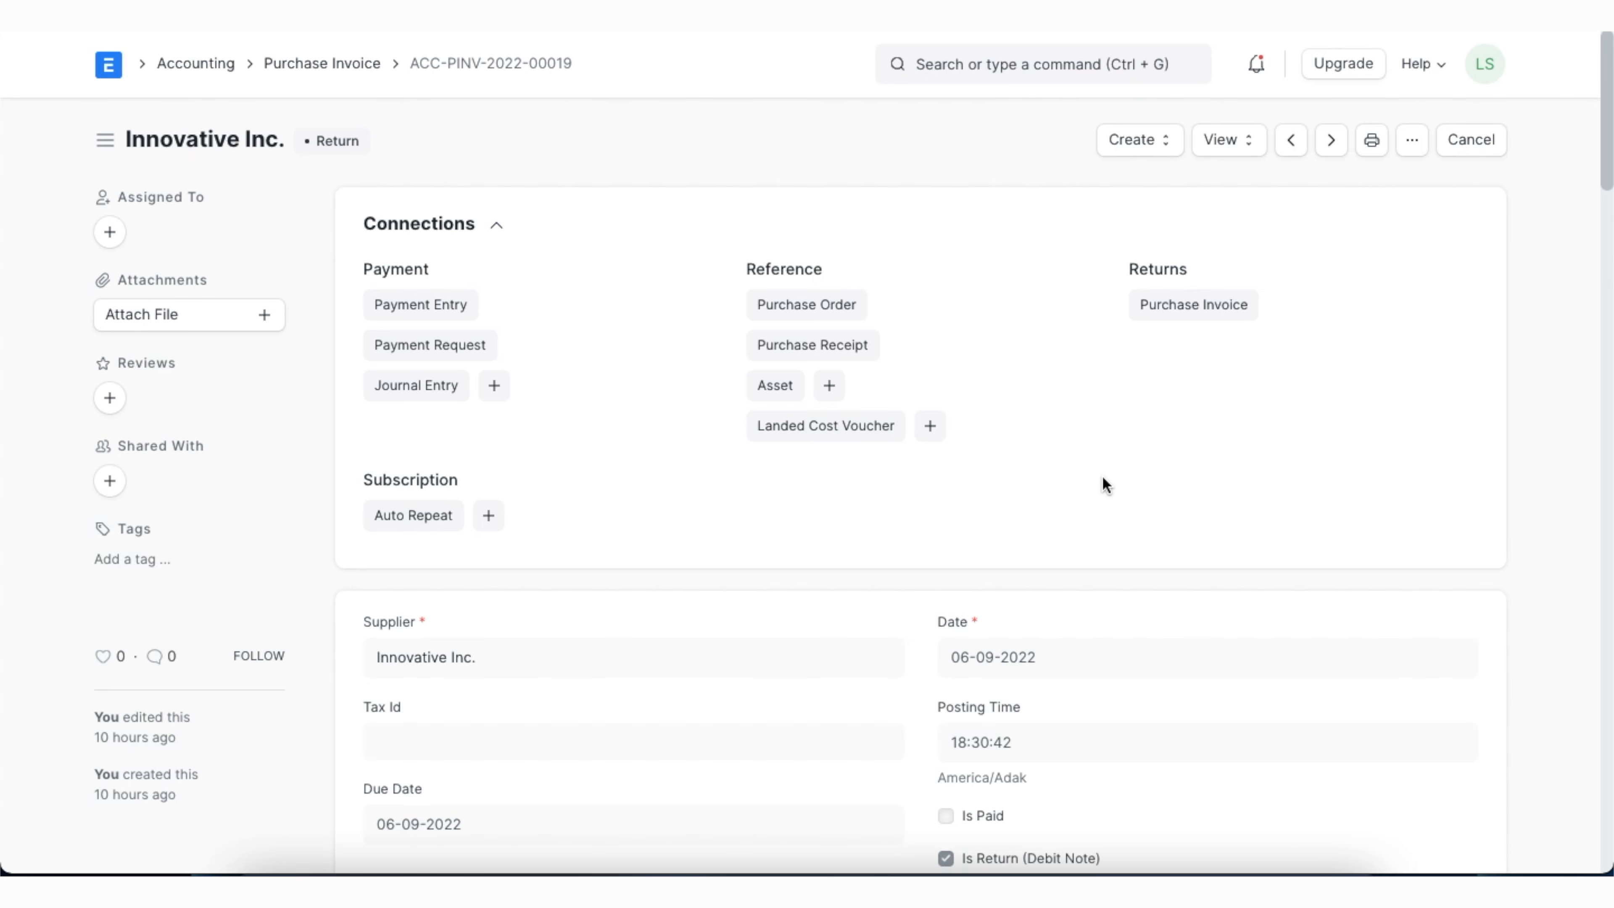
# Step: View the ledger of the submitted Innovative Inc. debit note
pyautogui.click(1220, 145)
pyautogui.click(1237, 191)
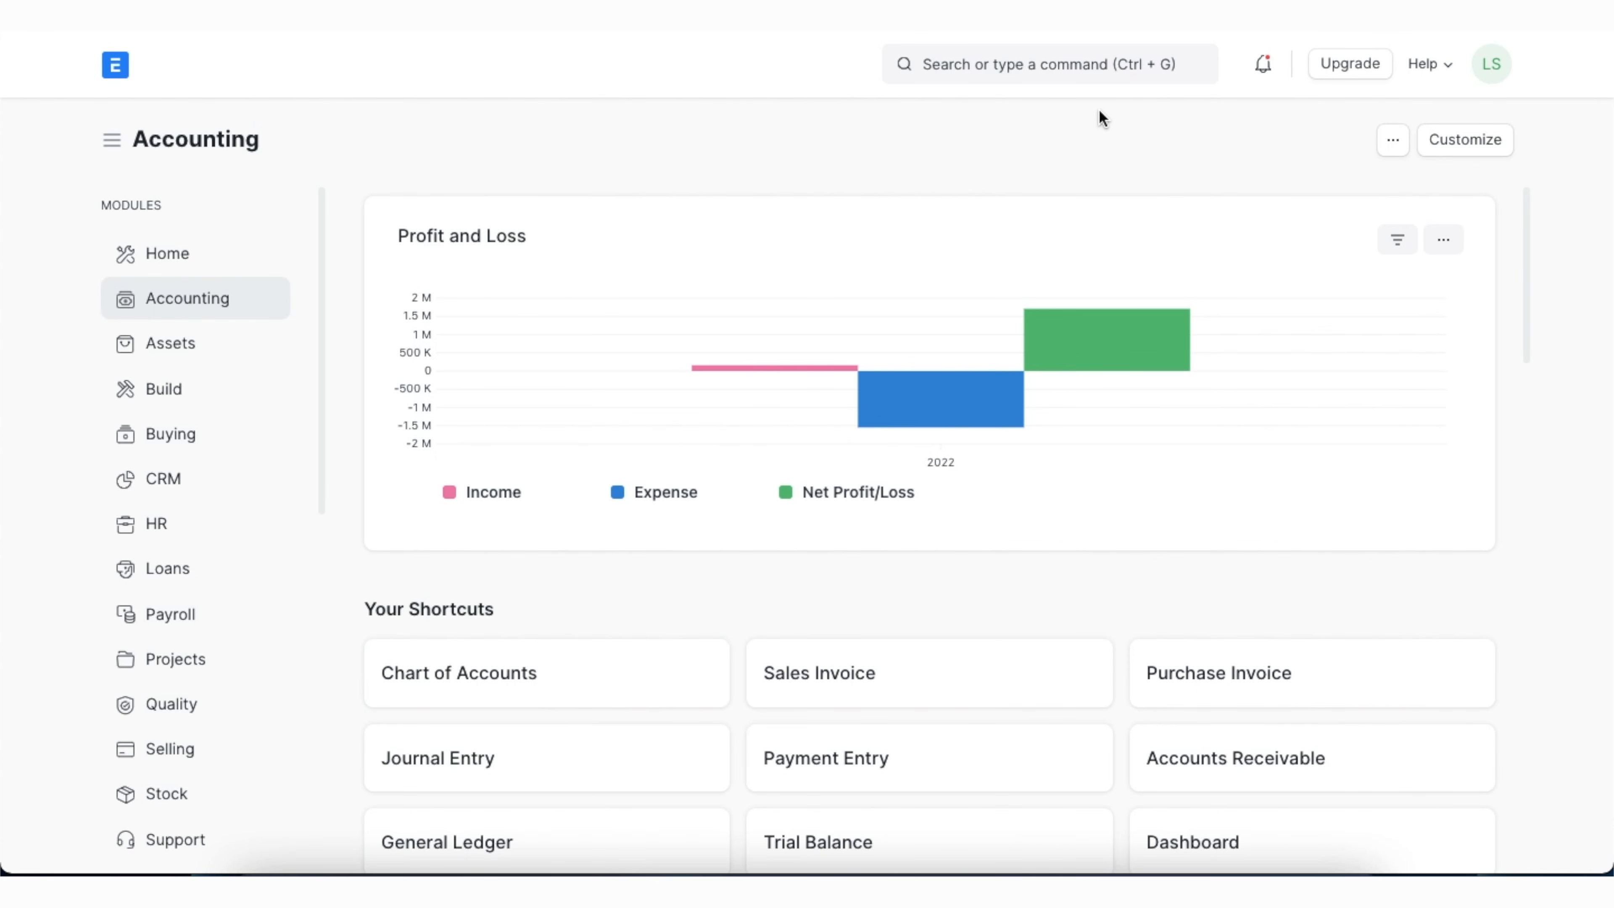
# Step: Search for the sales invoice list and start a new sales invoice from it
pyautogui.click(1075, 45)
pyautogui.write('sales invo')
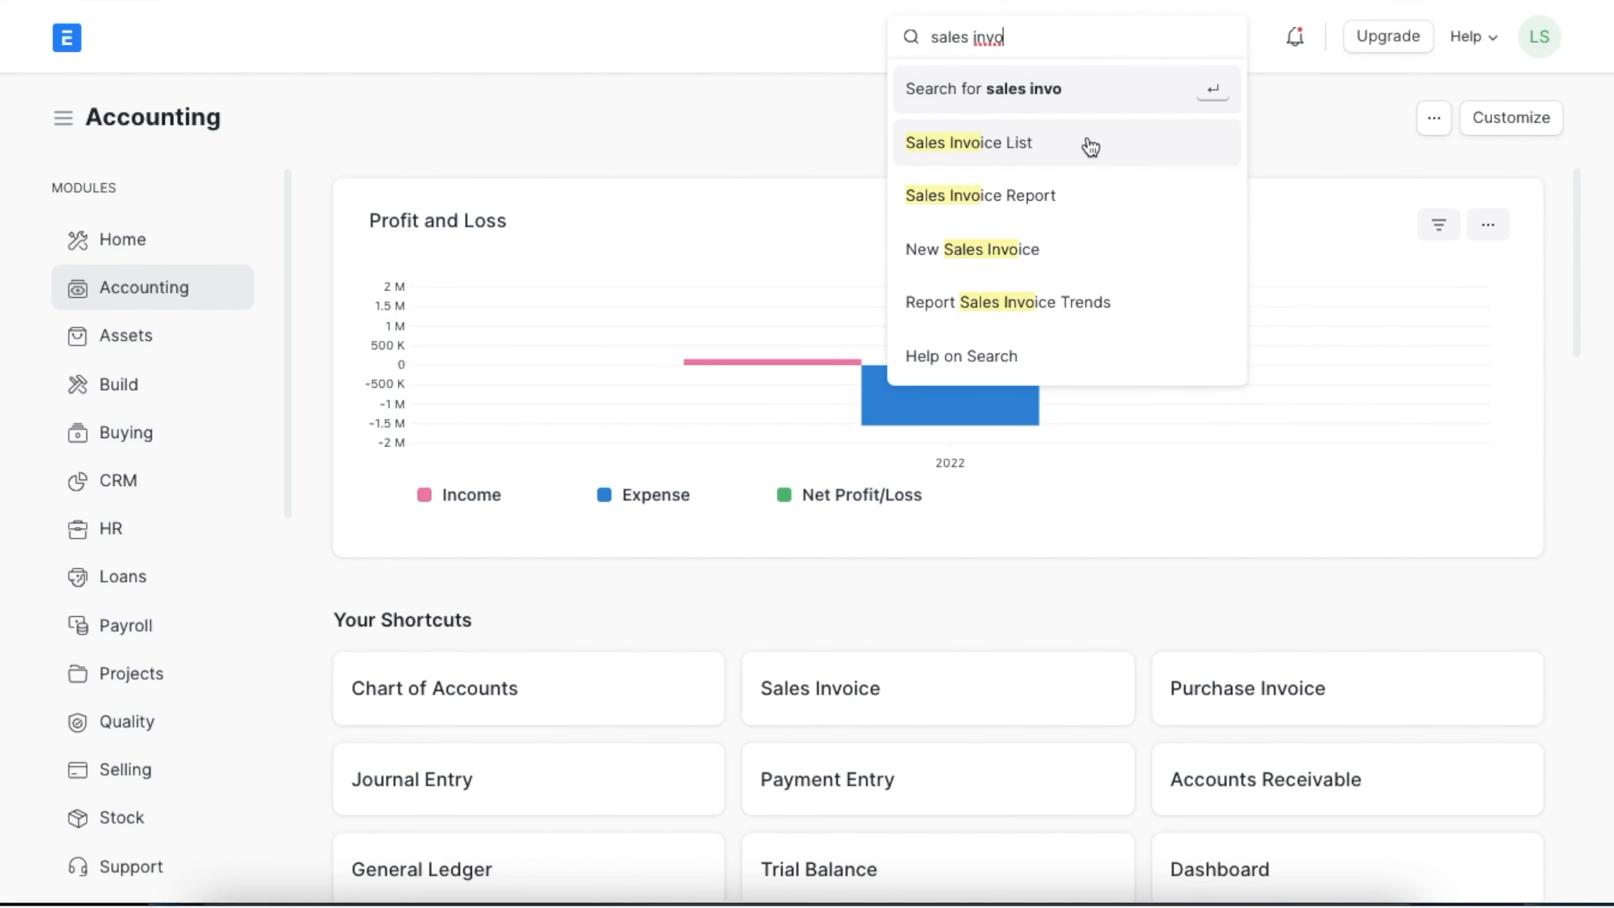
pyautogui.click(1090, 144)
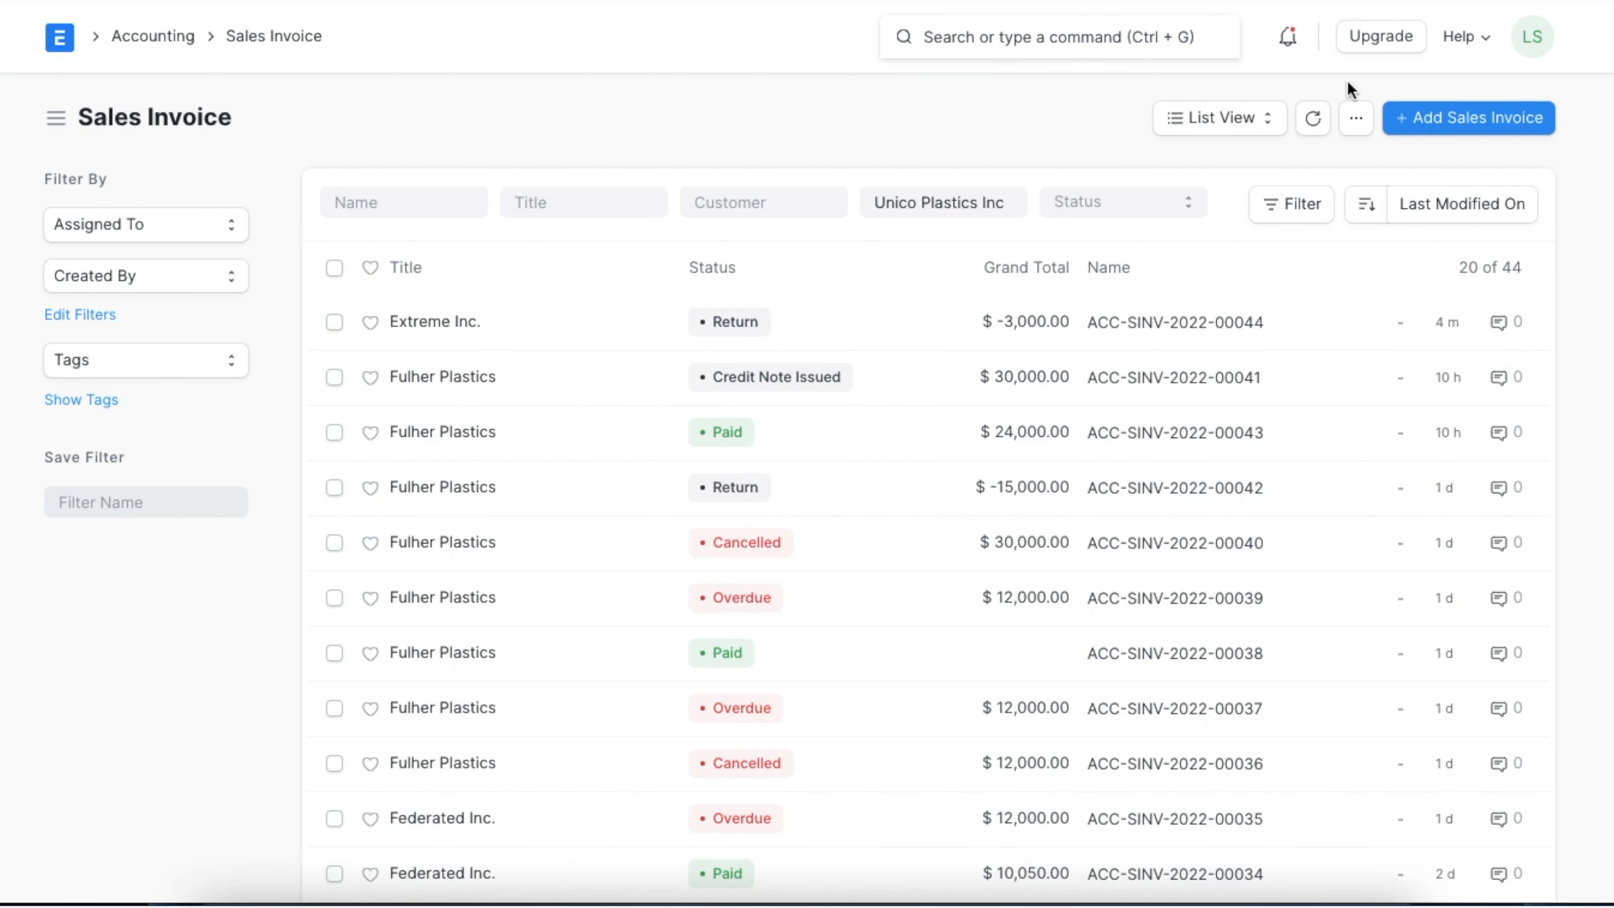
pyautogui.click(1425, 119)
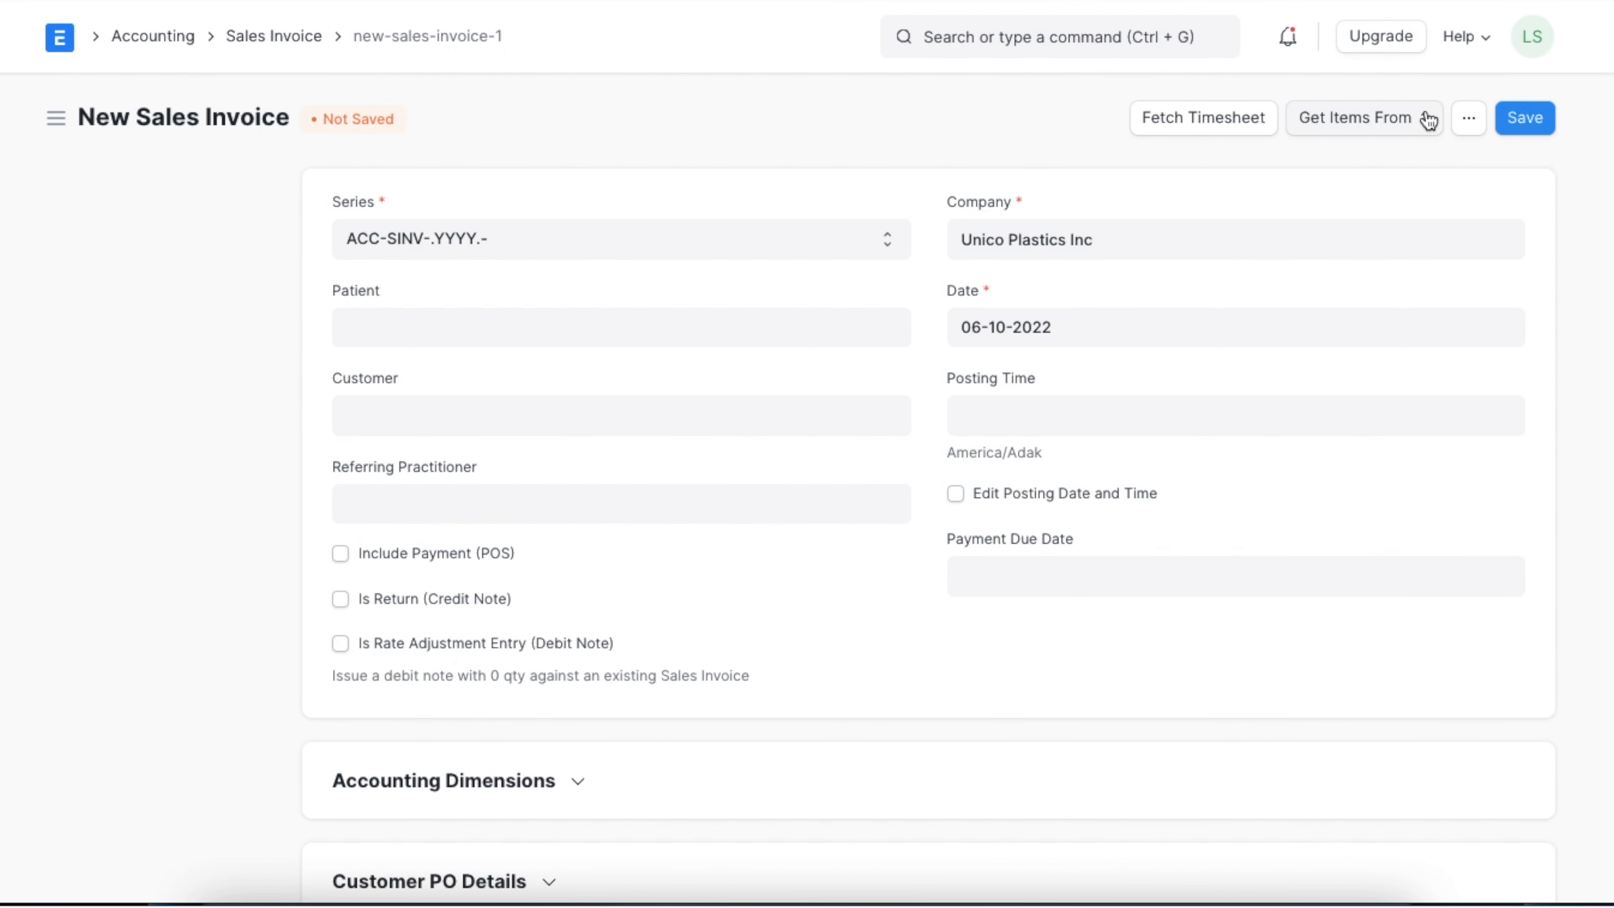
# Step: Set the new sales invoice's customer to Federated Inc. and mark it as a return (credit note)
pyautogui.click(633, 416)
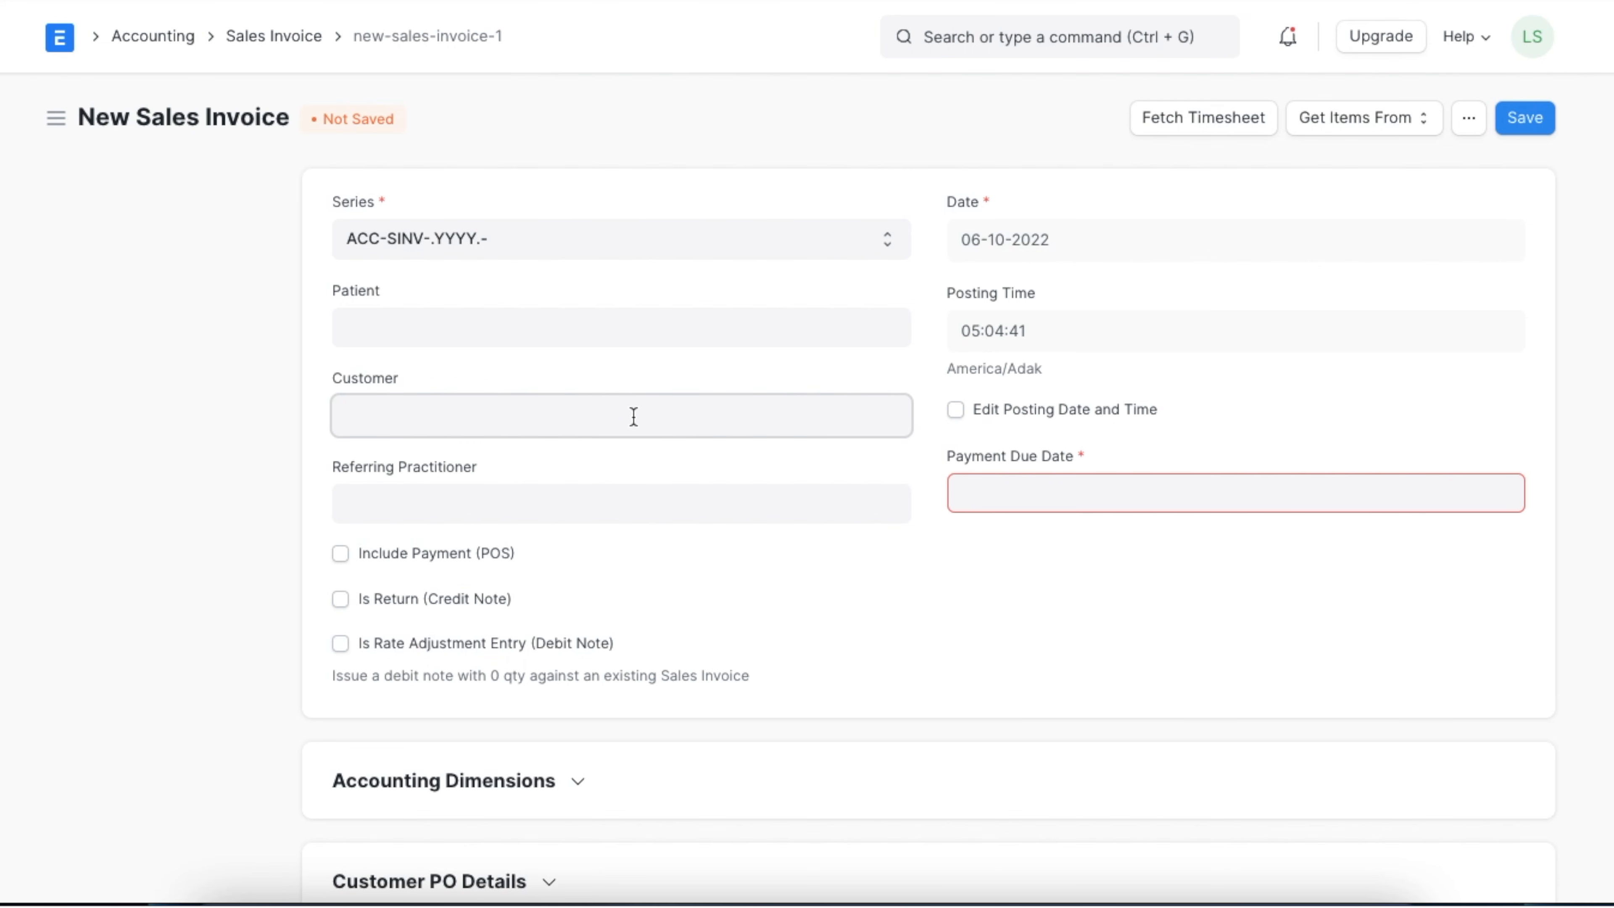
pyautogui.click(581, 613)
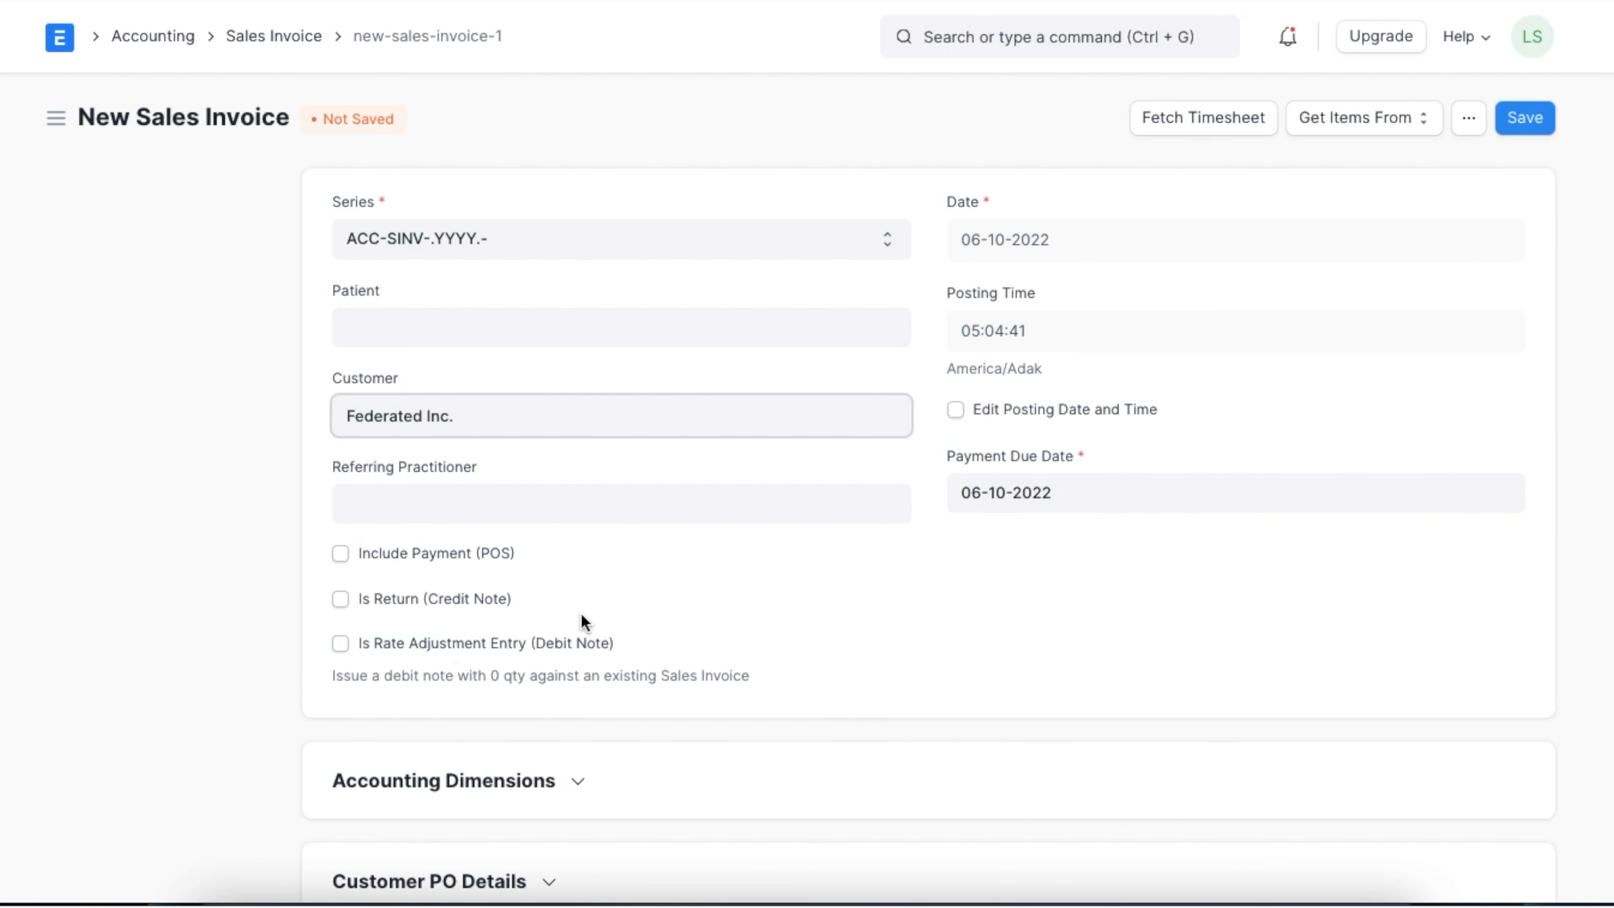
pyautogui.scroll(-7, 583, 615)
pyautogui.scroll(2, 582, 615)
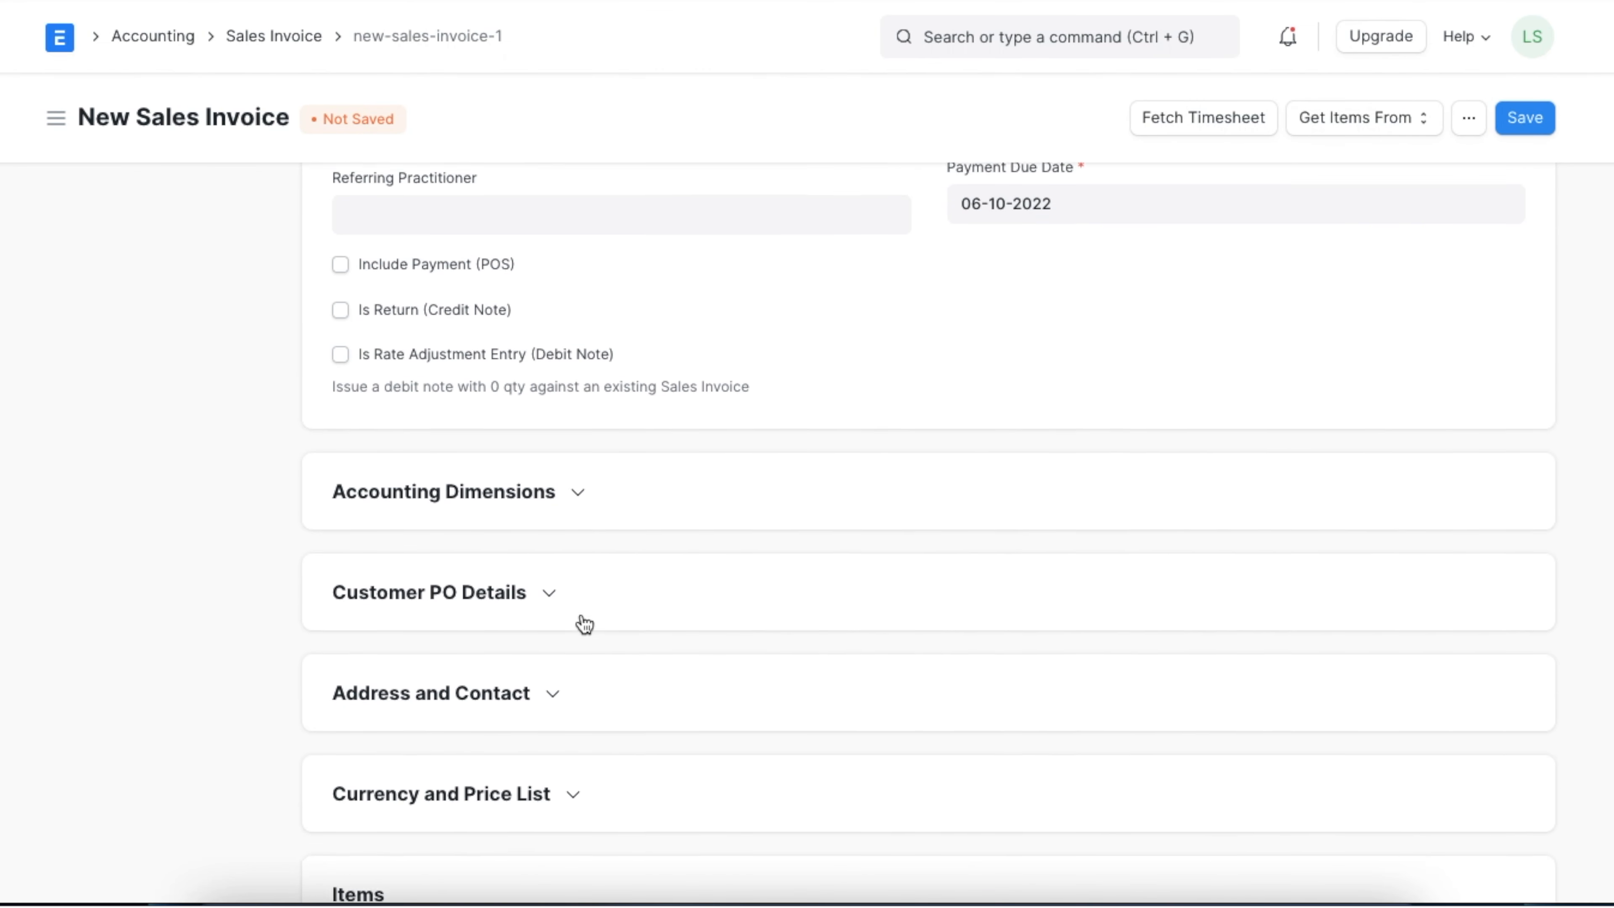
pyautogui.scroll(1, 581, 616)
pyautogui.click(340, 325)
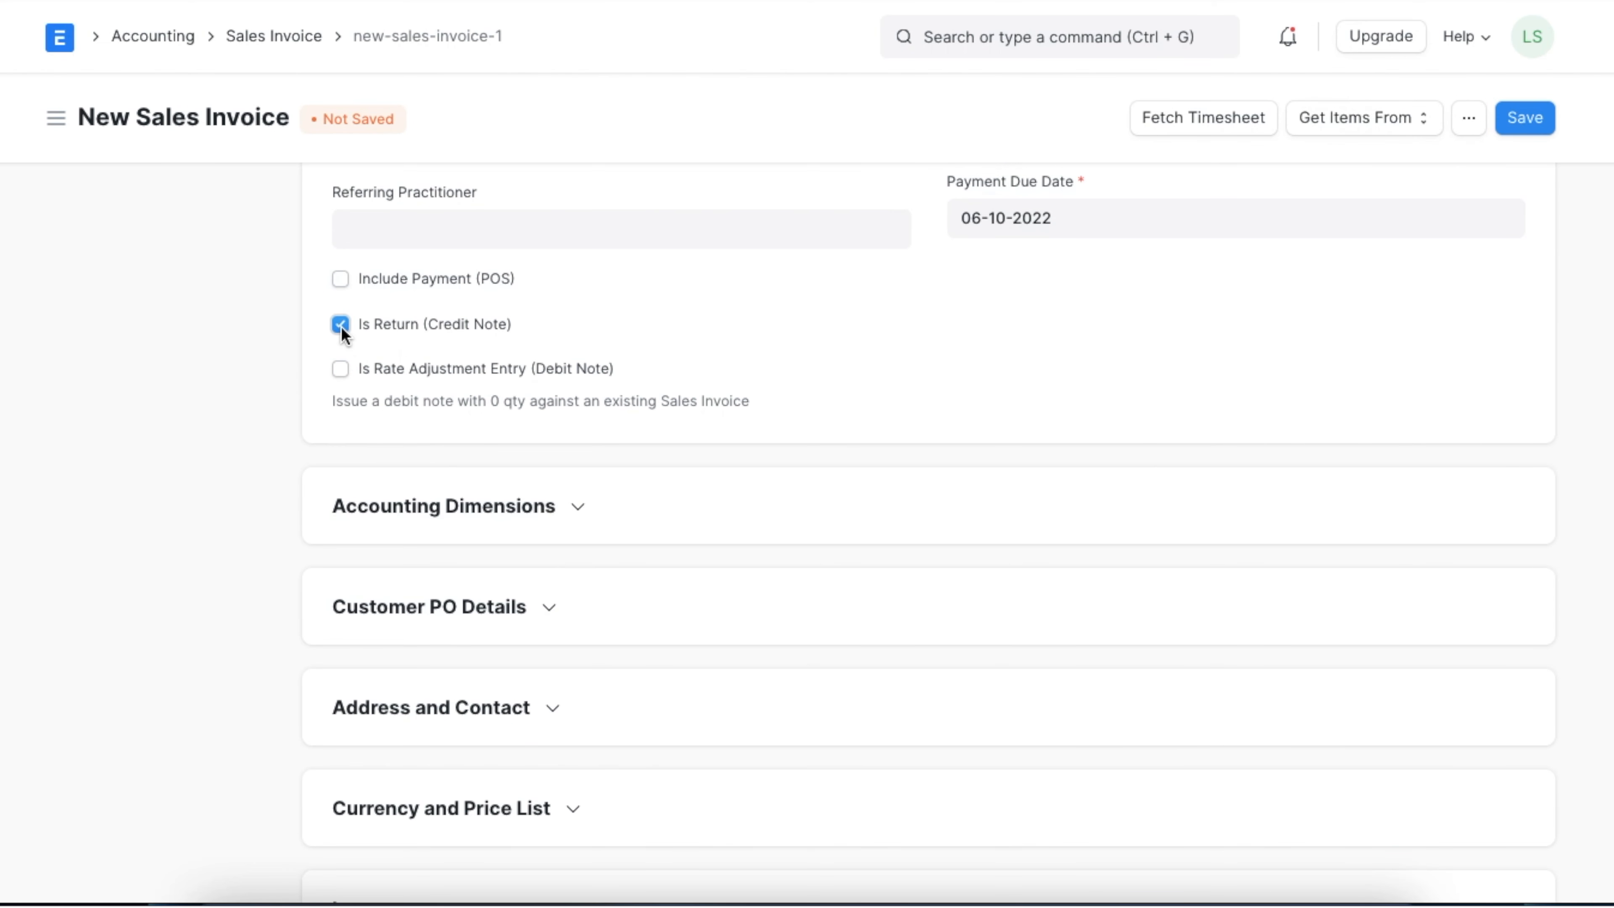
# Step: Add item UPI001, Luxury Plastic Chair, to the first items row with a quantity of -20
pyautogui.scroll(-8, 576, 661)
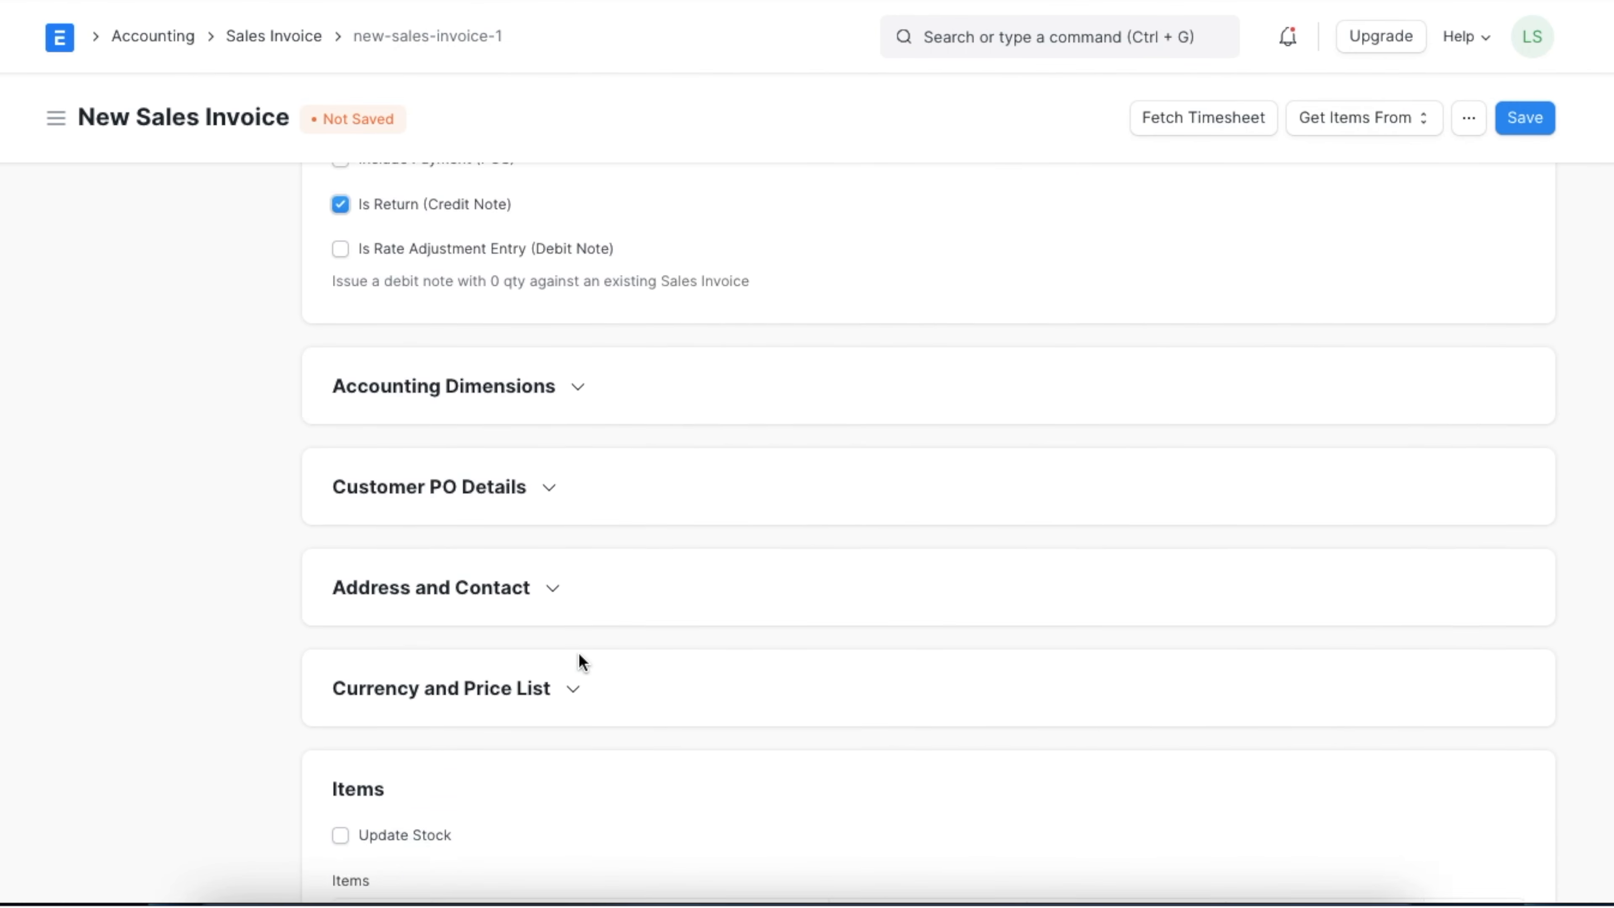
pyautogui.click(508, 540)
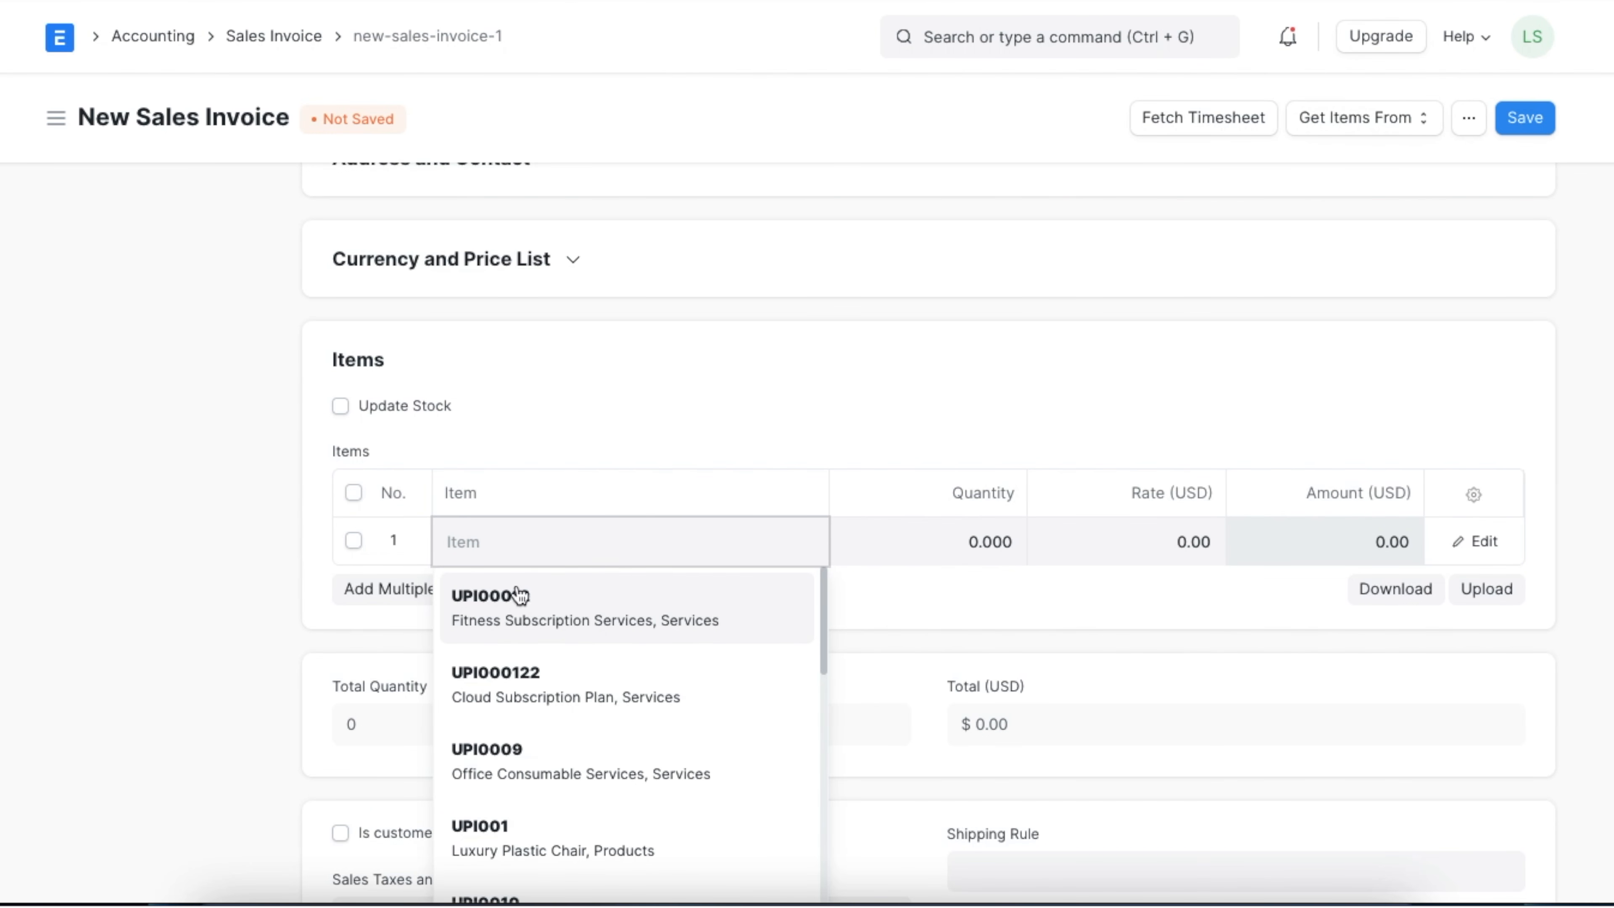
pyautogui.click(561, 827)
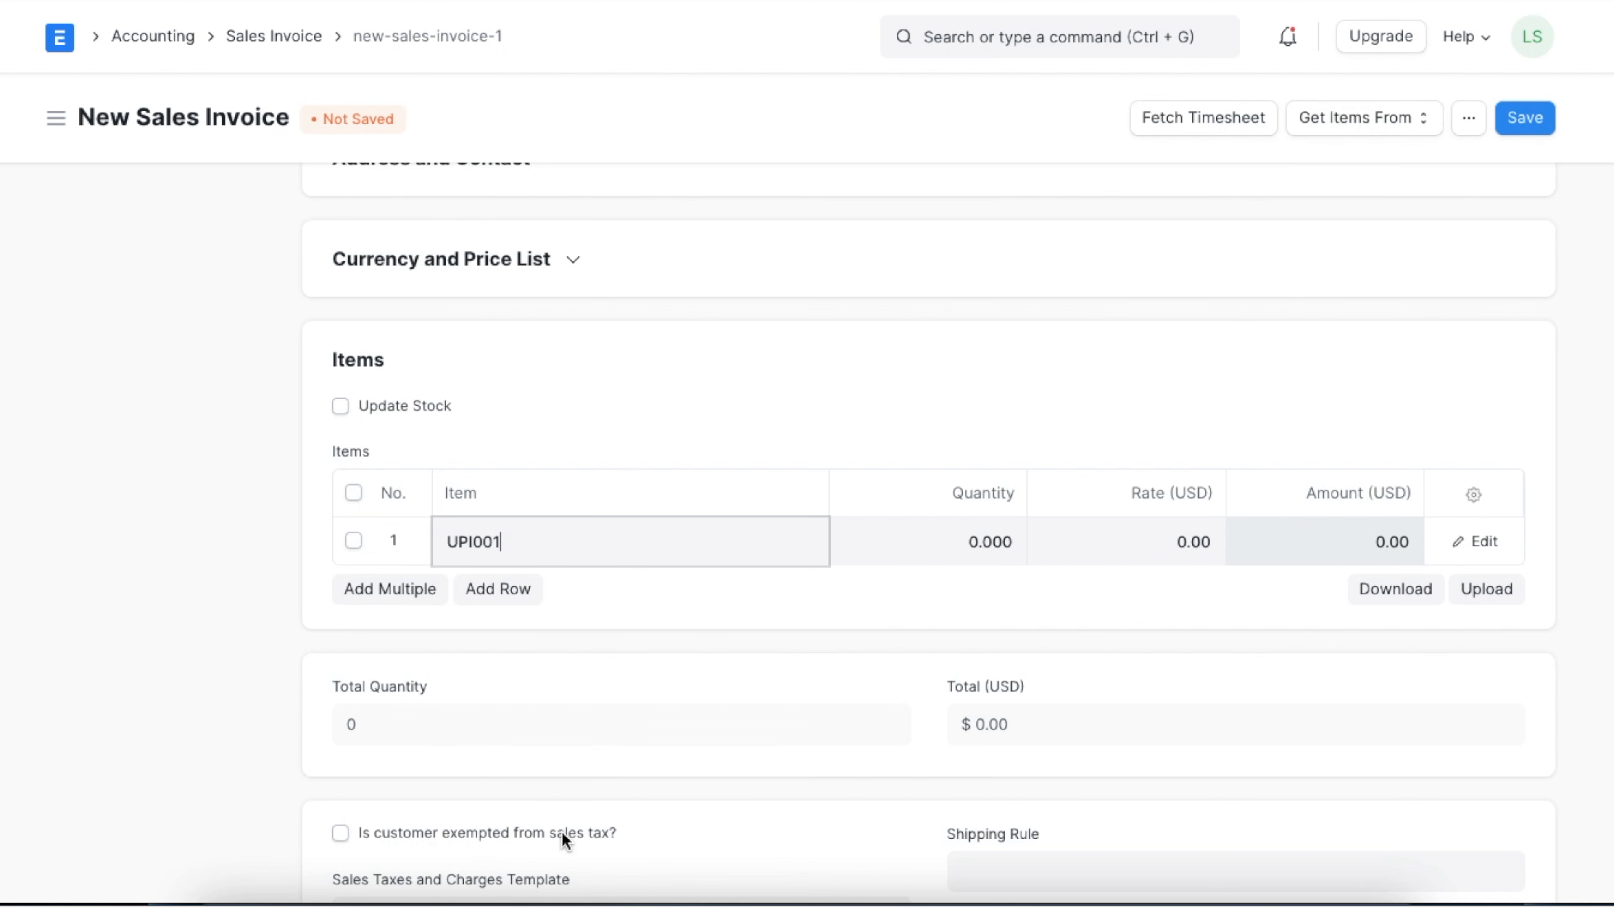
pyautogui.click(932, 533)
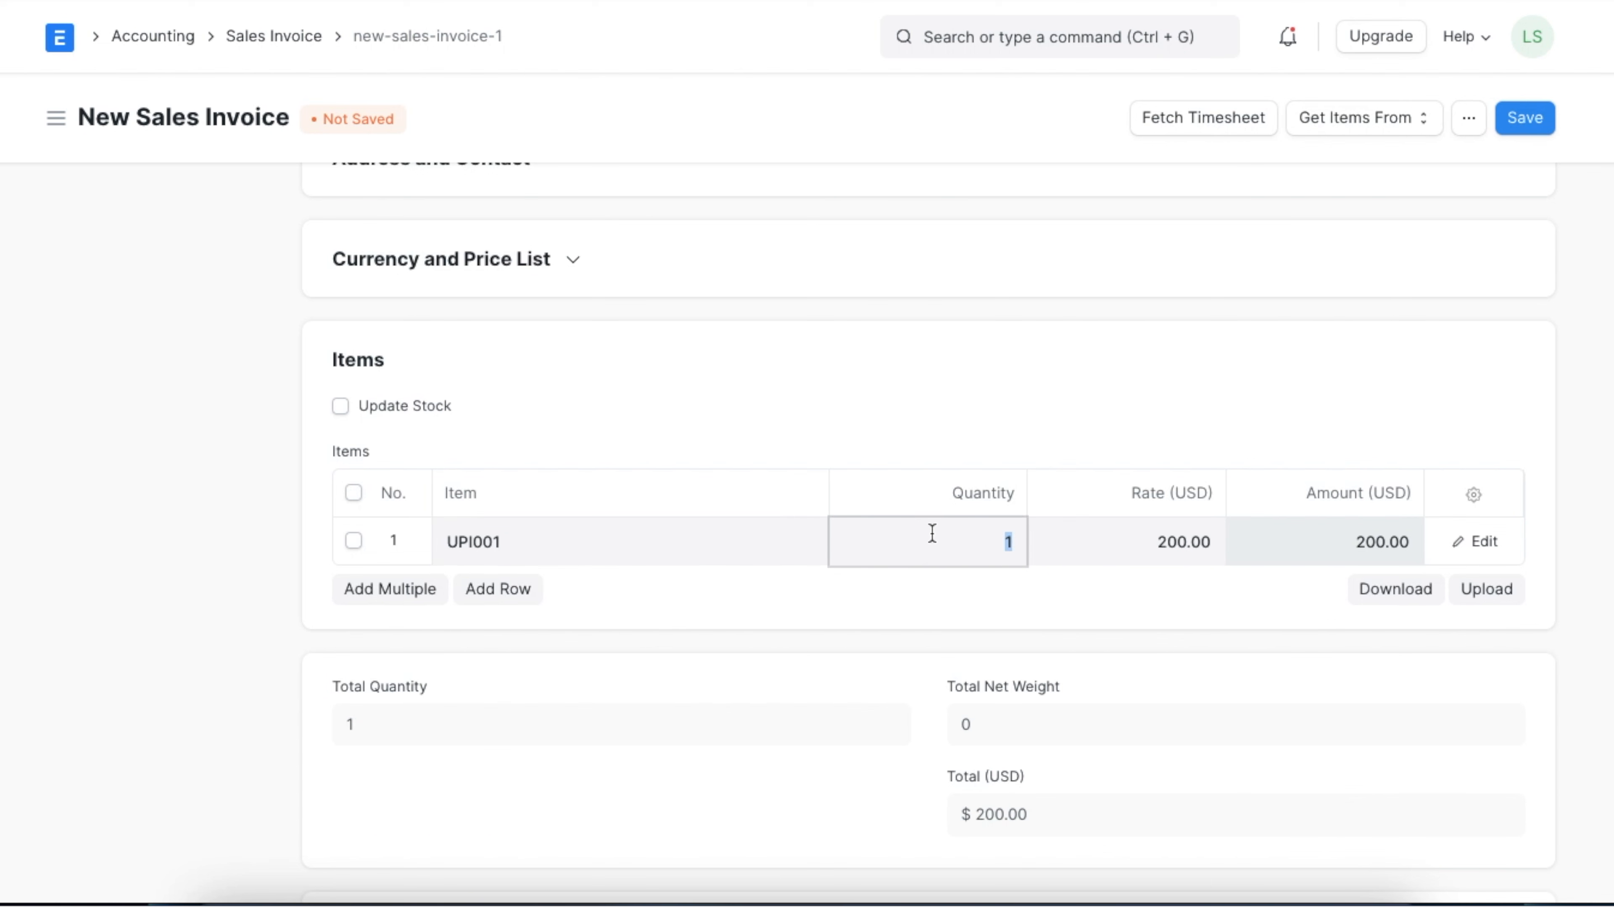
pyautogui.write('20')
pyautogui.press('Home')
pyautogui.write('-')
pyautogui.click(981, 609)
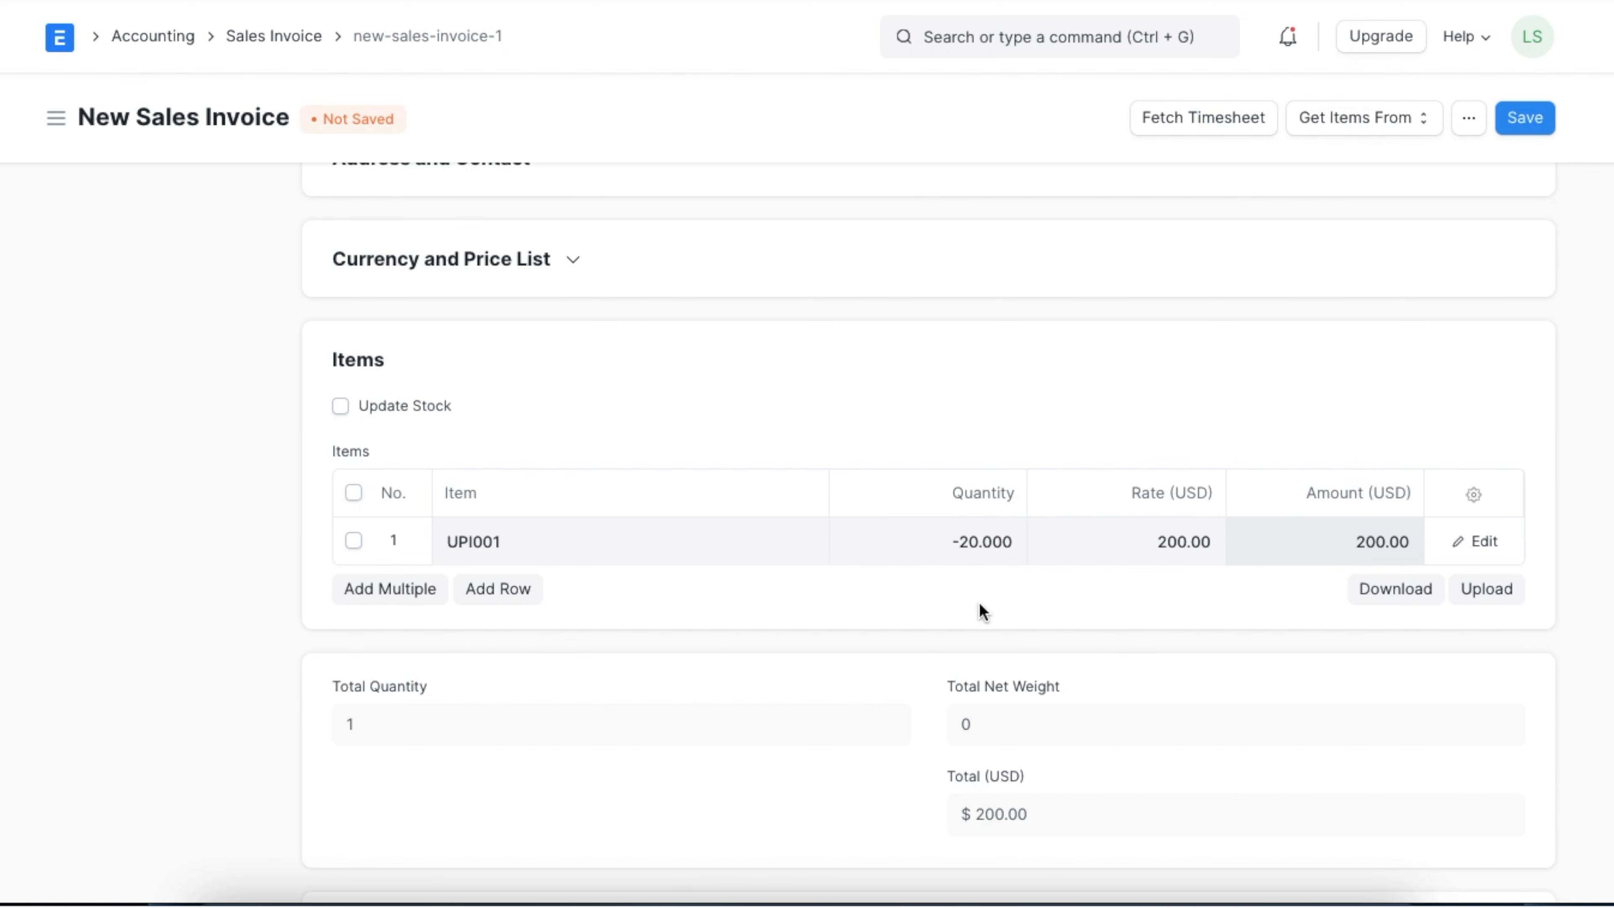
# Step: Save the Federated Inc. credit note and submit it permanently
pyautogui.click(1532, 119)
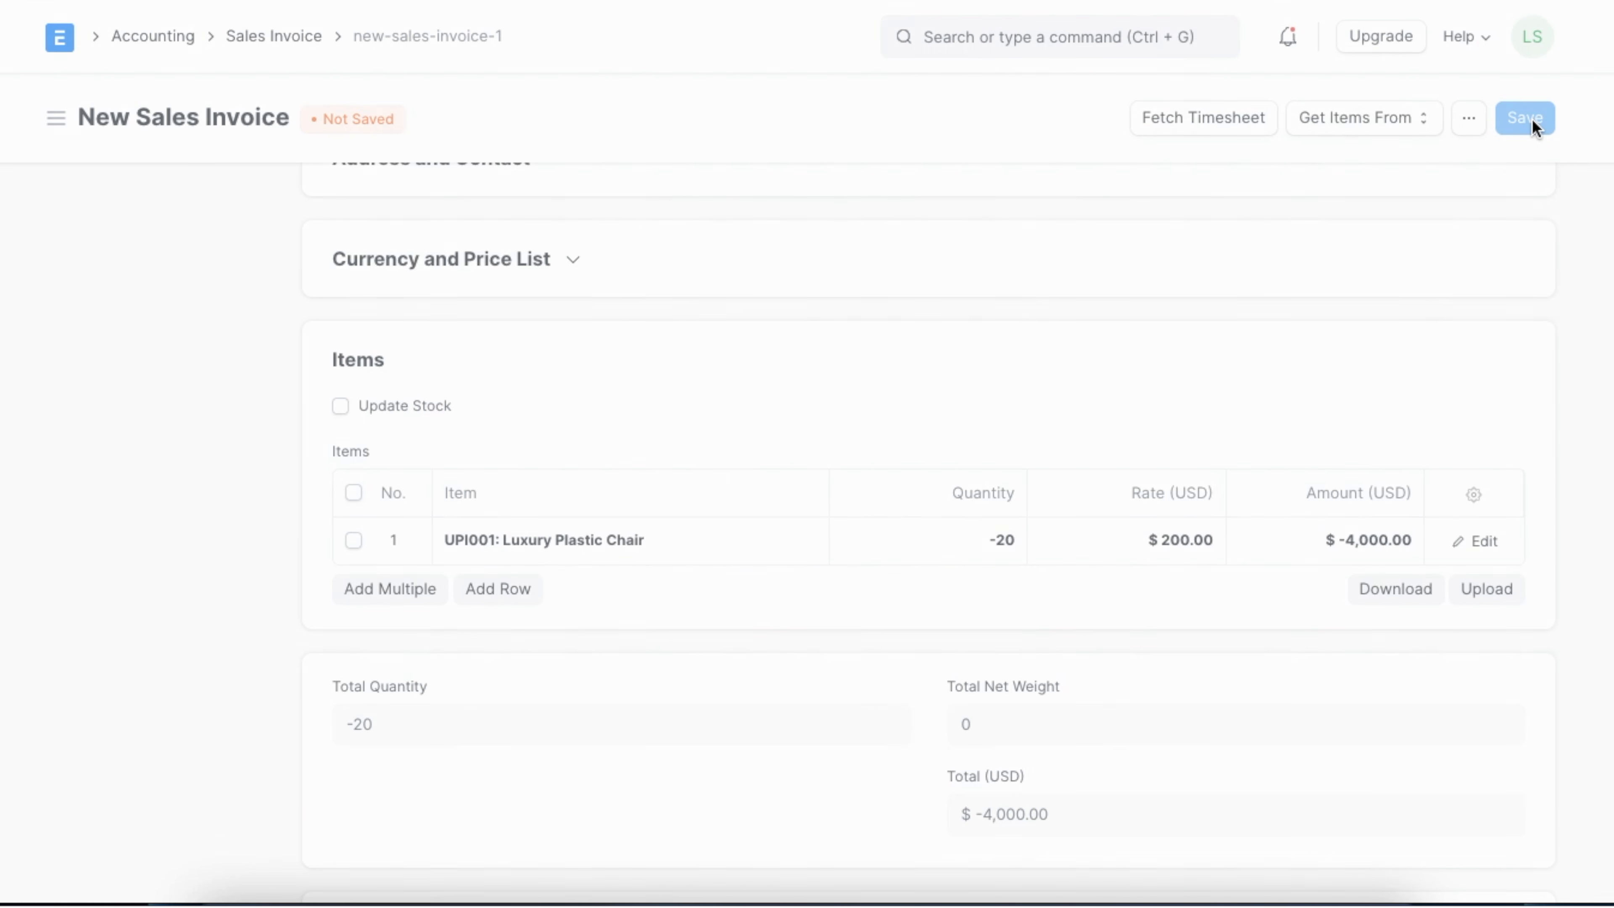
pyautogui.click(1532, 124)
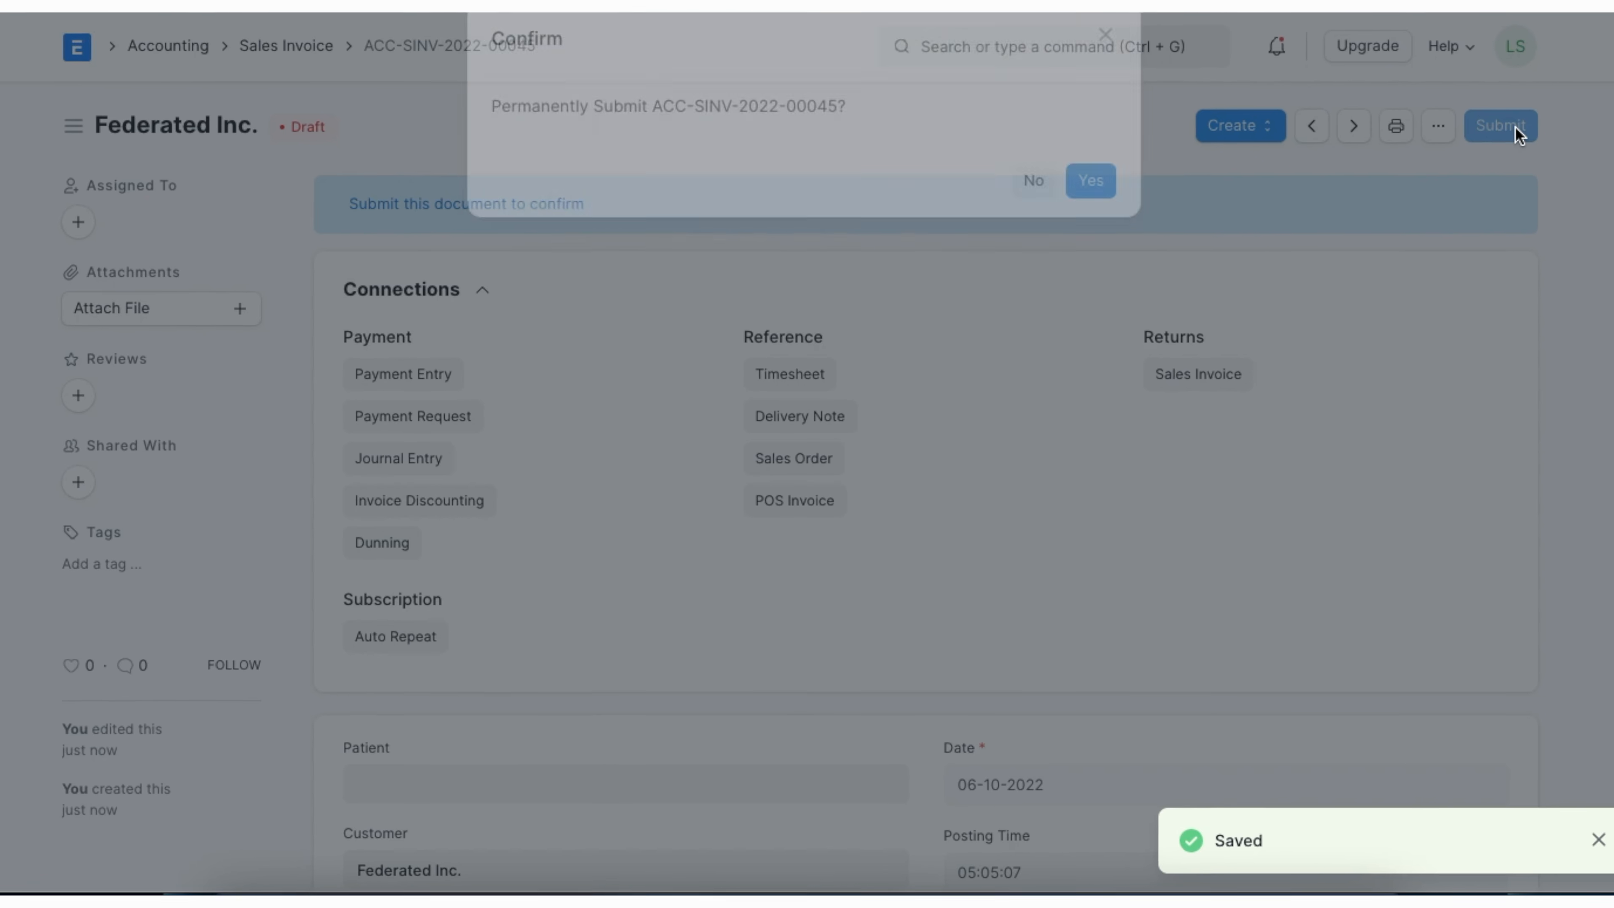
pyautogui.click(1082, 233)
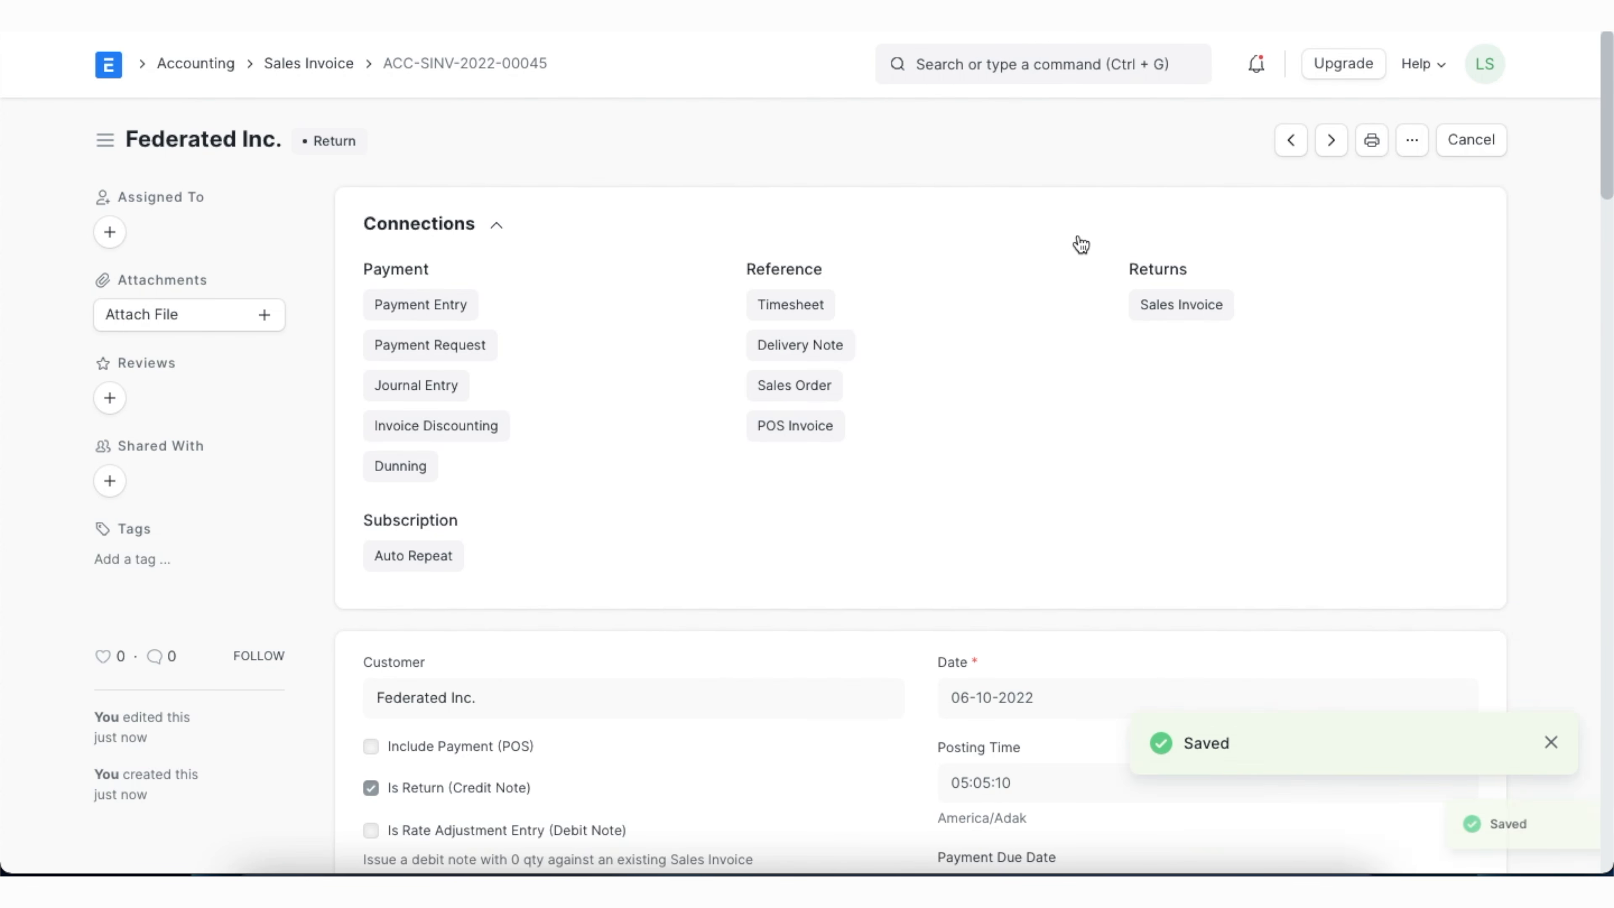